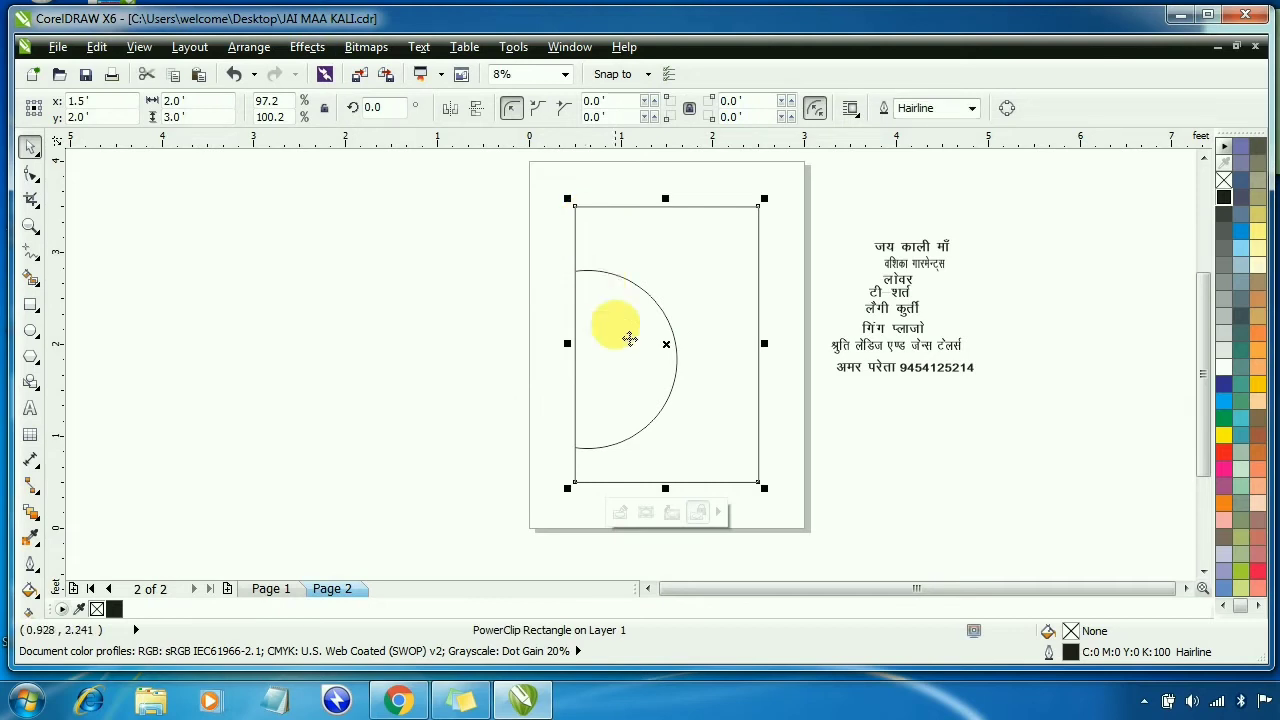
Move "जय काली माँ" and the shop name into the rectangle's upper part, and the tailor and contact lines into its lower part
click(888, 258)
drag(888, 258, 647, 223)
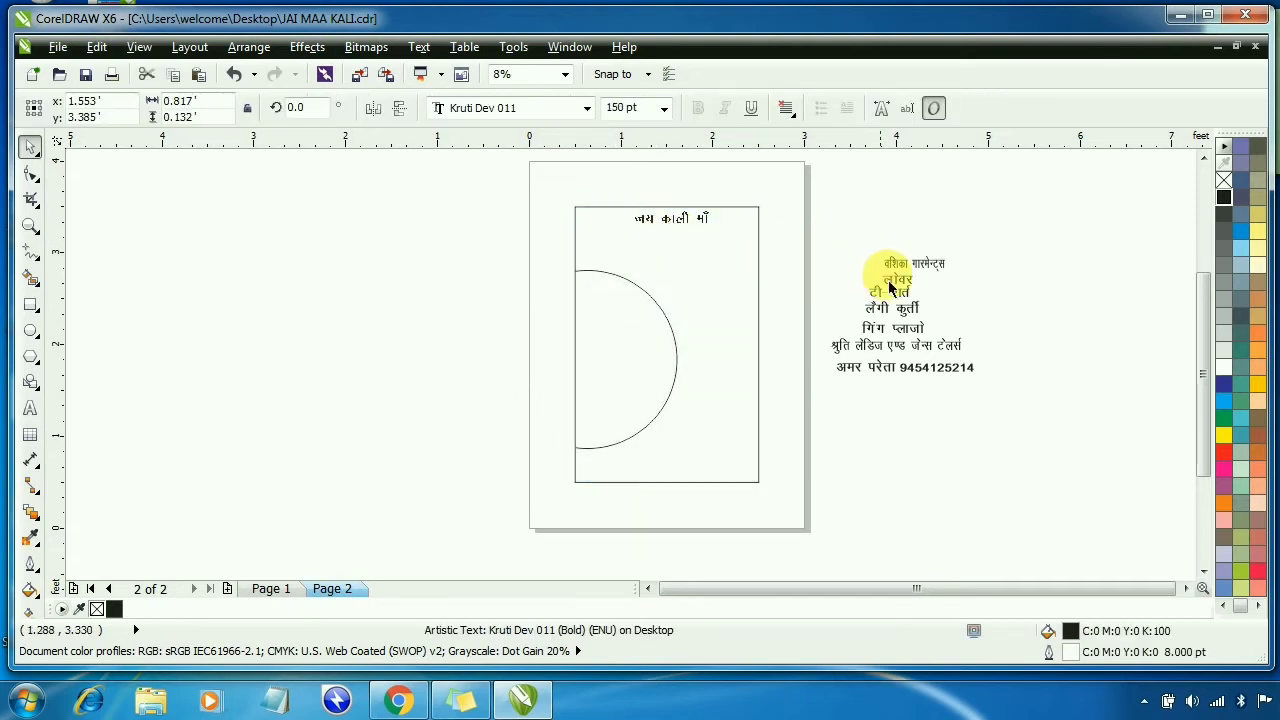
drag(897, 265, 641, 243)
Shrink the "जय काली माँ" heading to about 105 pt and place it just below the rectangle's upper edge
key(F2)
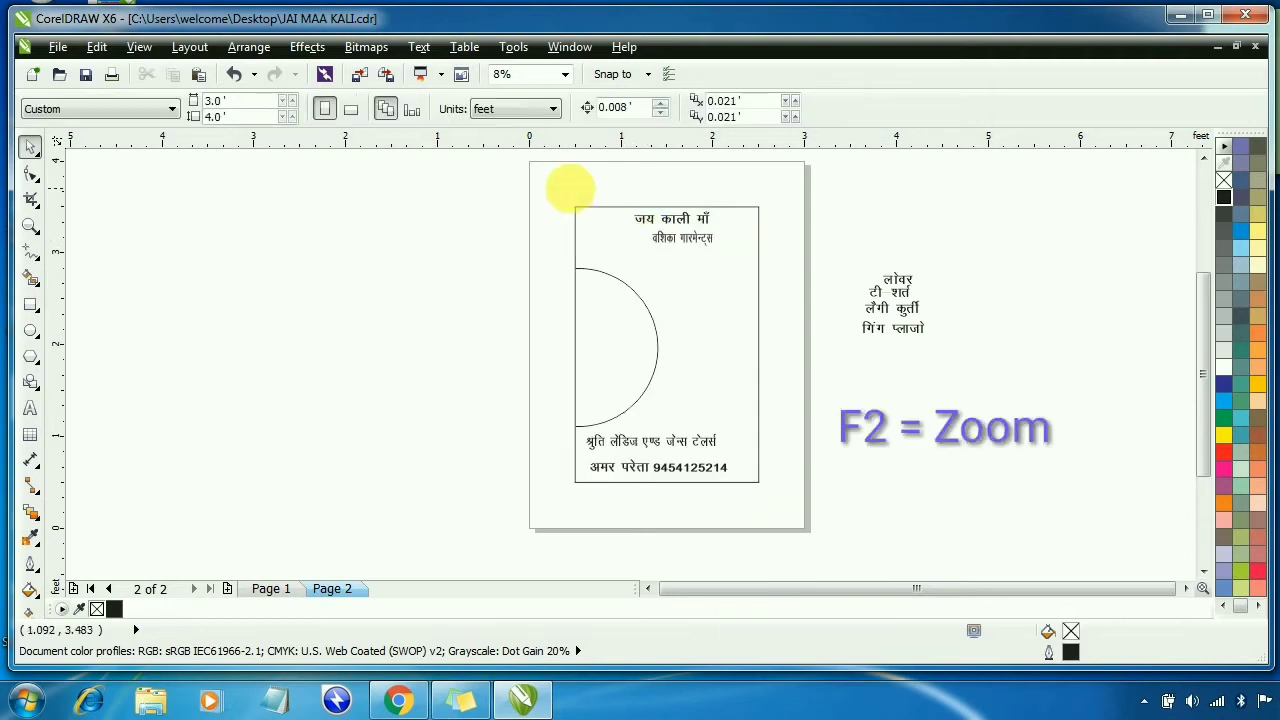
drag(571, 198, 768, 268)
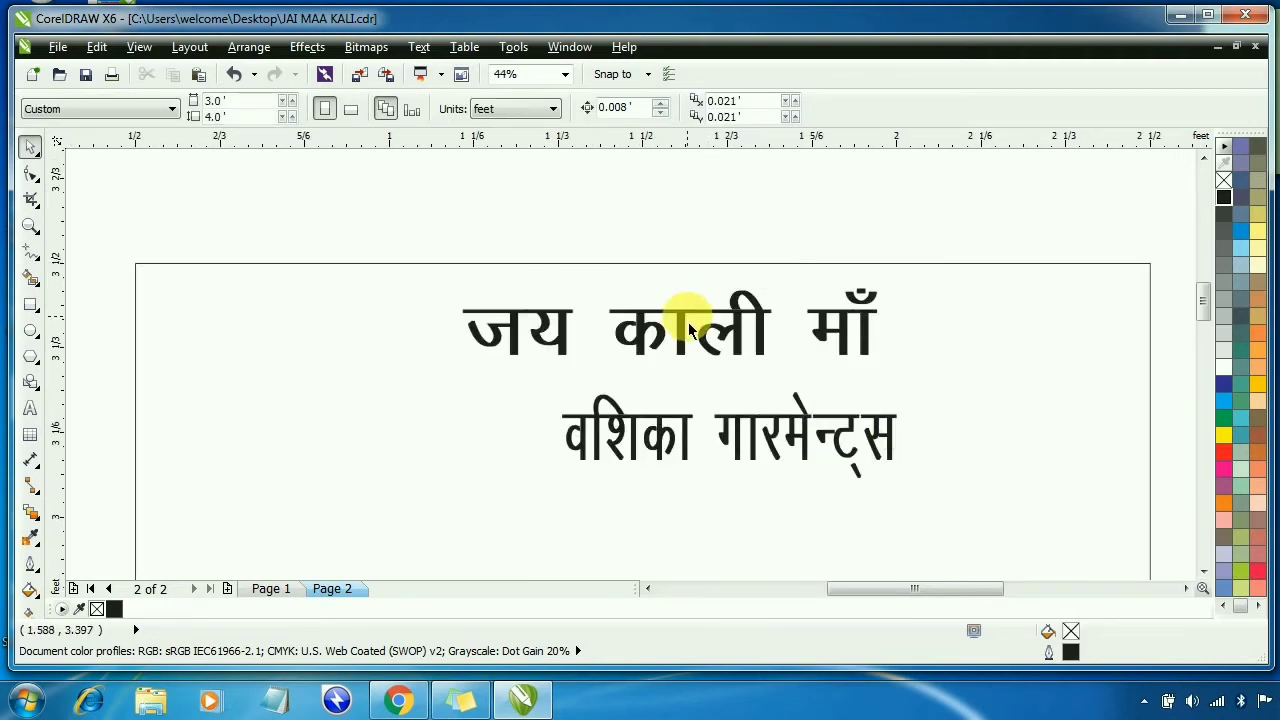
click(687, 325)
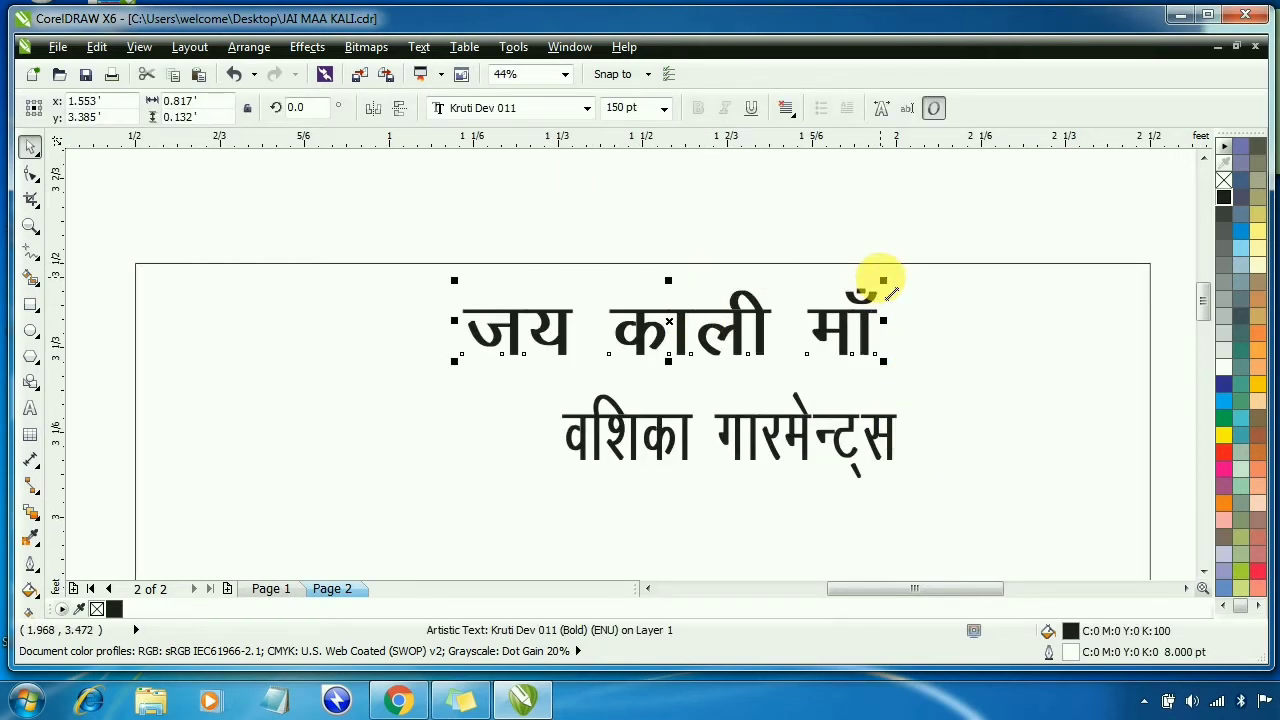
mouse_move(893, 297)
mouse_down()
mouse_move(851, 294)
mouse_move(858, 306)
mouse_move(873, 306)
mouse_move(868, 289)
mouse_up()
drag(722, 334, 728, 303)
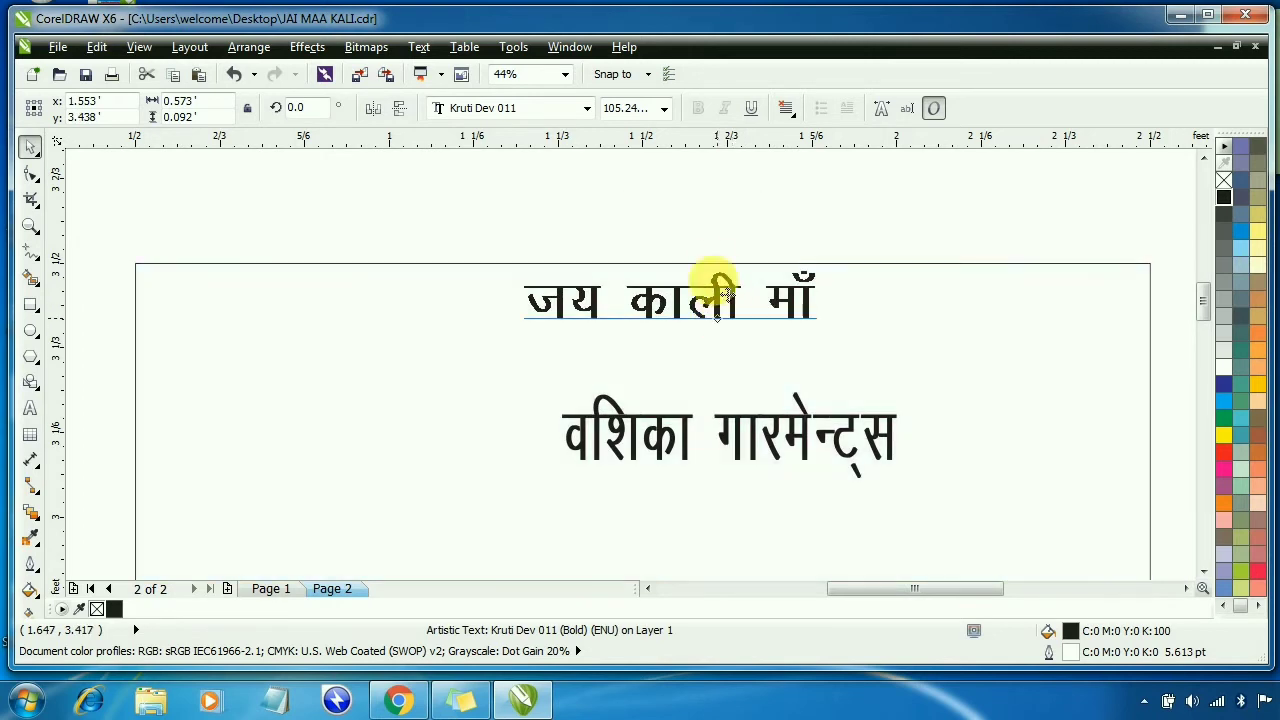
click(706, 242)
Change the font of the "जय काली माँ" heading to AAHeavy
click(735, 310)
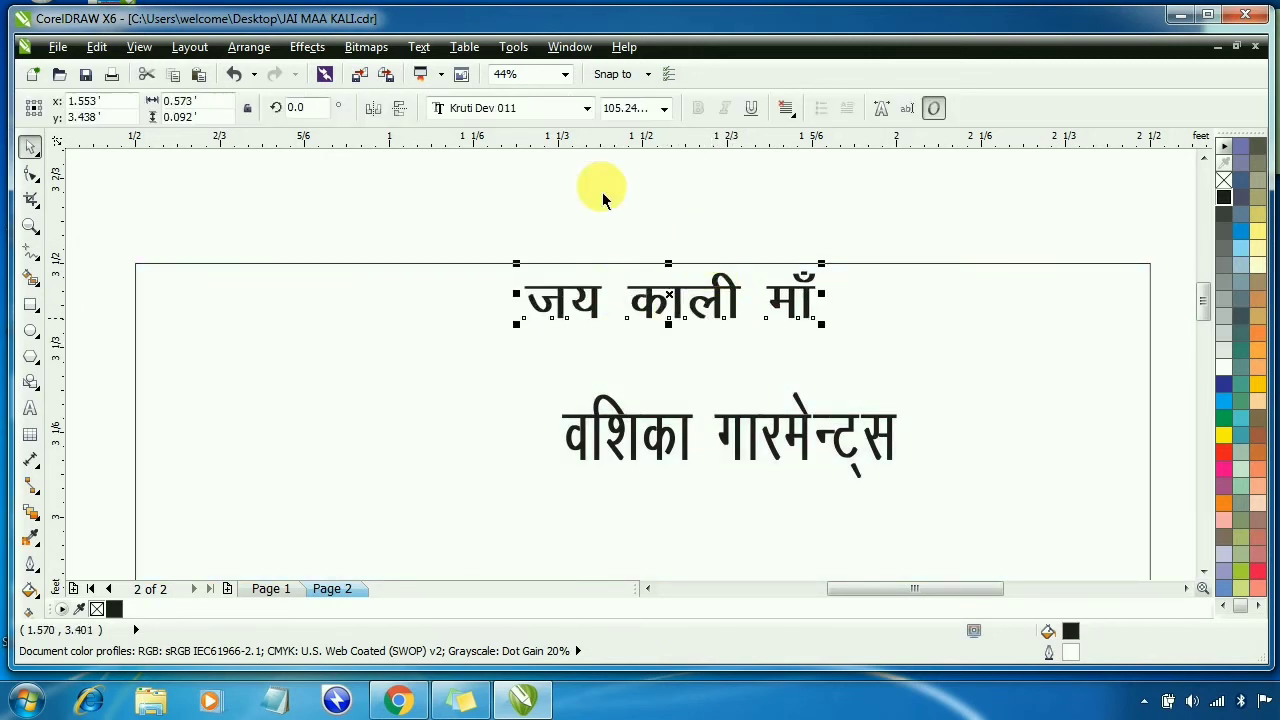
click(587, 108)
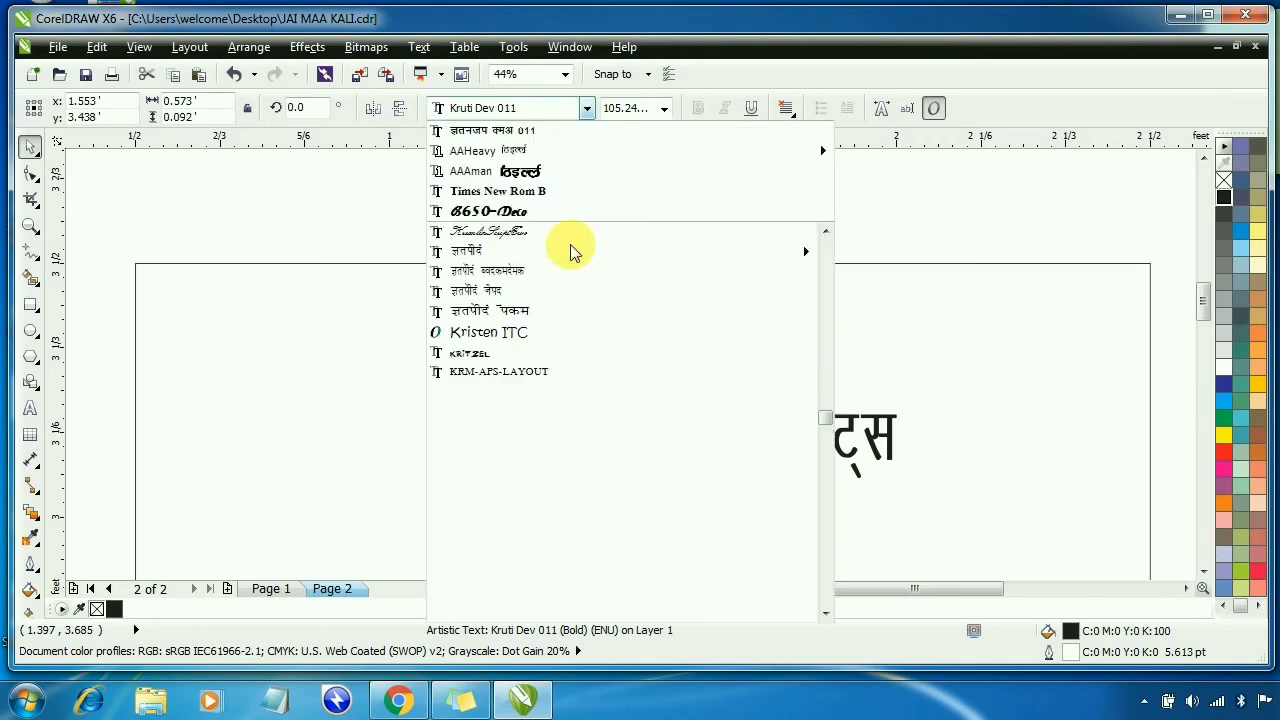
click(515, 150)
click(809, 343)
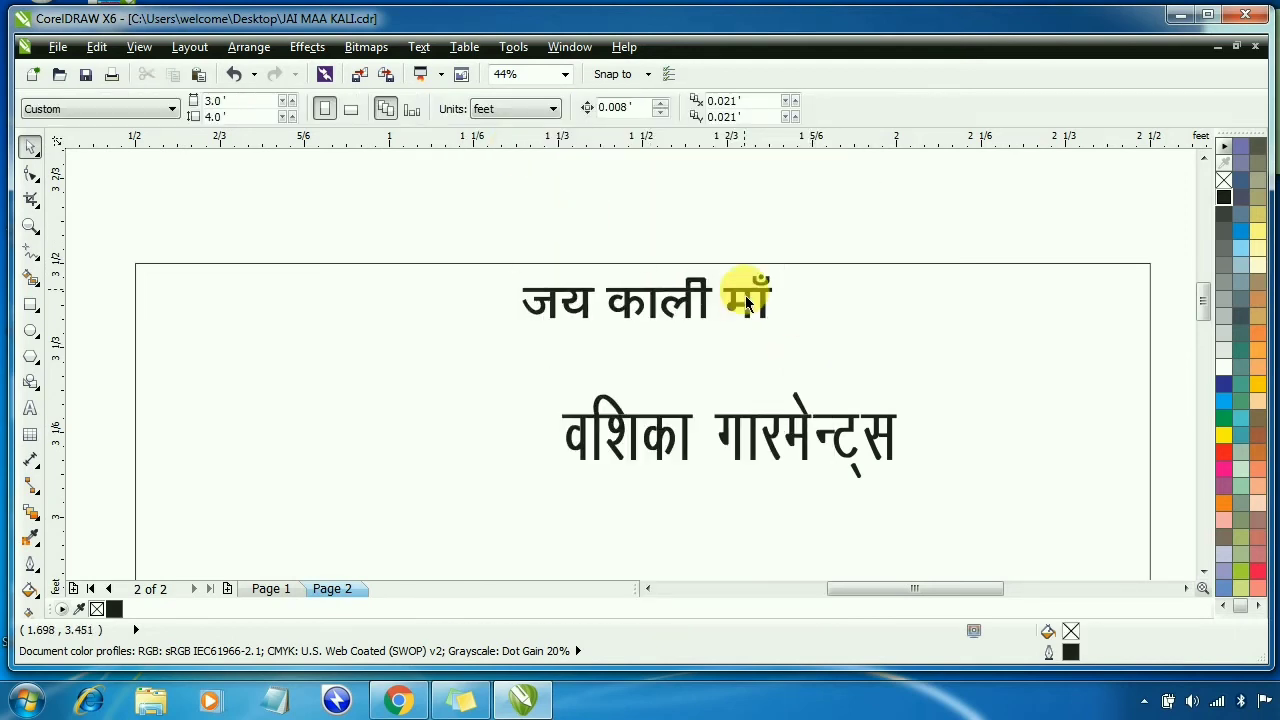
Center the "जय काली माँ" heading horizontally within the rectangle
click(747, 303)
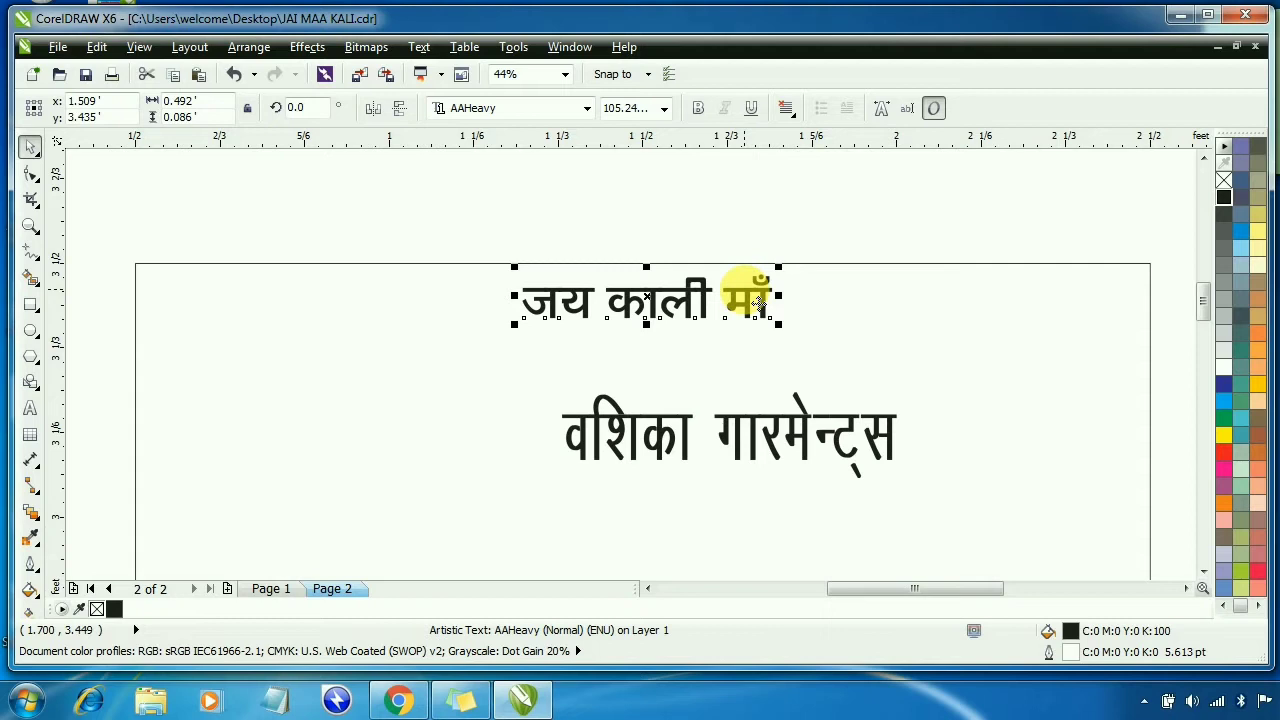
shift+click(872, 293)
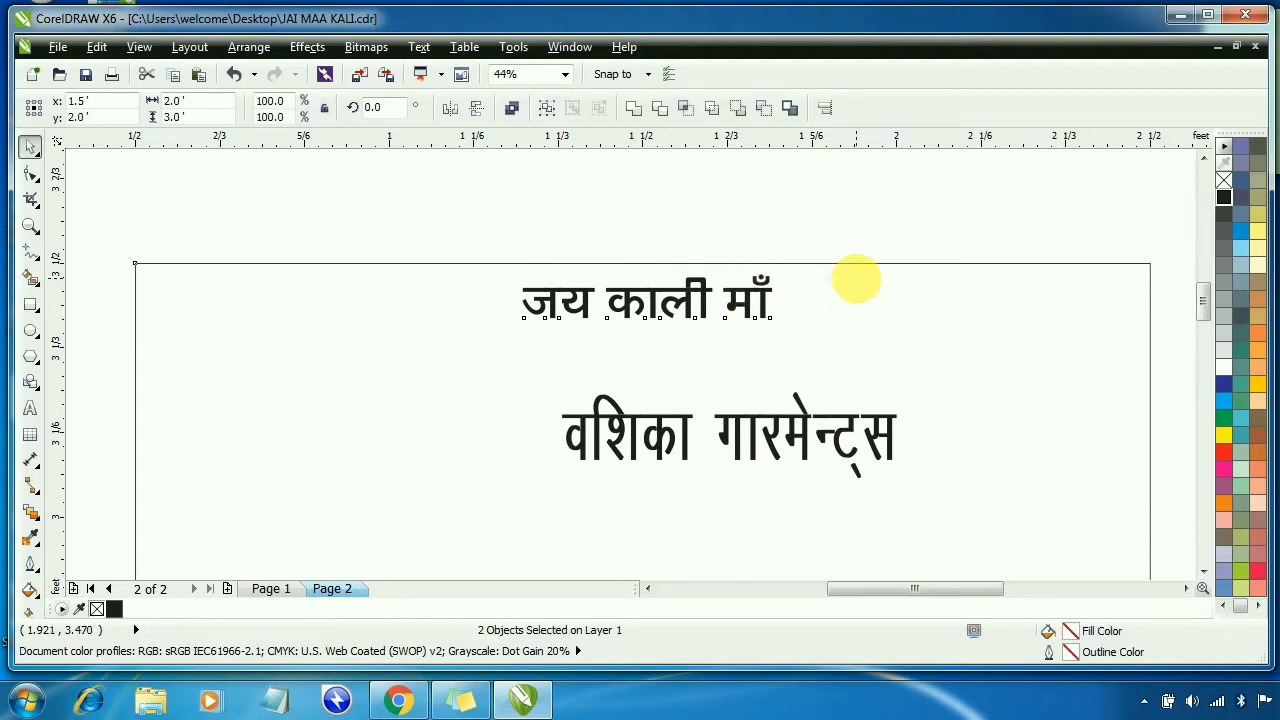
key(e)
click(686, 218)
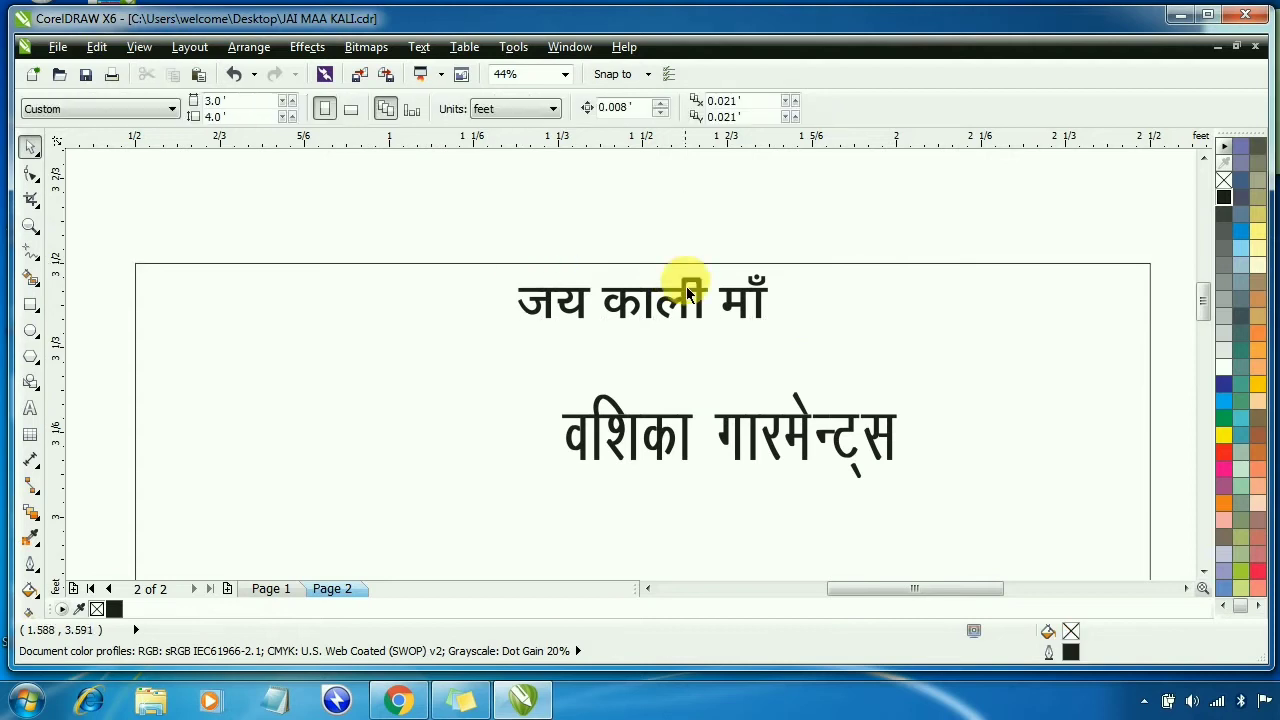
Move the shop name "वशिका गारमेन्ट्स" under the heading and set its font to AAAman
drag(727, 426, 651, 400)
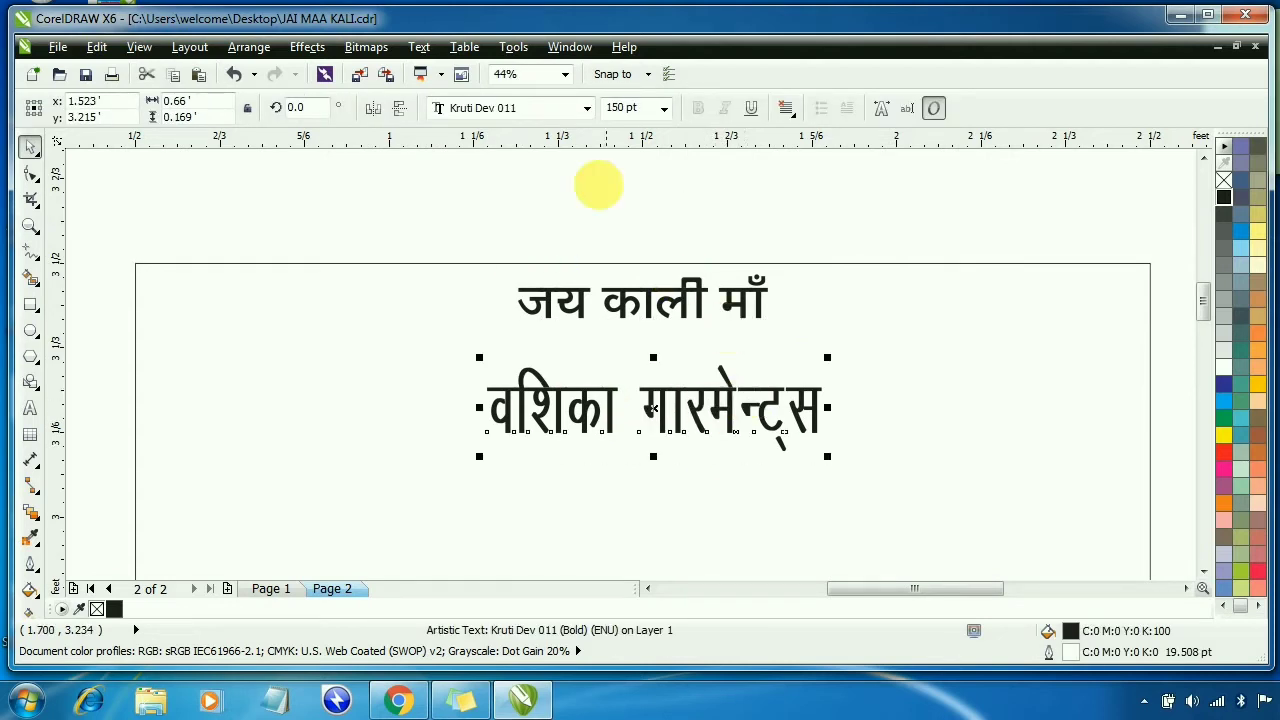
click(587, 107)
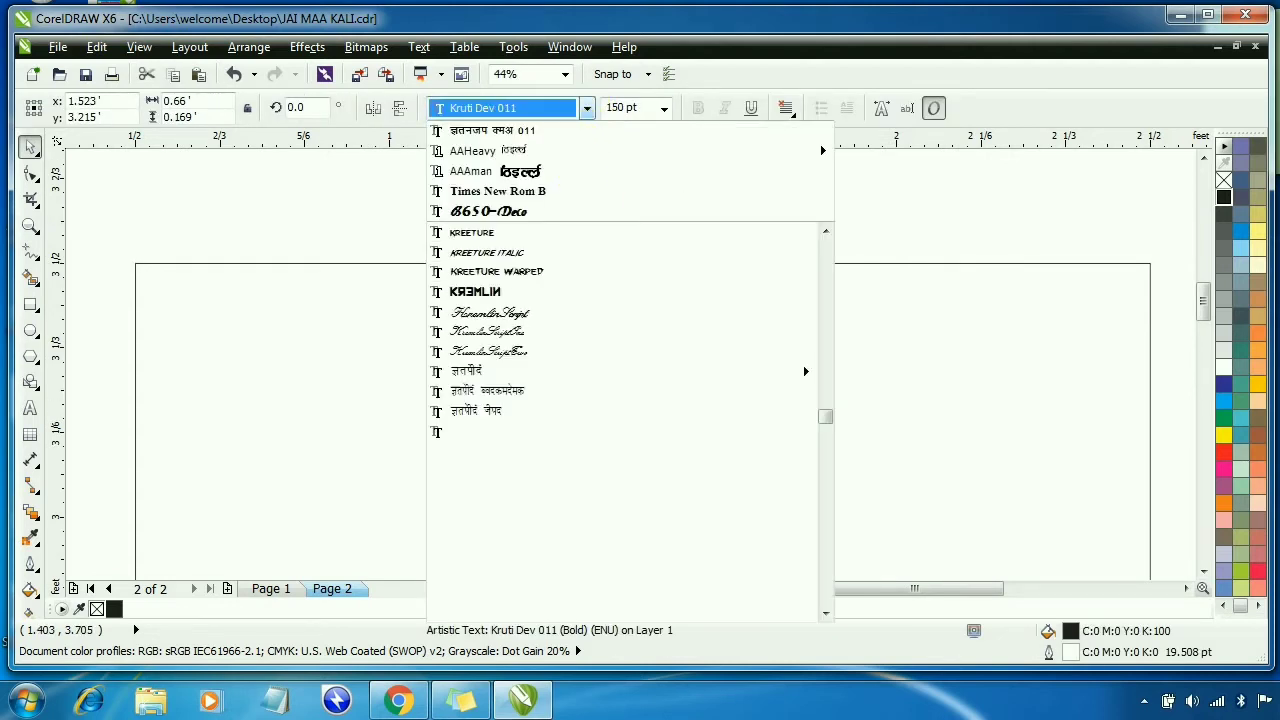
click(520, 171)
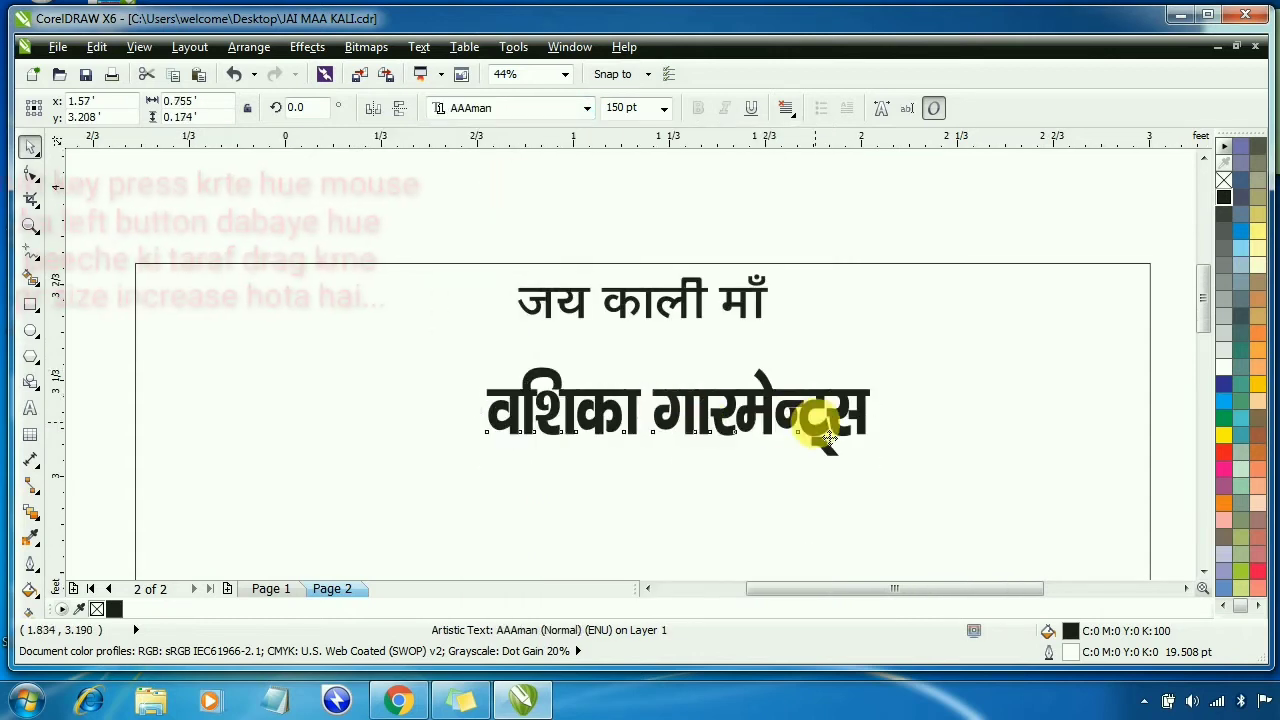
Enlarge "वशिका गारमेन्ट्स" proportionally to about 386 pt and shift it down, clear of the heading
scroll(828, 438, down, 2)
drag(851, 446, 808, 469)
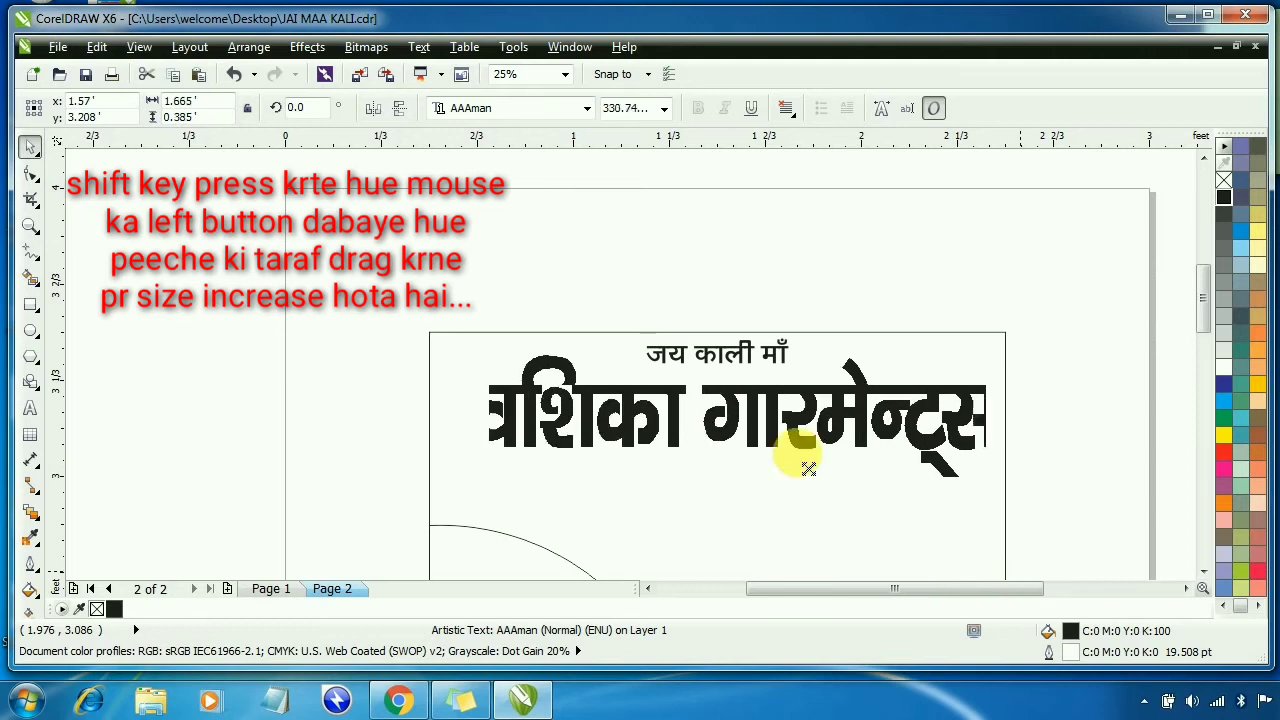
drag(771, 394, 782, 464)
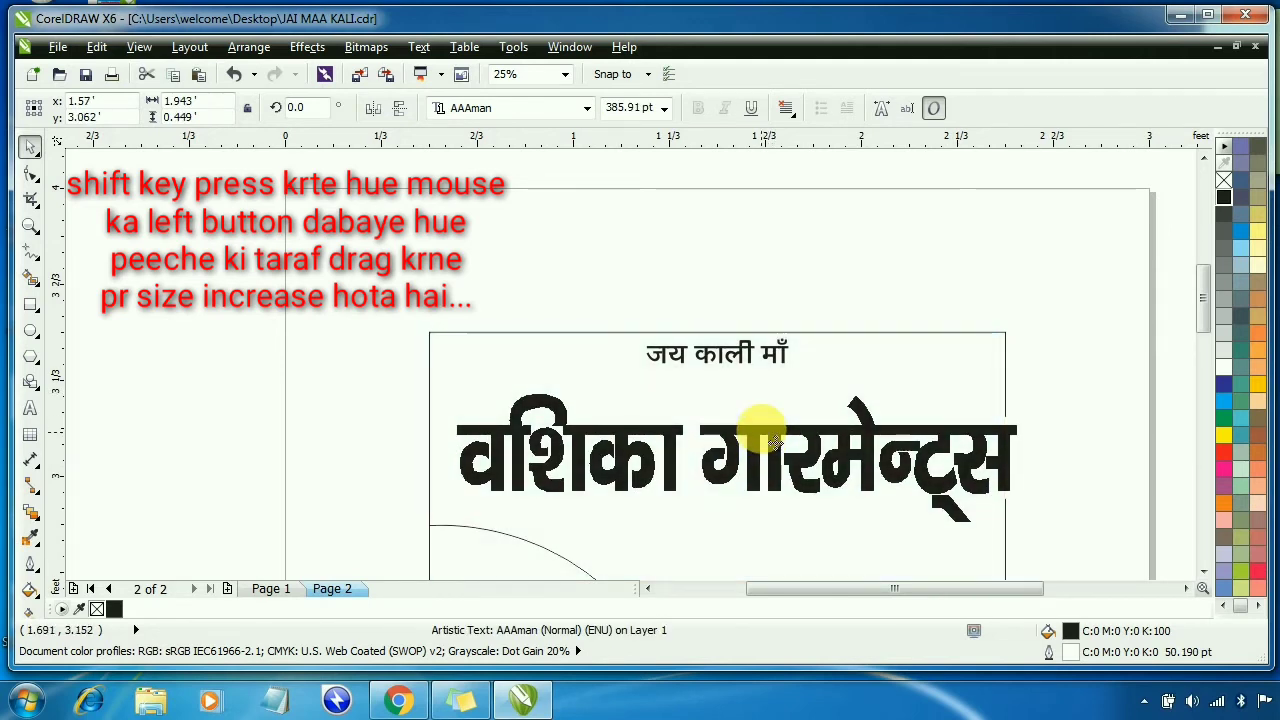
Center the enlarged shop name horizontally within the rectangle
shift+click(817, 386)
key(c)
key(Escape)
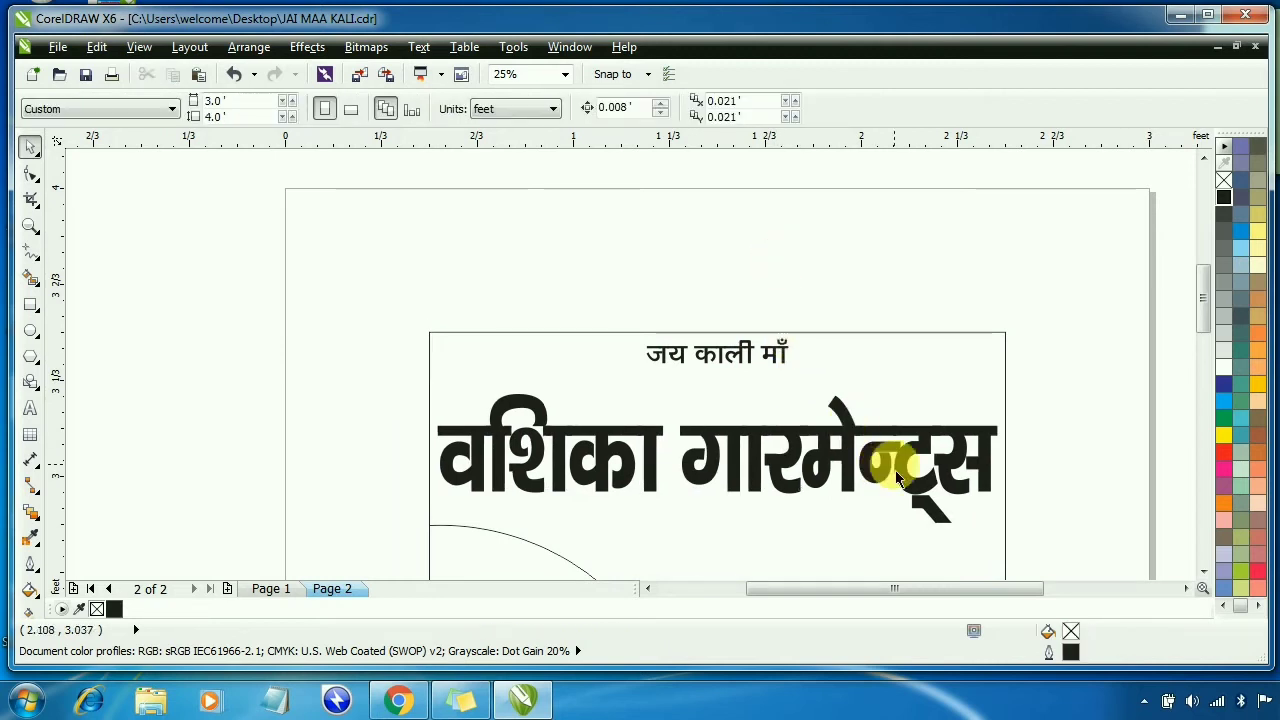
Narrow the shop name symmetrically to about 1.85 feet wide, leaving a margin at both rectangle sides
click(897, 478)
click(1012, 457)
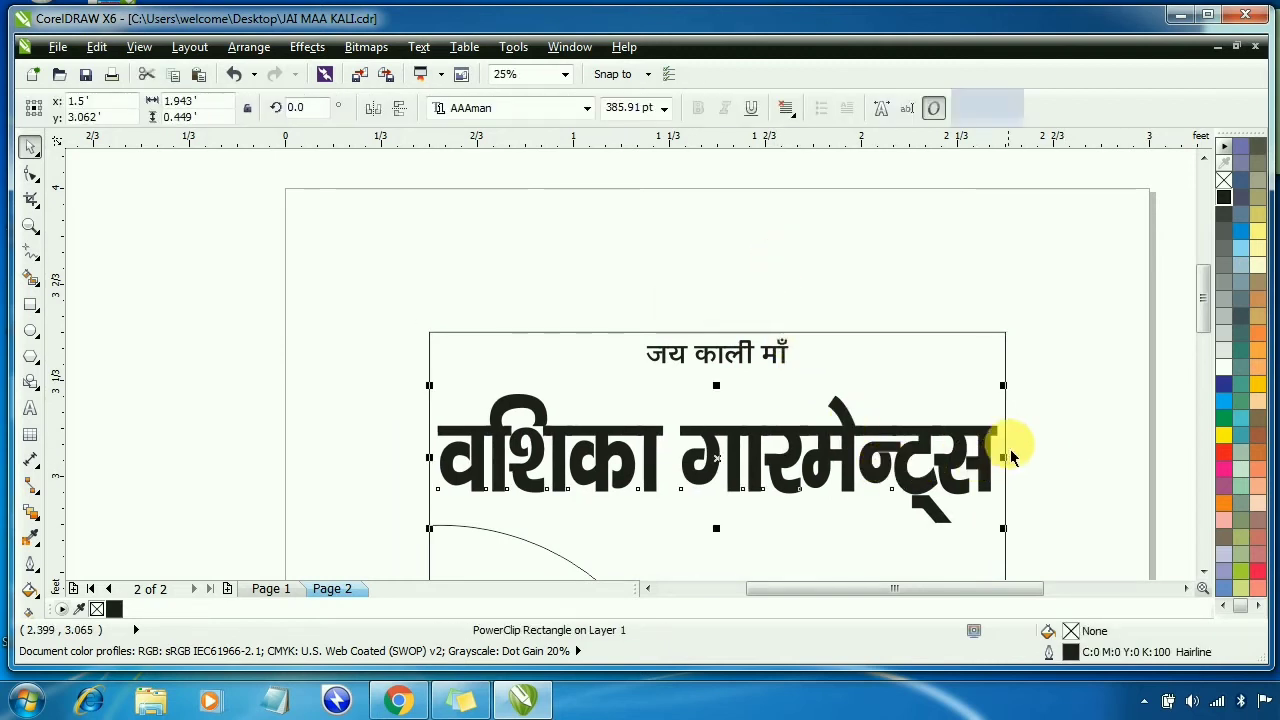
click(1012, 476)
drag(1012, 476, 999, 476)
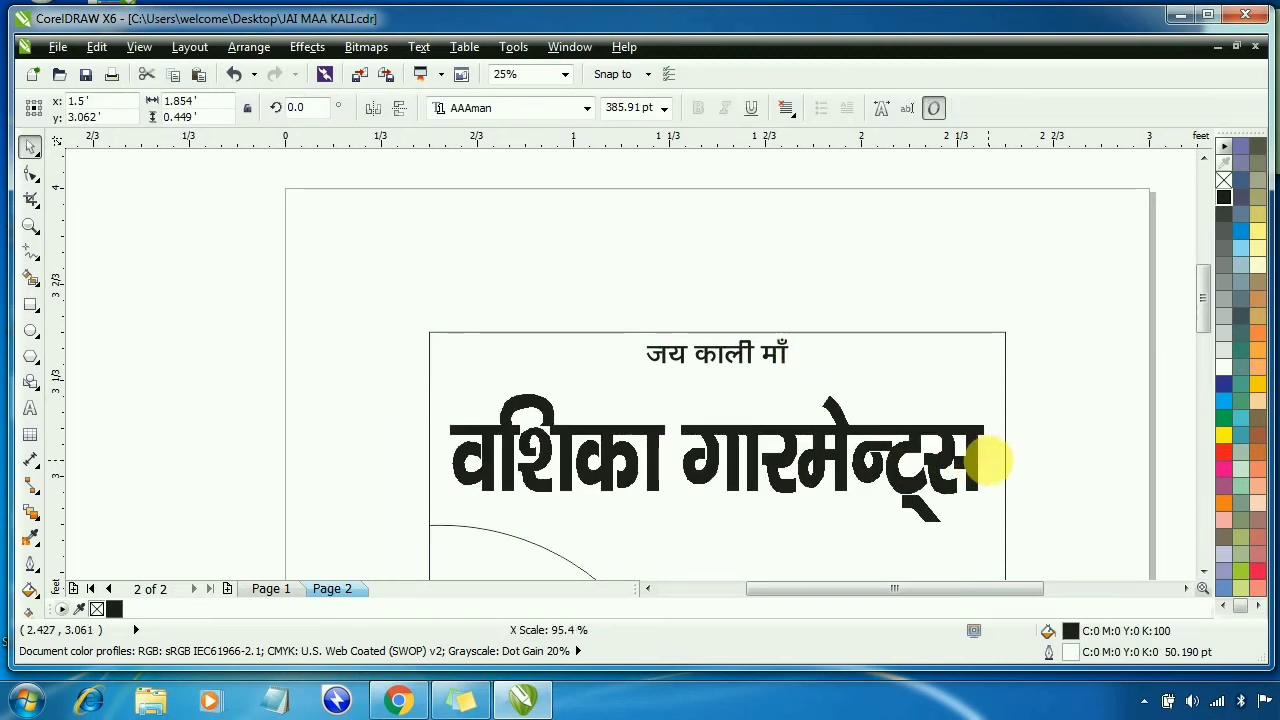
click(1042, 363)
Move the four product text lines together from the desktop to just beside the rectangle
key(F3)
drag(891, 298, 1112, 470)
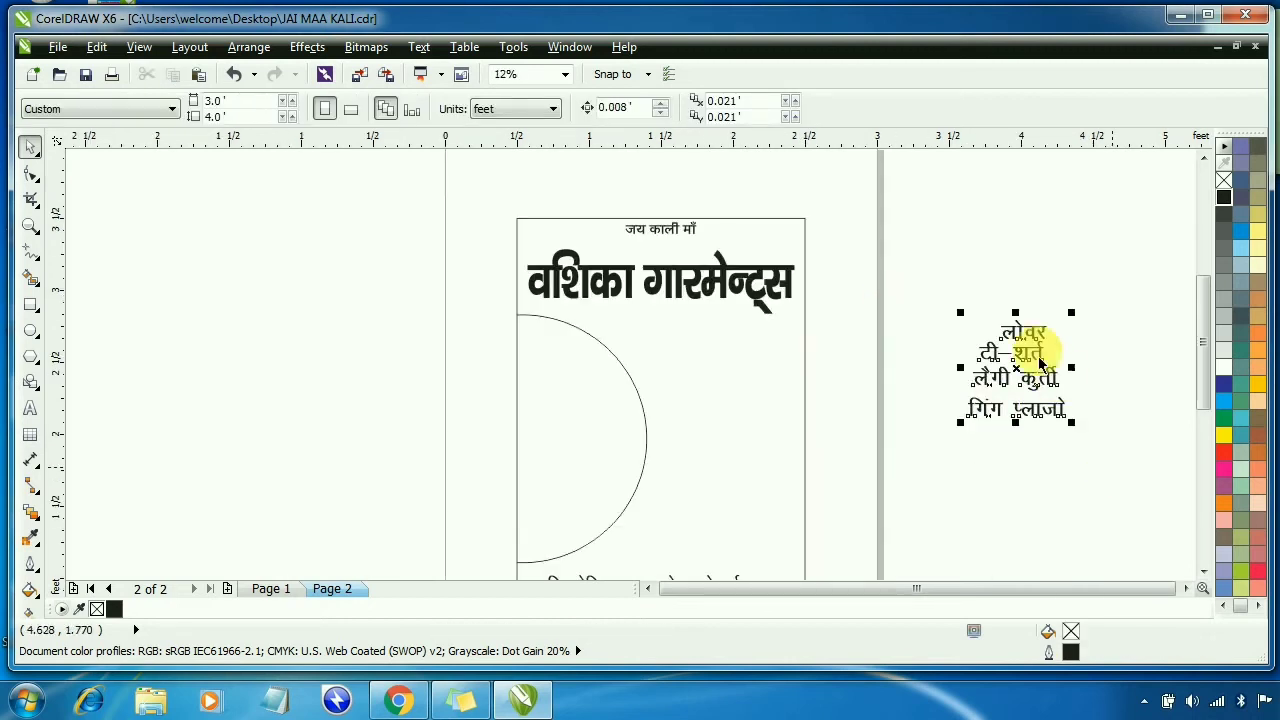
drag(1027, 353, 882, 354)
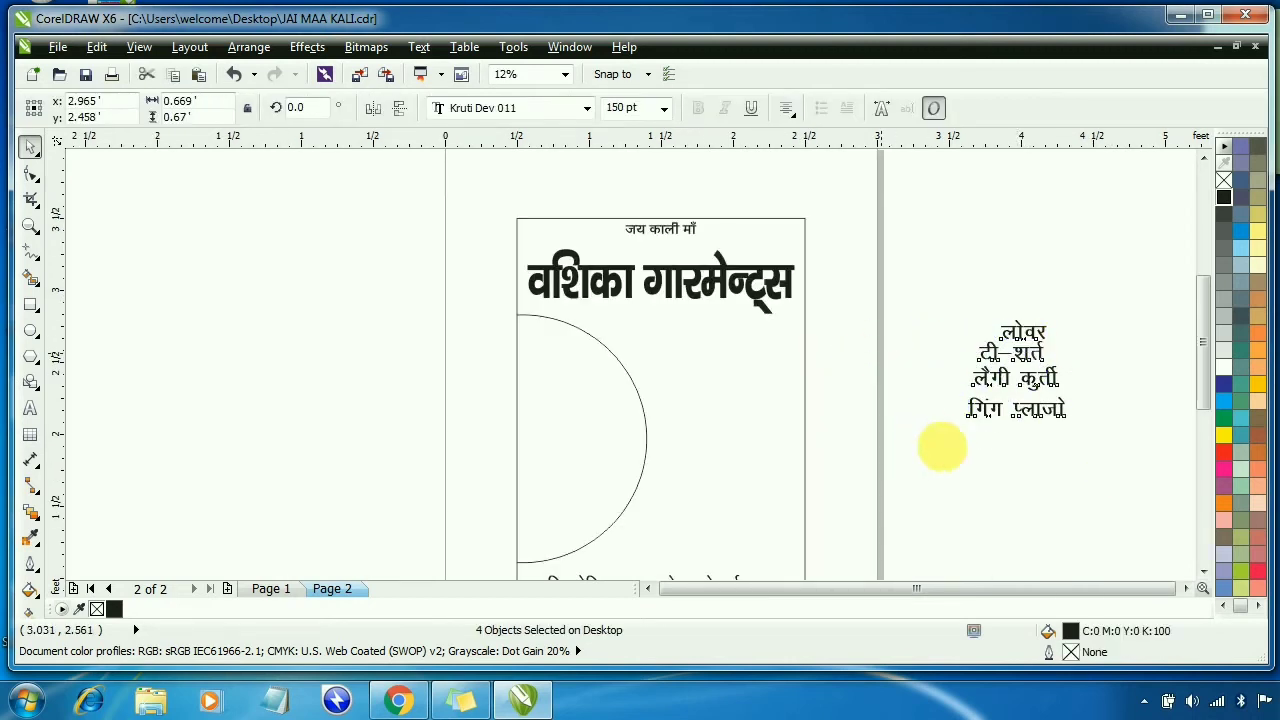
drag(941, 449, 797, 449)
key(Escape)
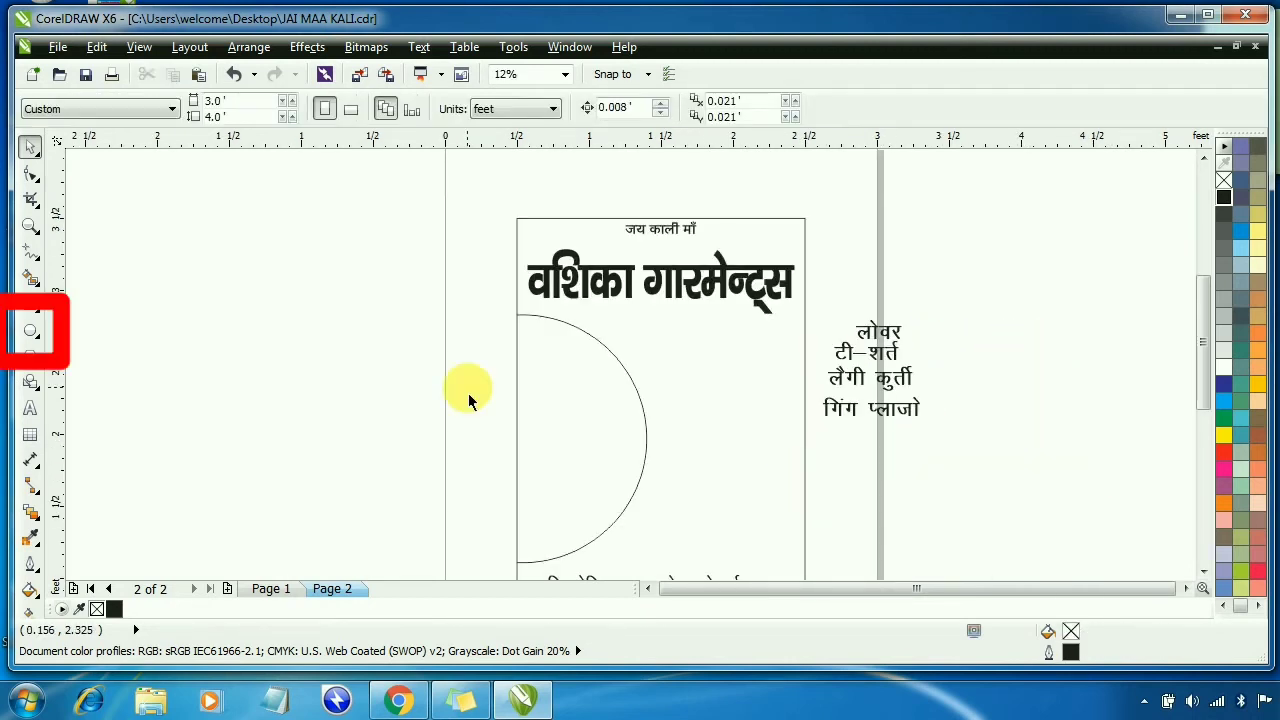
Draw a horizontal ellipse about 0.74 by 0.33 feet between the semicircle and the rectangle's edge
click(33, 332)
drag(672, 352, 788, 411)
click(30, 146)
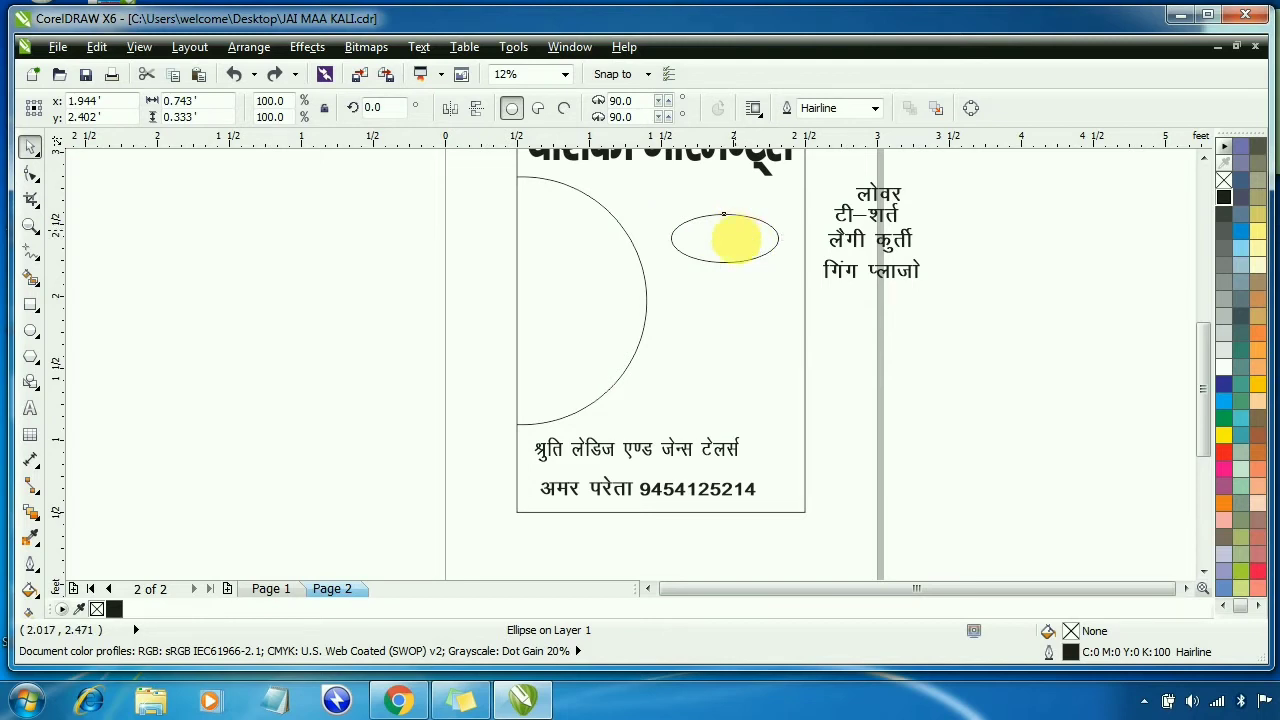
Duplicate the ellipse downward into a column of four and place one product text line in each
drag(736, 238, 738, 283)
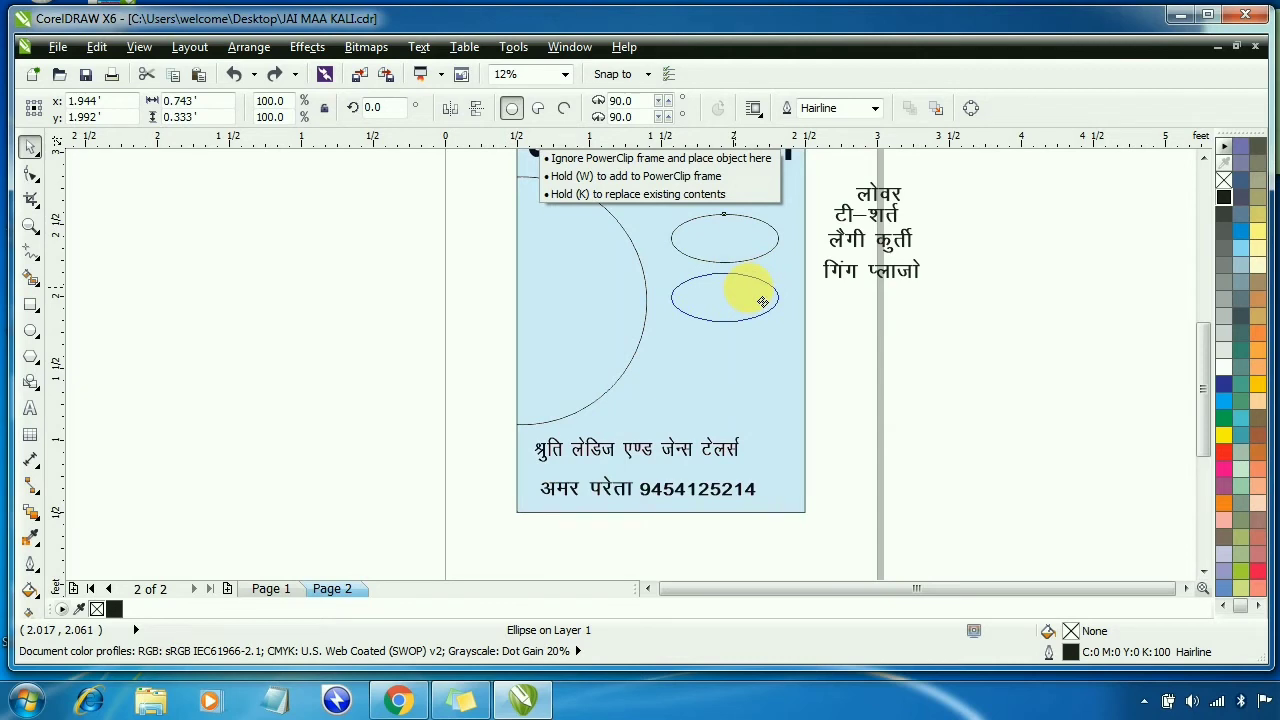
drag(748, 291, 764, 296)
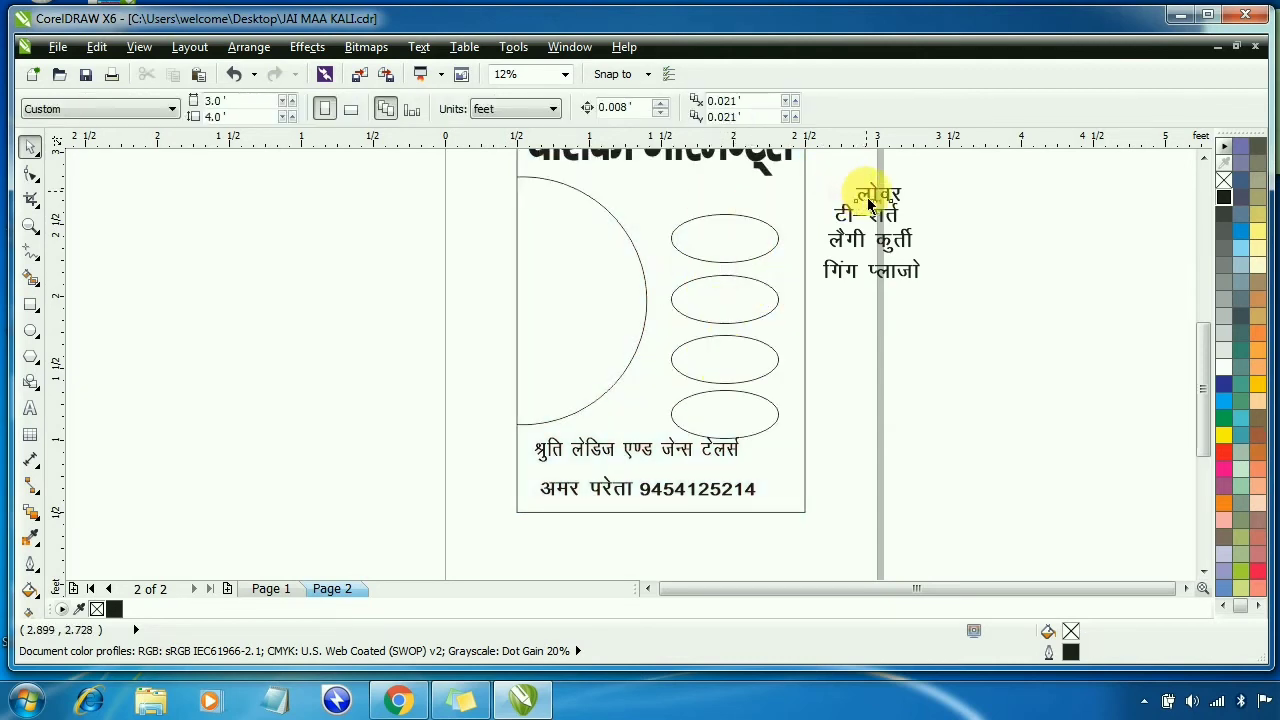
drag(862, 191, 740, 250)
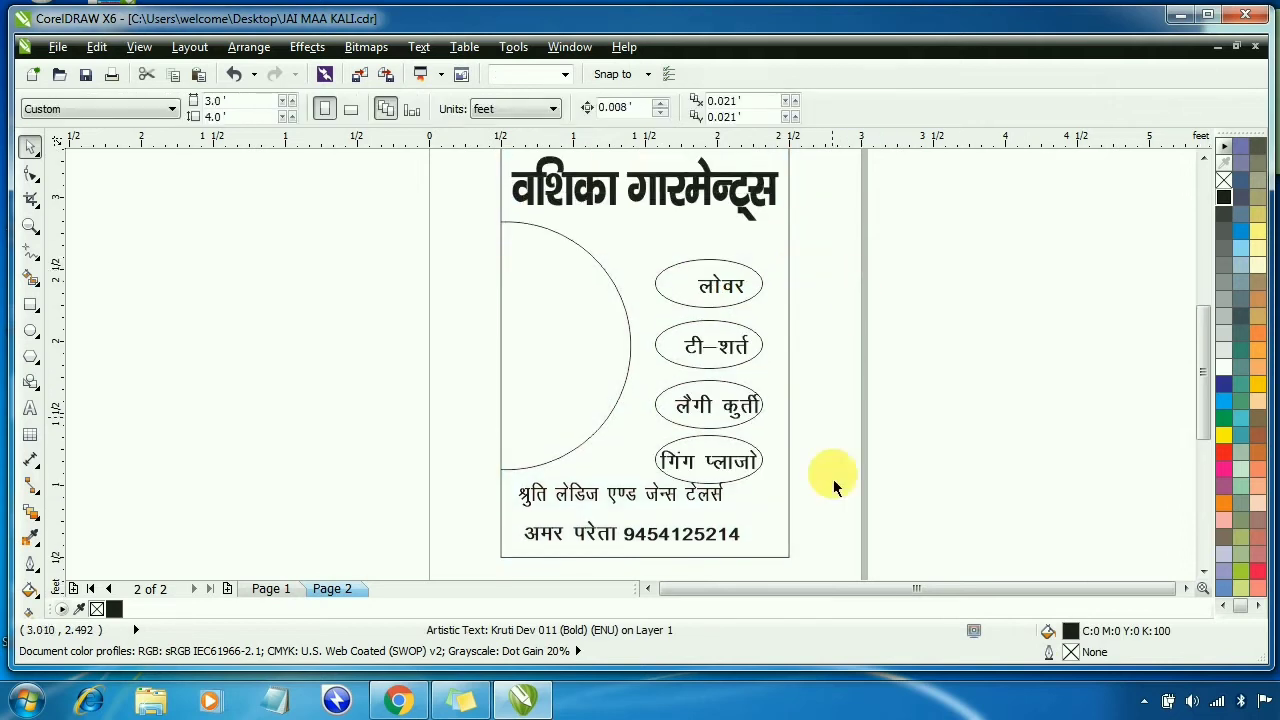
Select the four product texts inside the ellipses and change their font to AAAman
drag(868, 524, 655, 254)
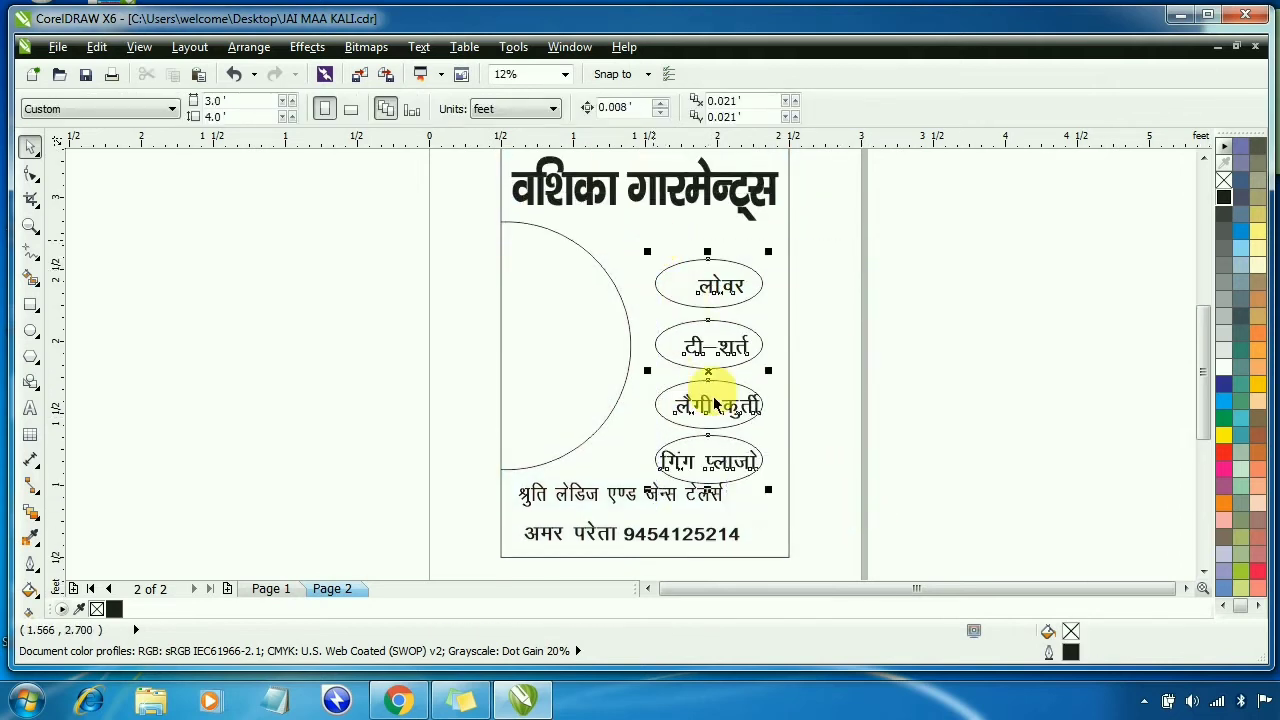
click(909, 429)
click(729, 286)
shift+click(730, 352)
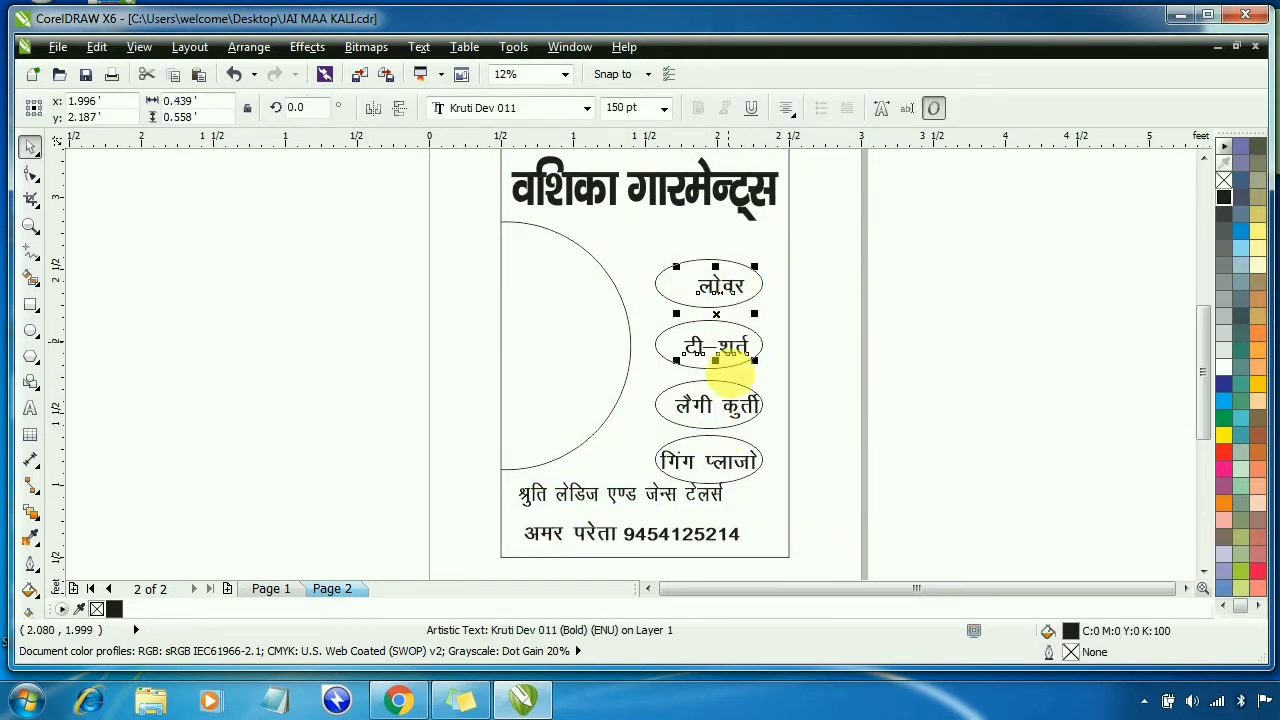
shift+click(733, 472)
click(588, 107)
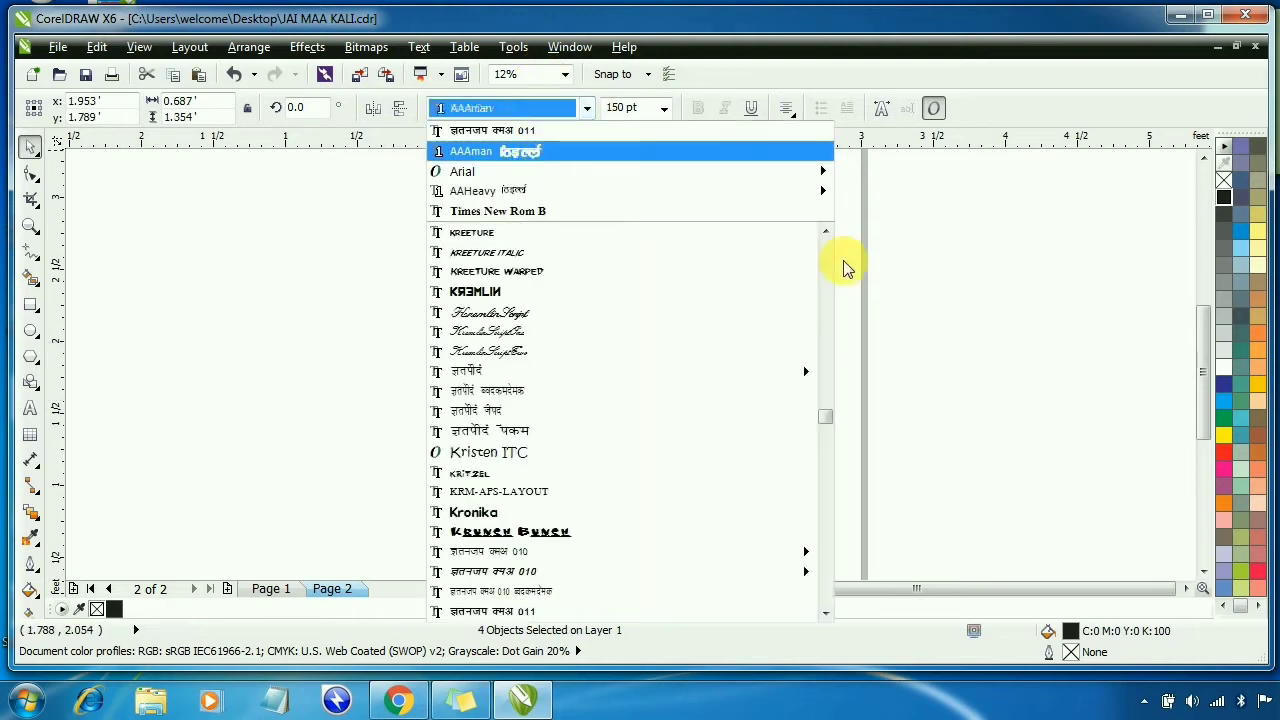
key(Escape)
key(Return)
Center the product texts horizontally and vertically within their ellipses, starting with "लोवर"
scroll(710, 285, up, 2)
click(710, 285)
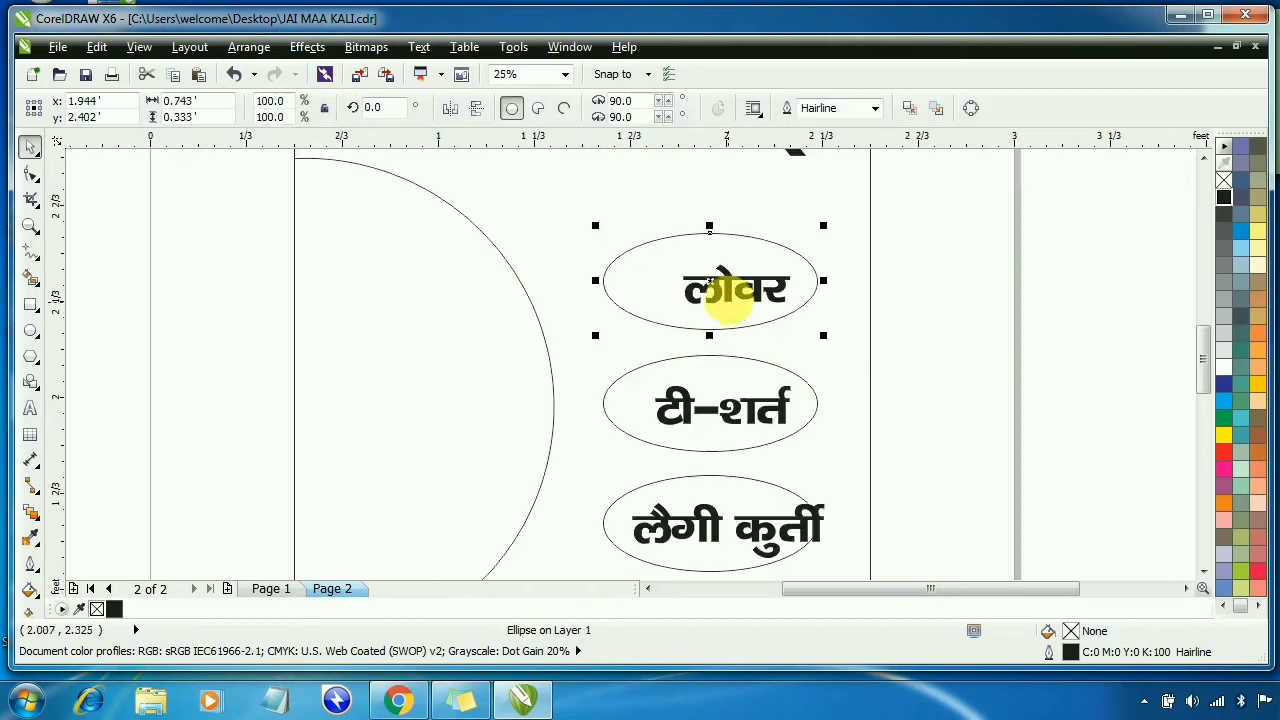
click(741, 307)
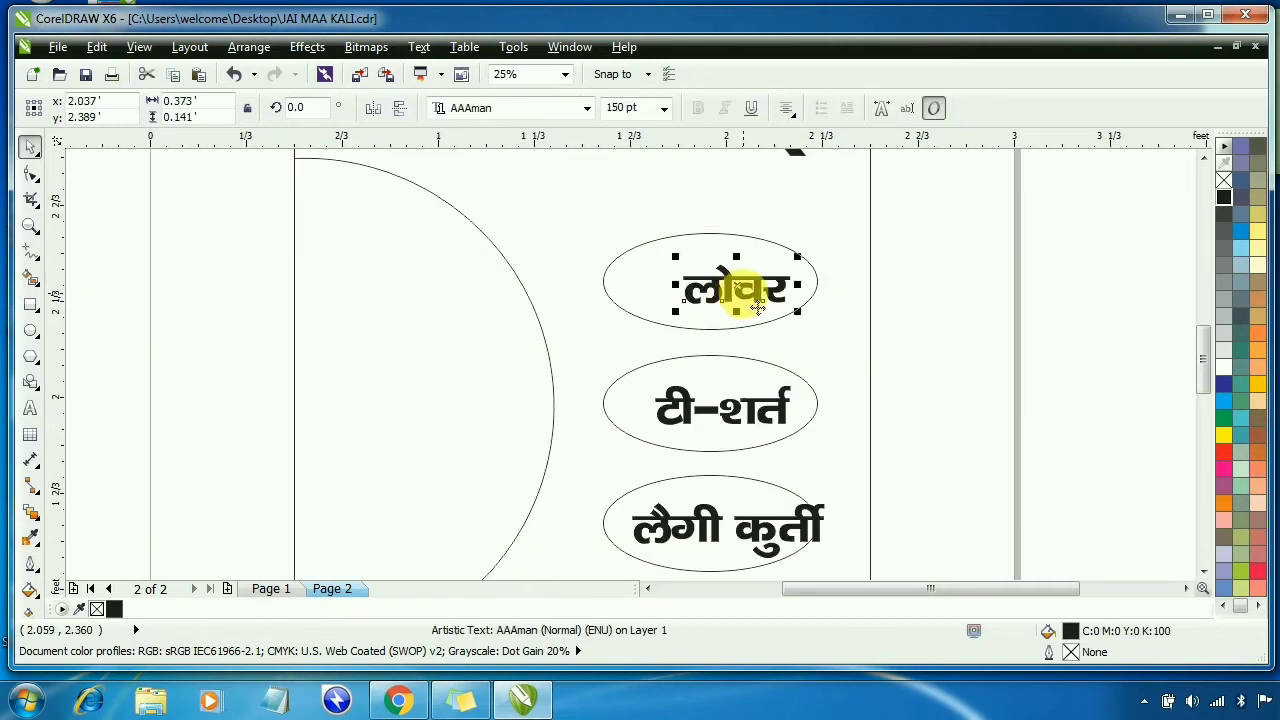
shift+click(697, 240)
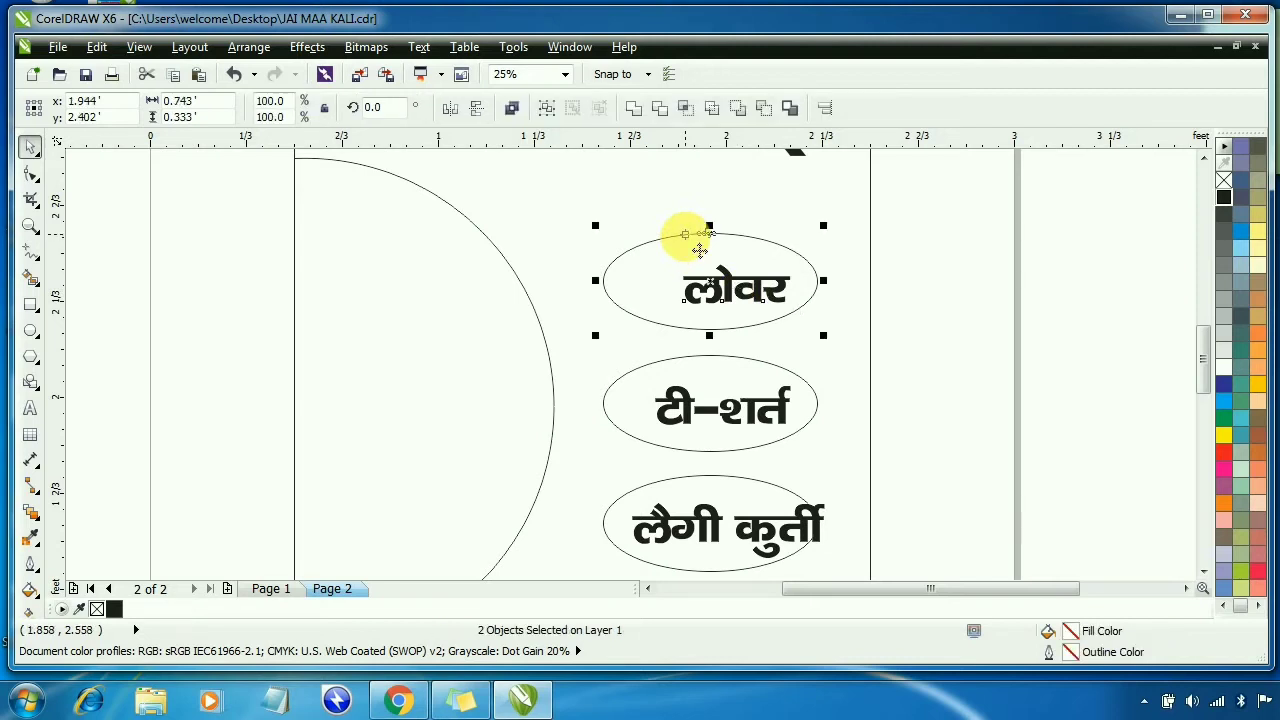
key(c)
key(e)
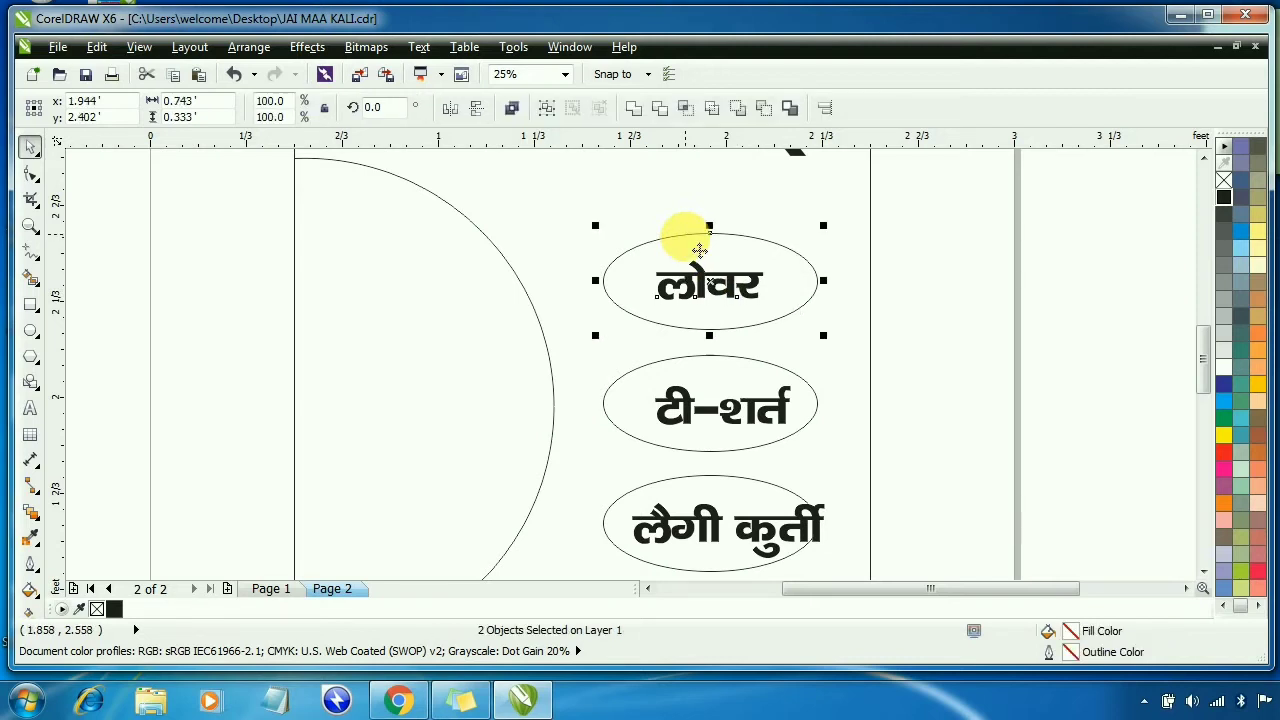
click(951, 314)
Widen the ellipse around "गिंग प्लाजो" symmetrically to about 0.92 feet
click(748, 298)
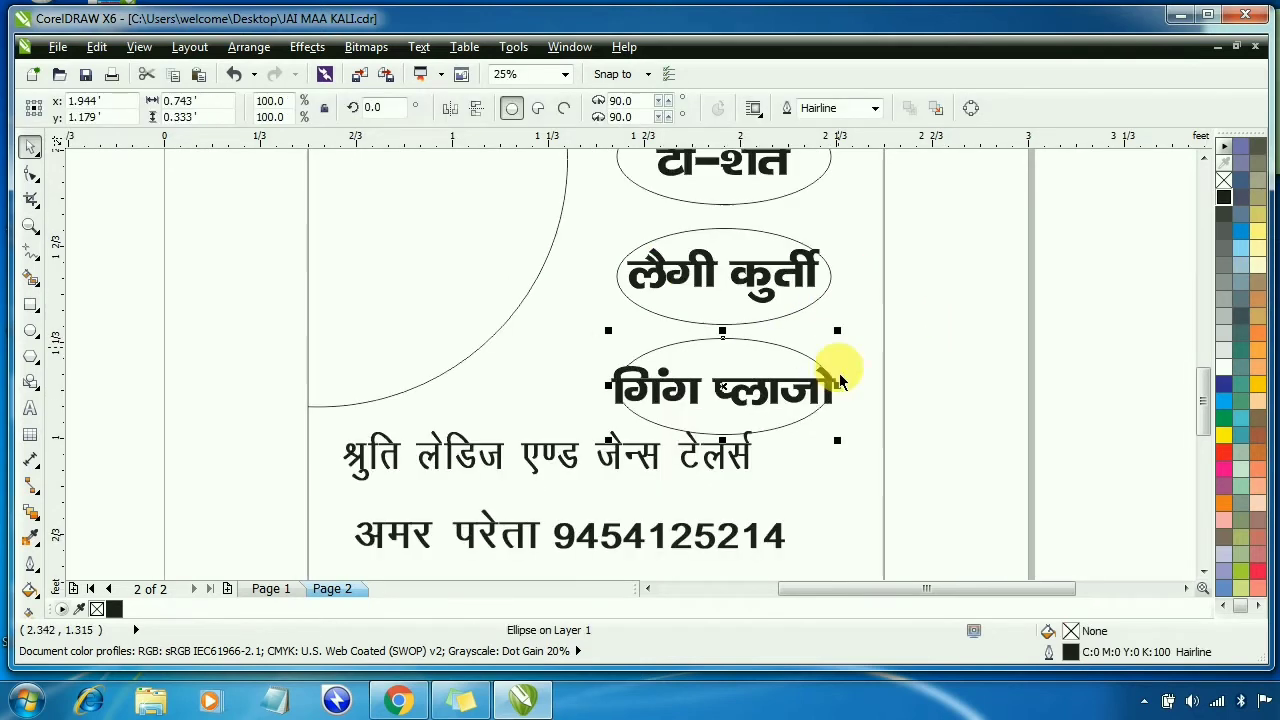
drag(837, 385, 874, 402)
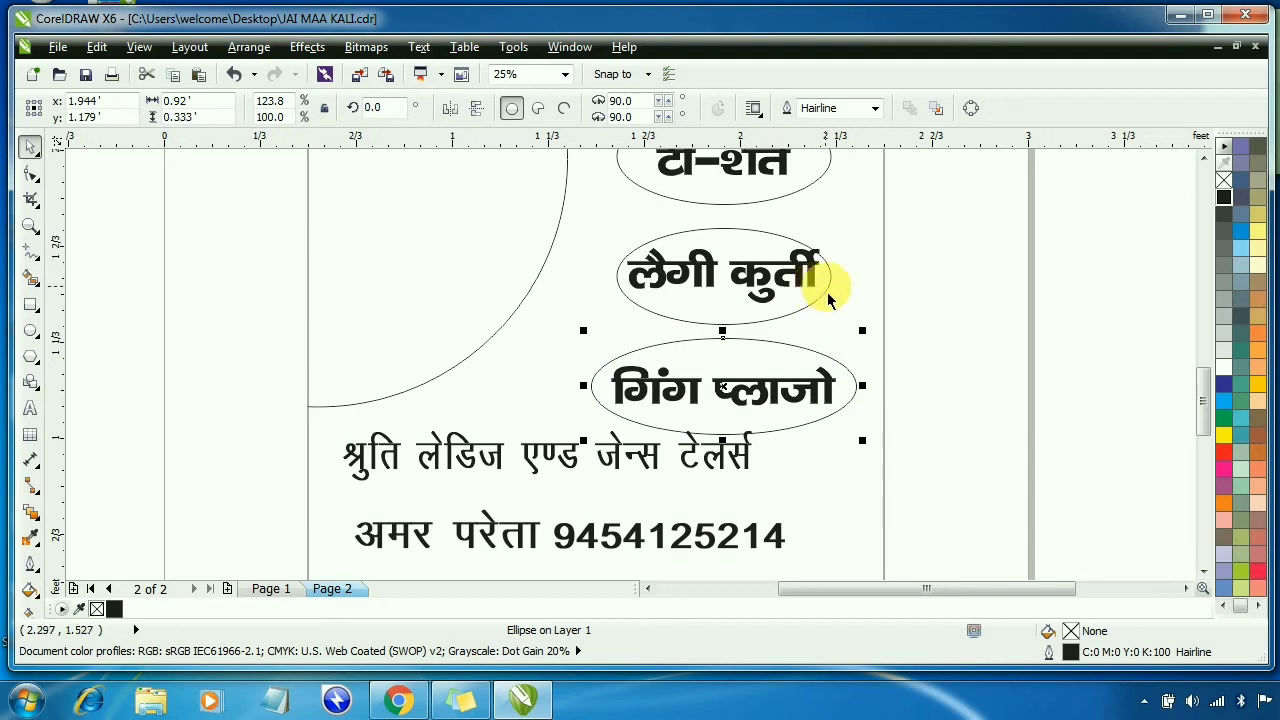
Widen the ellipse around "लैगी कुर्ती" symmetrically to about 0.85 feet
click(830, 291)
mouse_move(852, 291)
mouse_down()
mouse_move(865, 289)
mouse_move(855, 278)
mouse_up()
scroll(846, 286, down, 2)
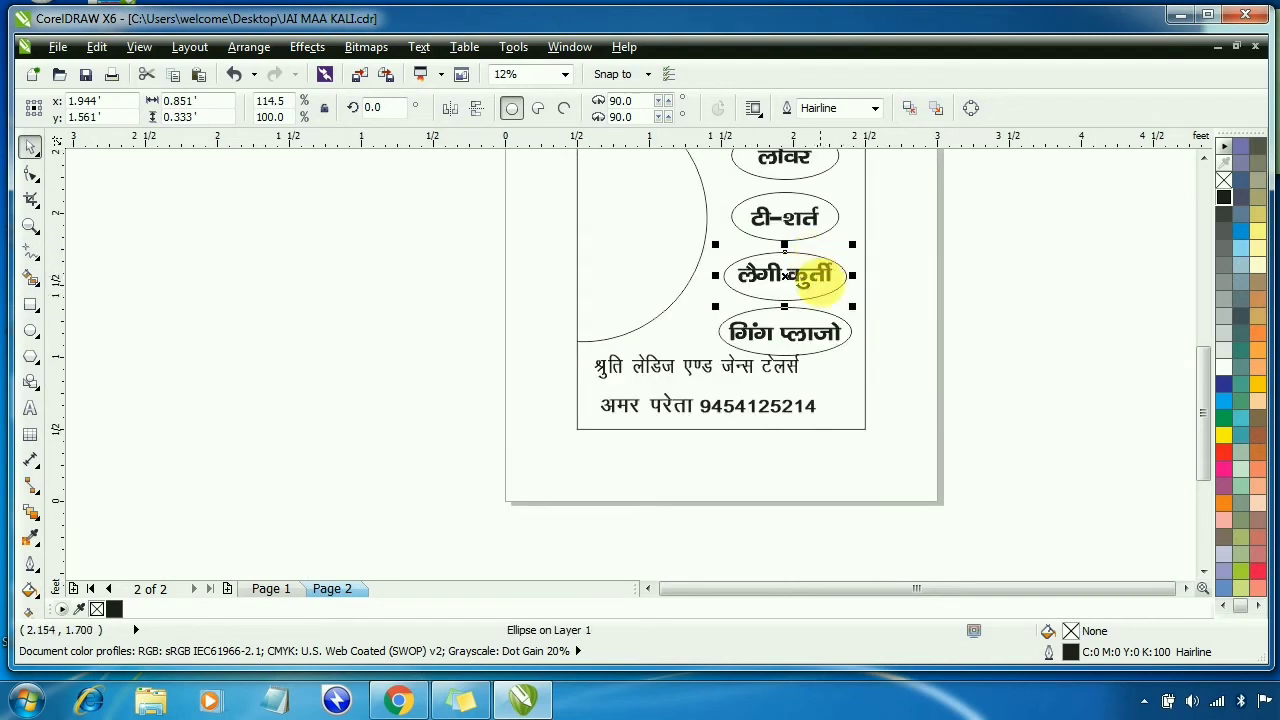
Move the tailors line down towards the contact line and frame it with a 2 by about 0.22 foot rectangle spanning the banner's width
scroll(808, 273, down, 1)
scroll(816, 248, up, 1)
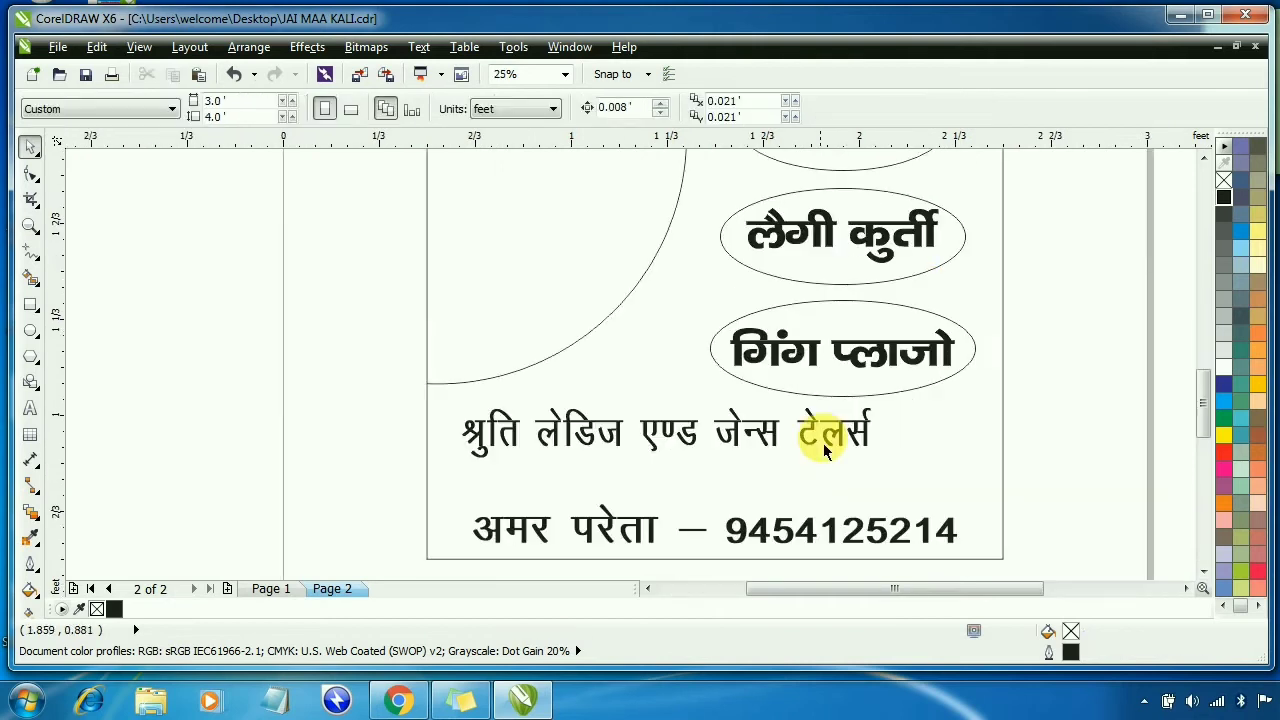
drag(830, 447, 877, 479)
click(30, 305)
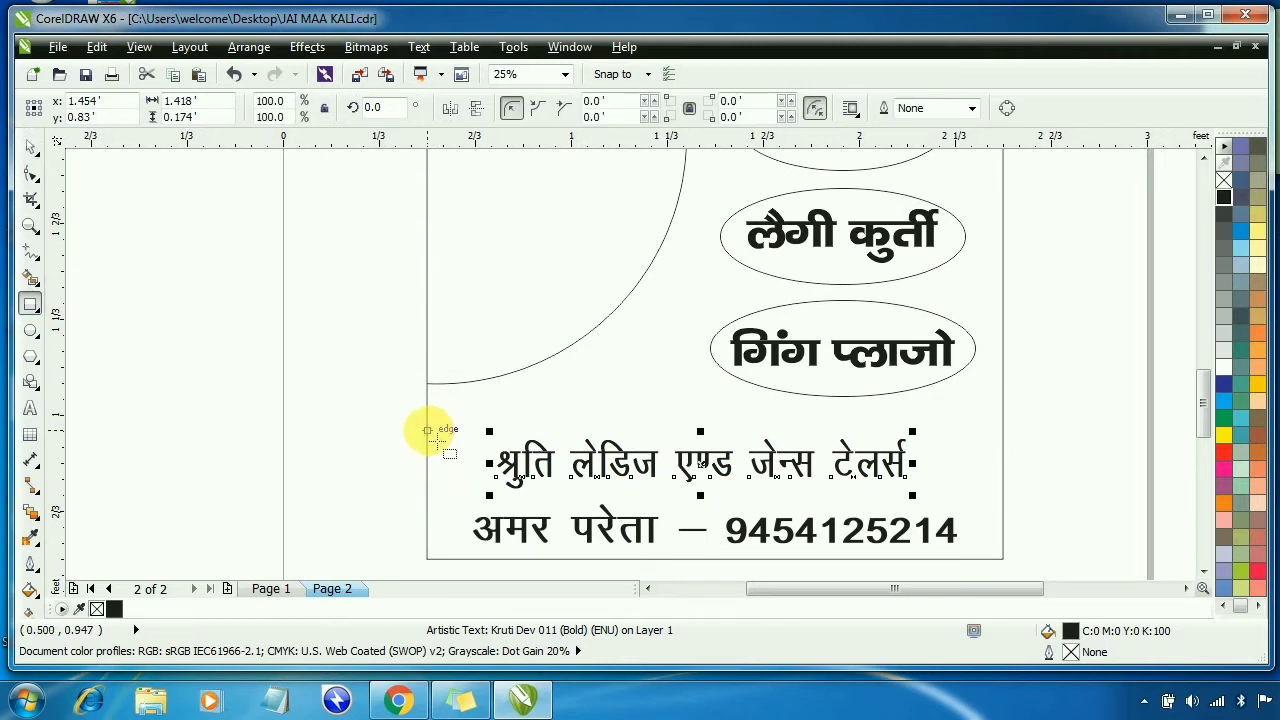
mouse_move(427, 430)
mouse_down()
mouse_move(686, 491)
mouse_move(986, 508)
mouse_move(1003, 493)
mouse_up()
click(30, 147)
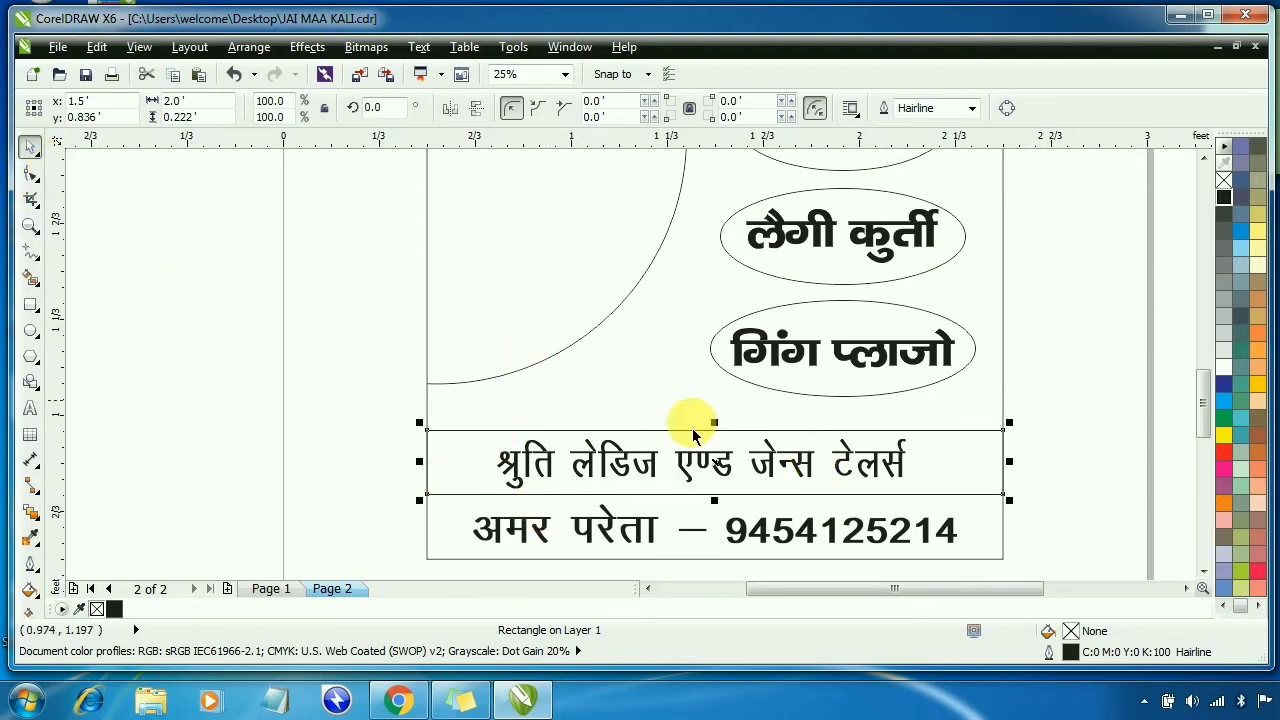
Round the upper-left and lower-right corners of the tailors rectangle to a radius of about 0.111 feet
click(31, 177)
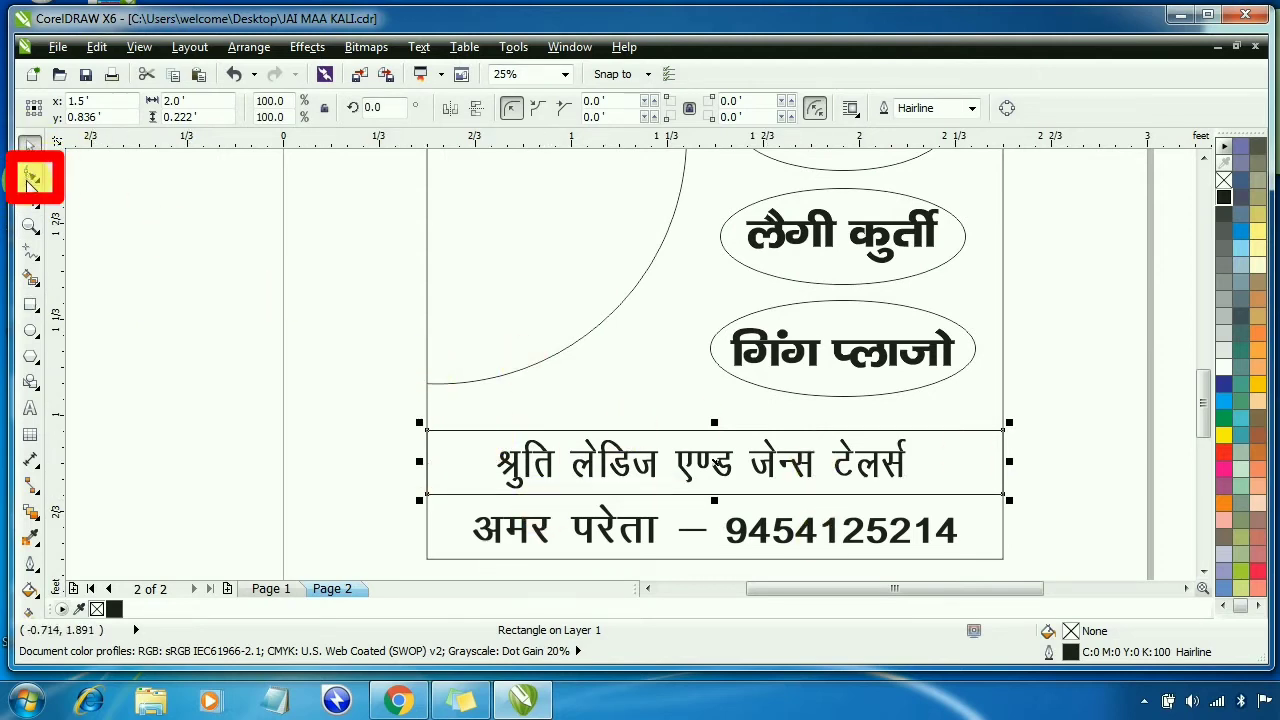
click(33, 180)
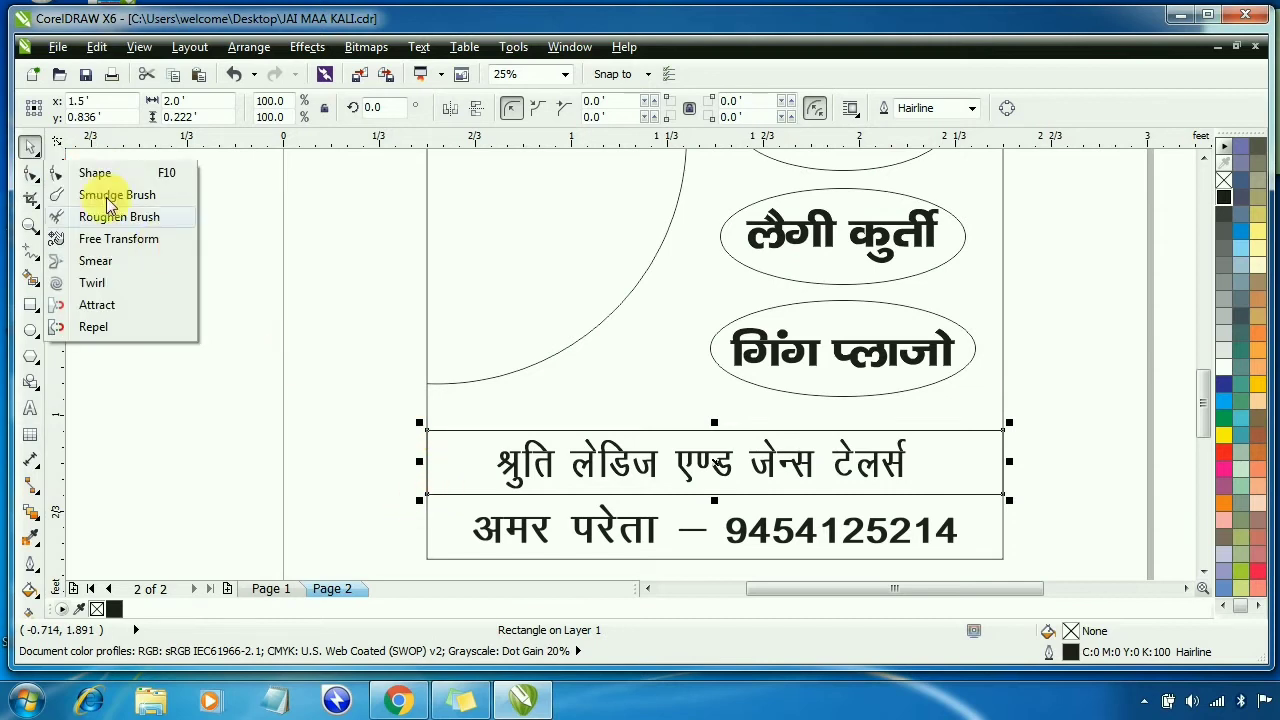
click(70, 173)
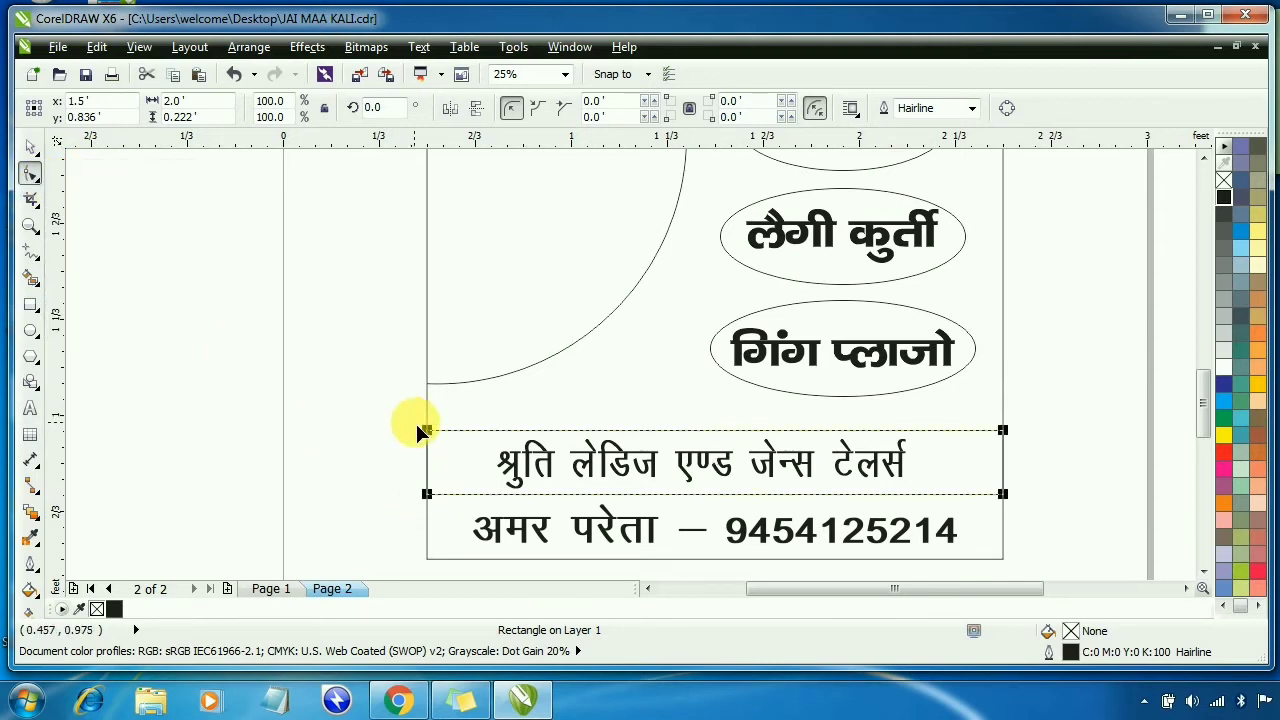
drag(424, 430, 447, 450)
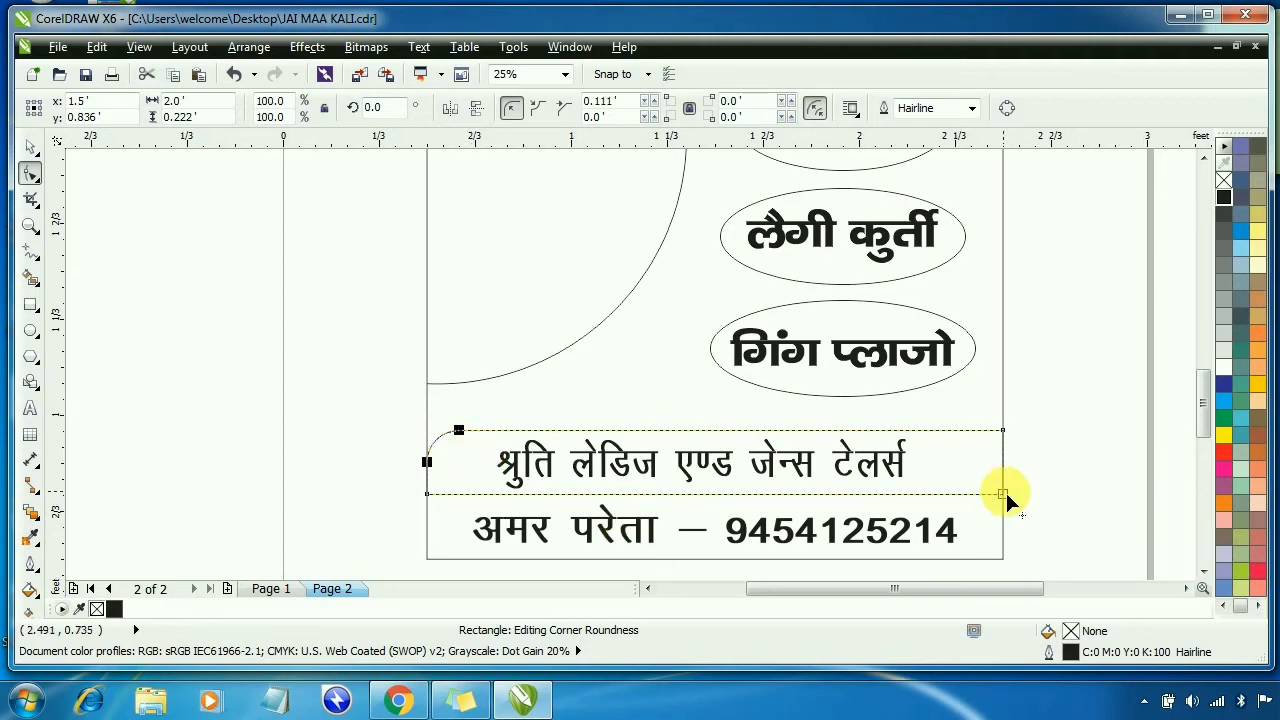
drag(1002, 495, 912, 469)
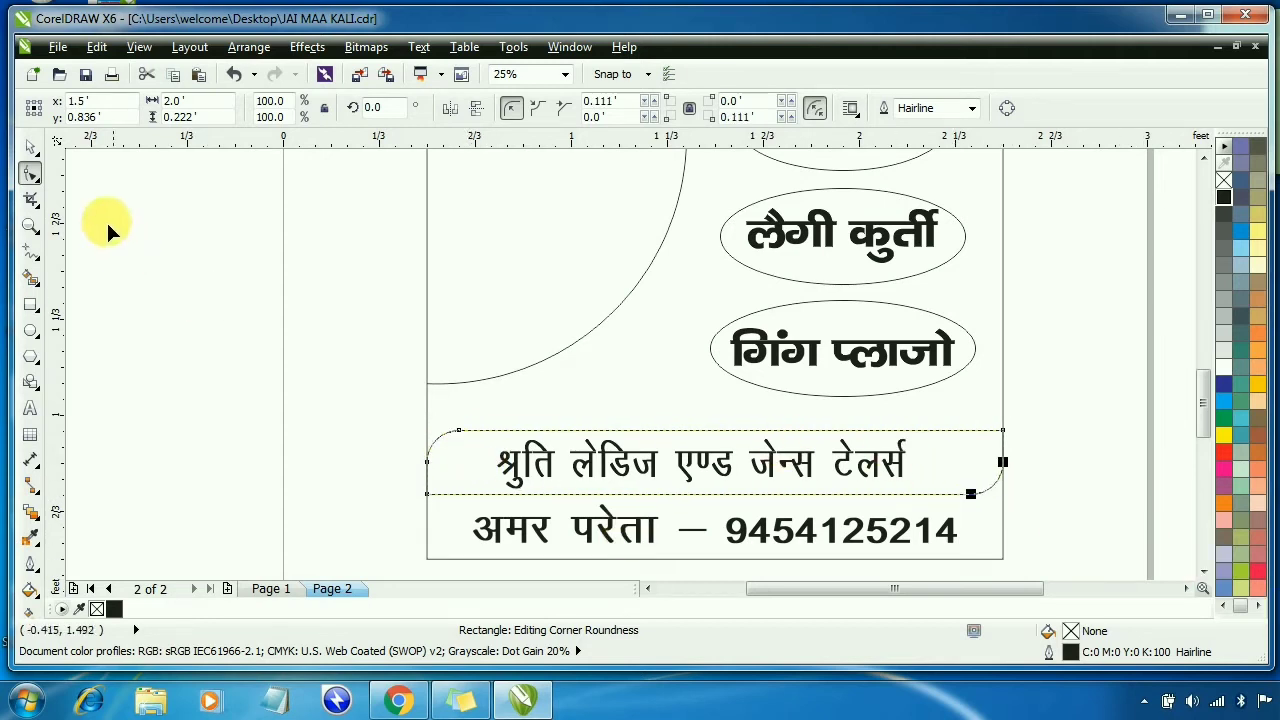
click(29, 149)
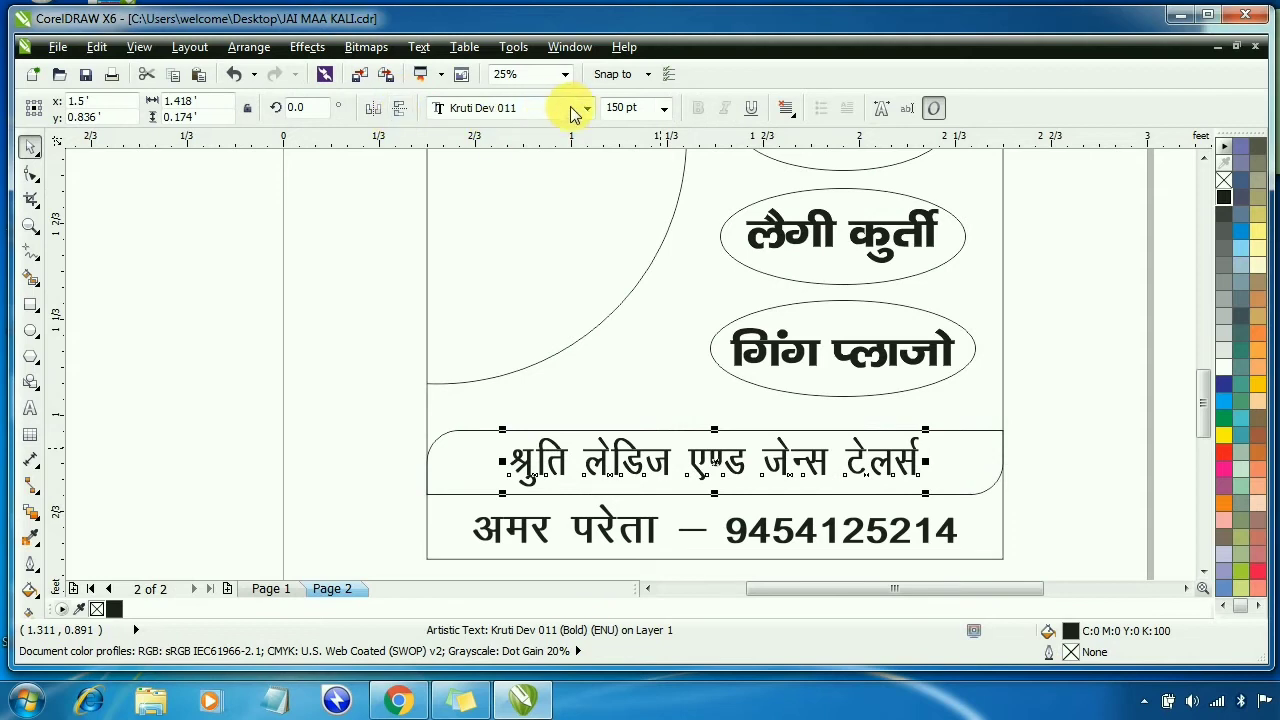
Change the tailors line's font to AAAman and center the text within its rectangle
click(589, 110)
click(543, 156)
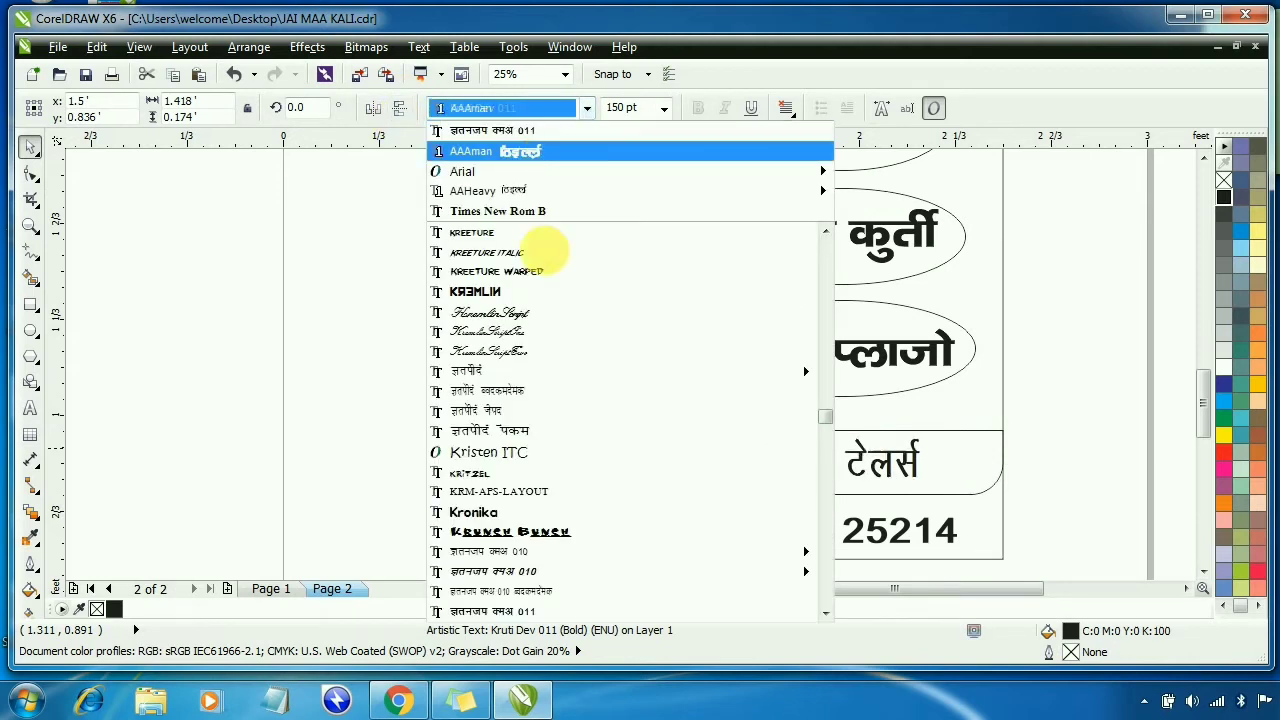
key(Return)
scroll(905, 484, up, 1)
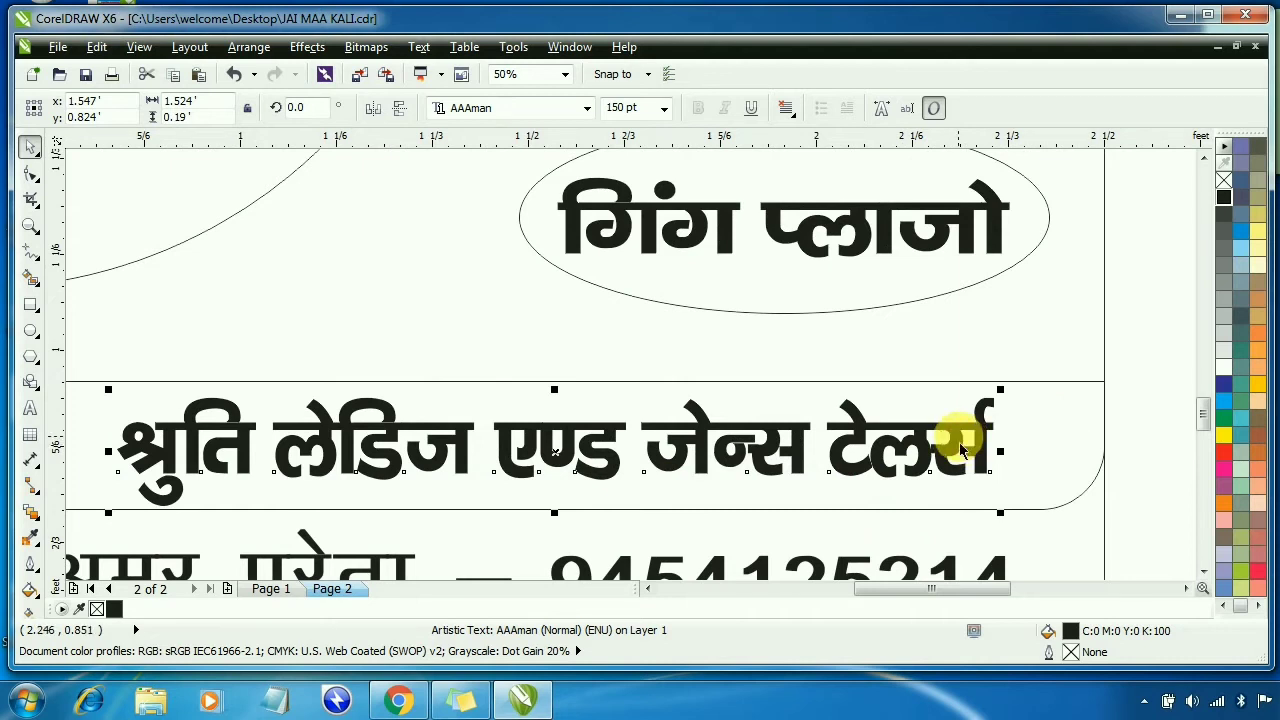
shift+click(1056, 425)
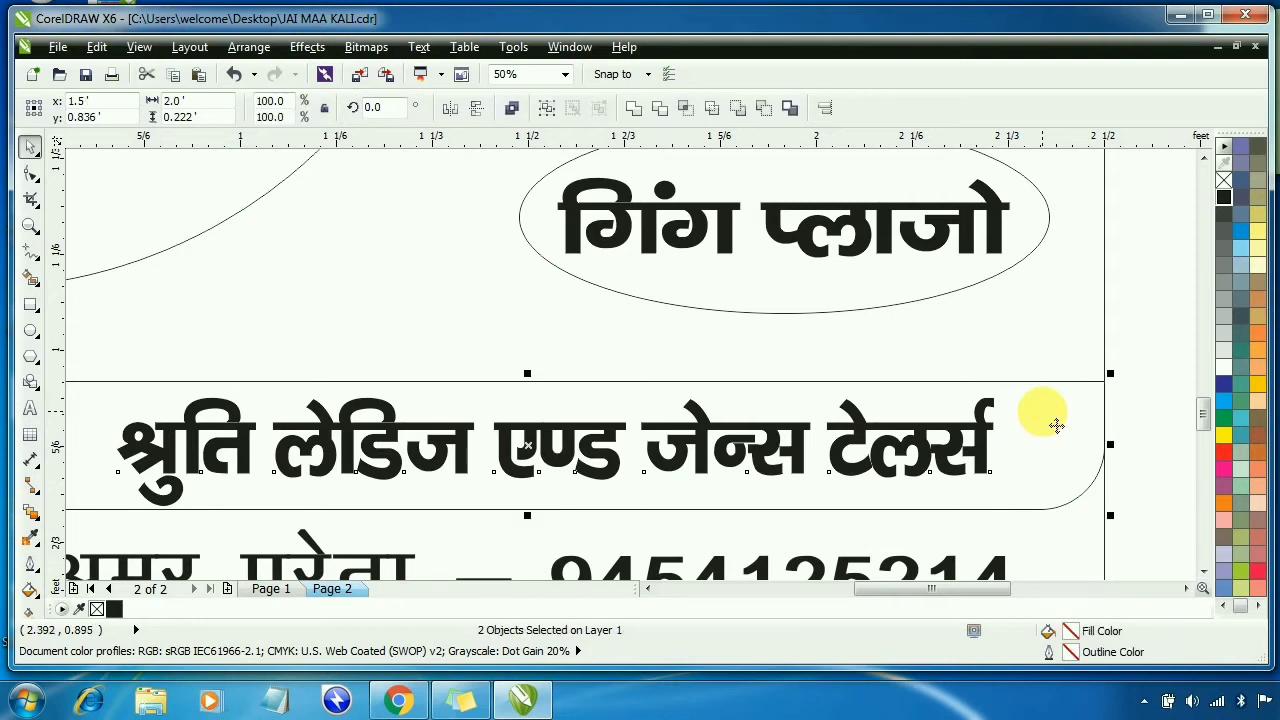
key(c)
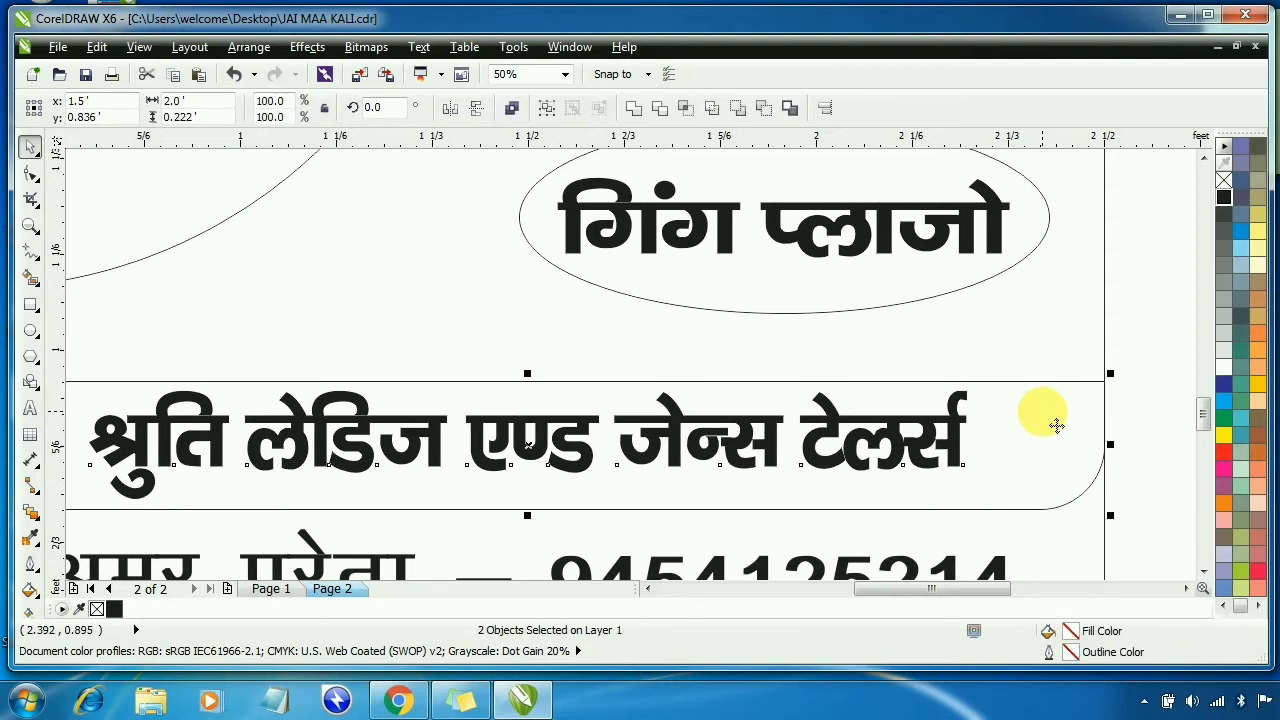
scroll(1056, 425, down, 1)
click(189, 403)
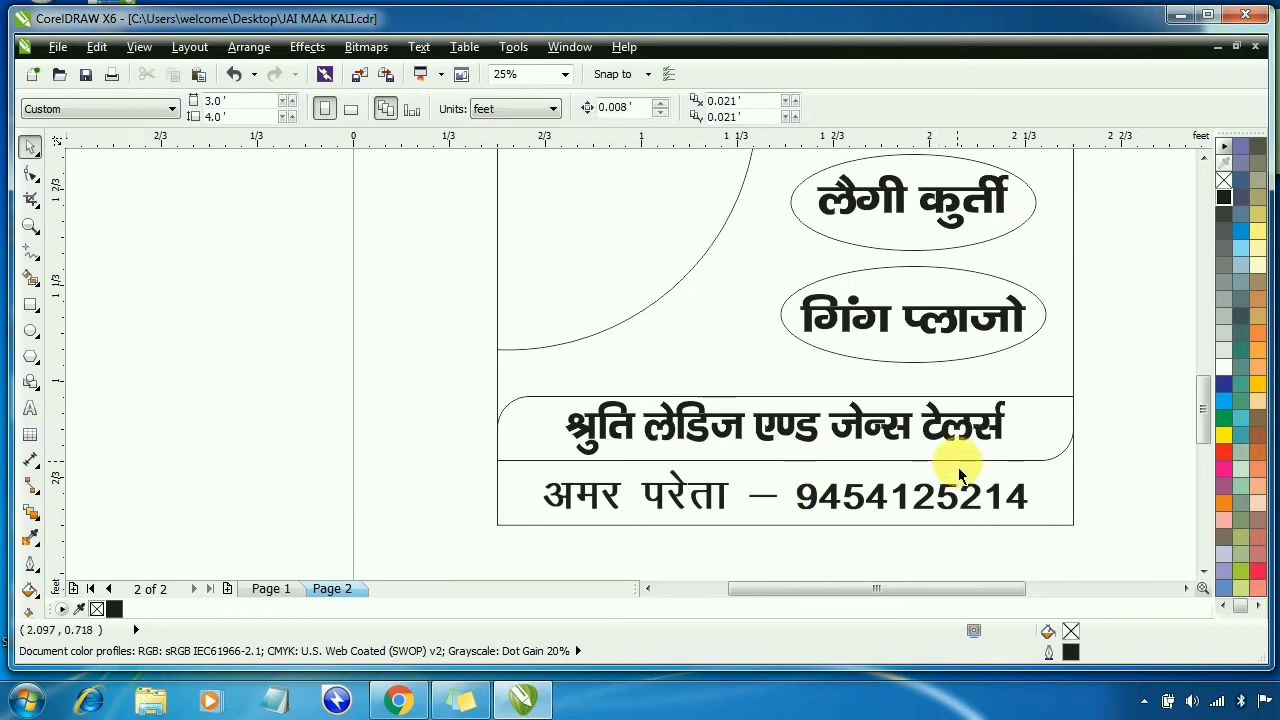
scroll(700, 390, down, 1)
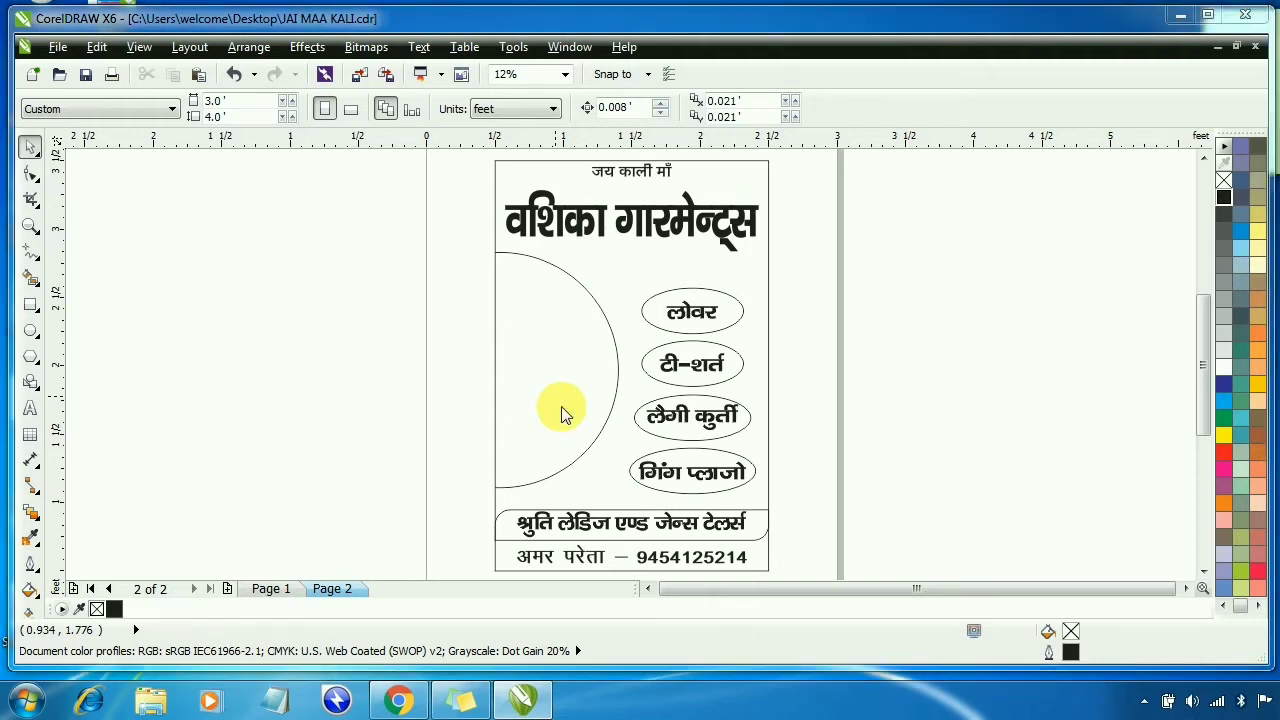
Bring the pictures of the woman in a kurti and the patterned leggings into the semicircle
key(ctrl+i)
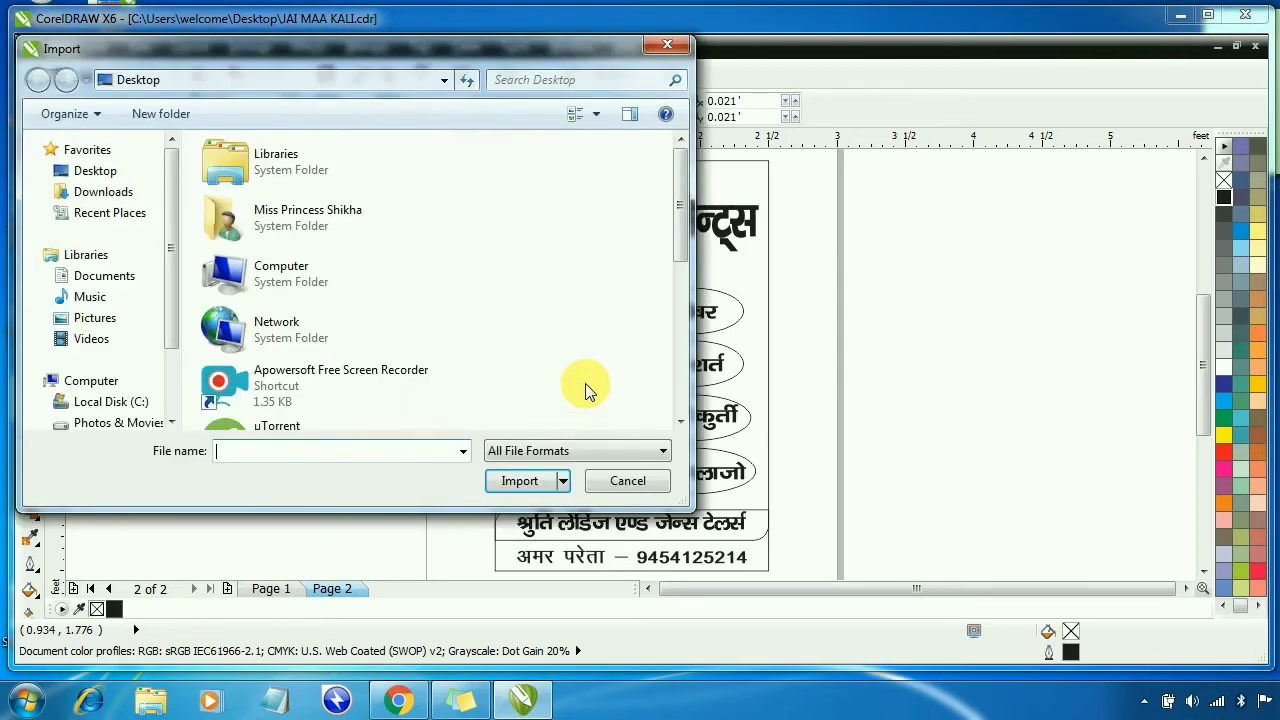
double_click(418, 273)
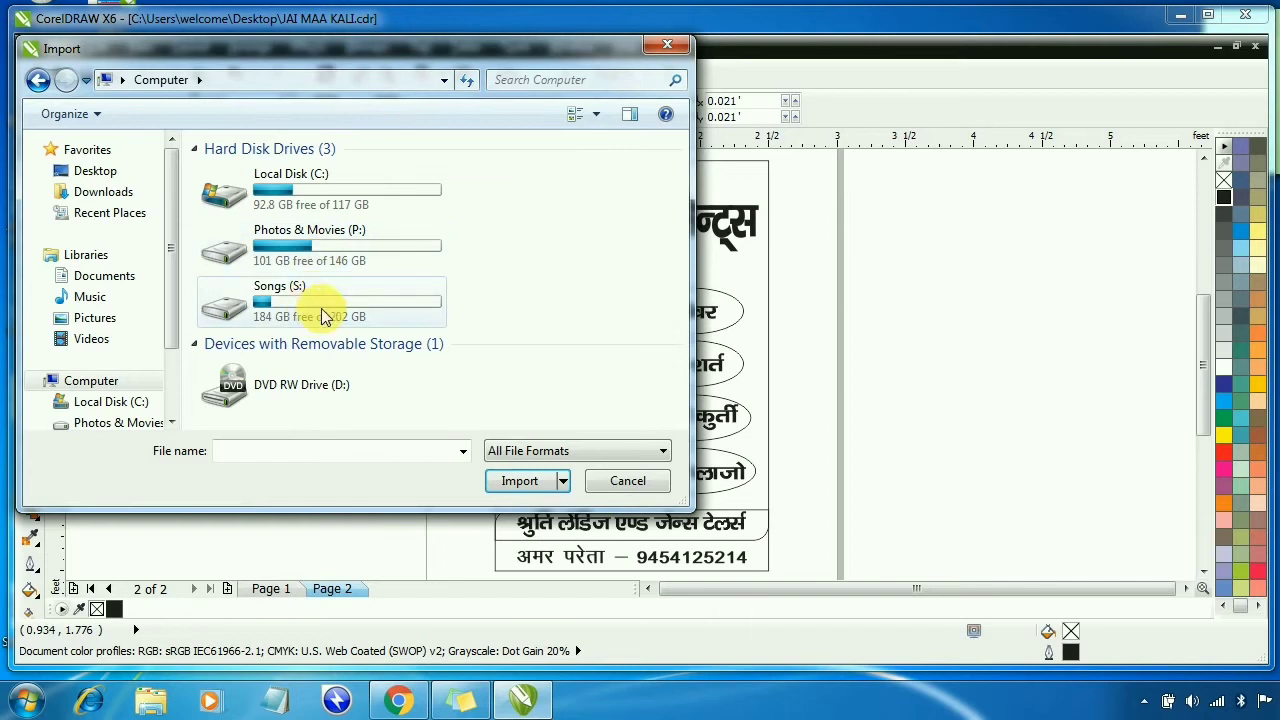
double_click(335, 316)
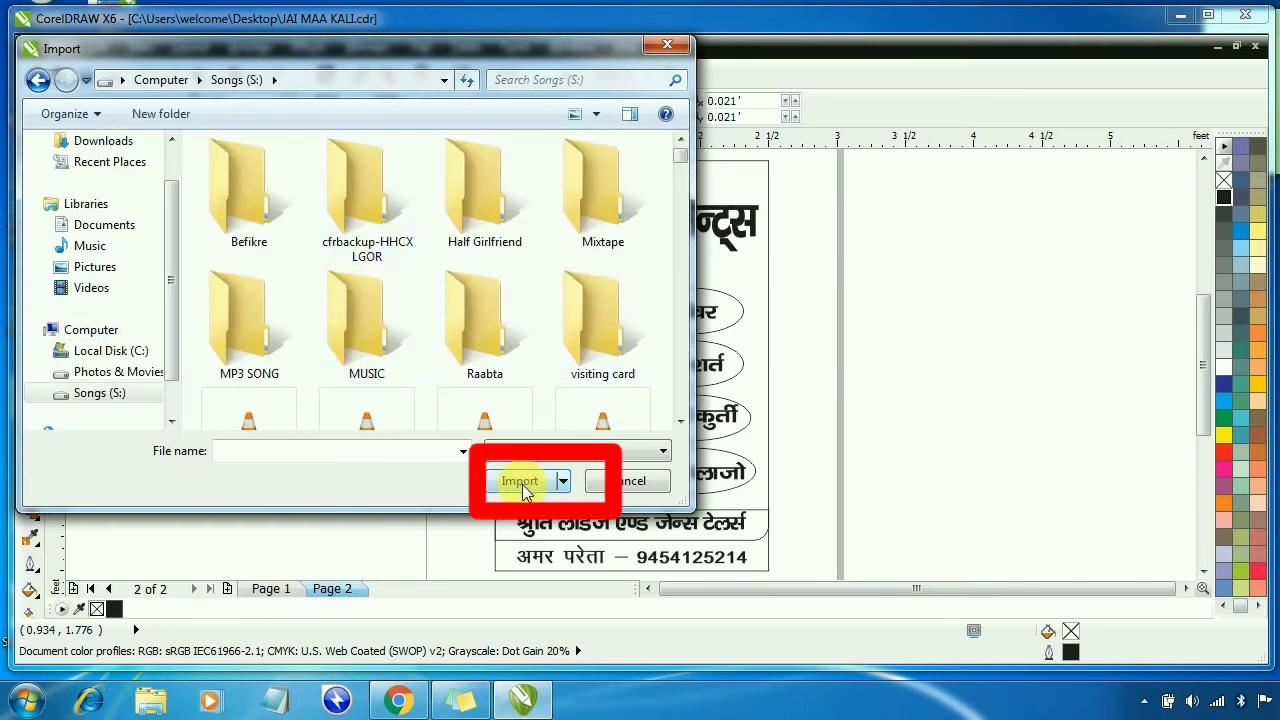
click(630, 478)
click(562, 382)
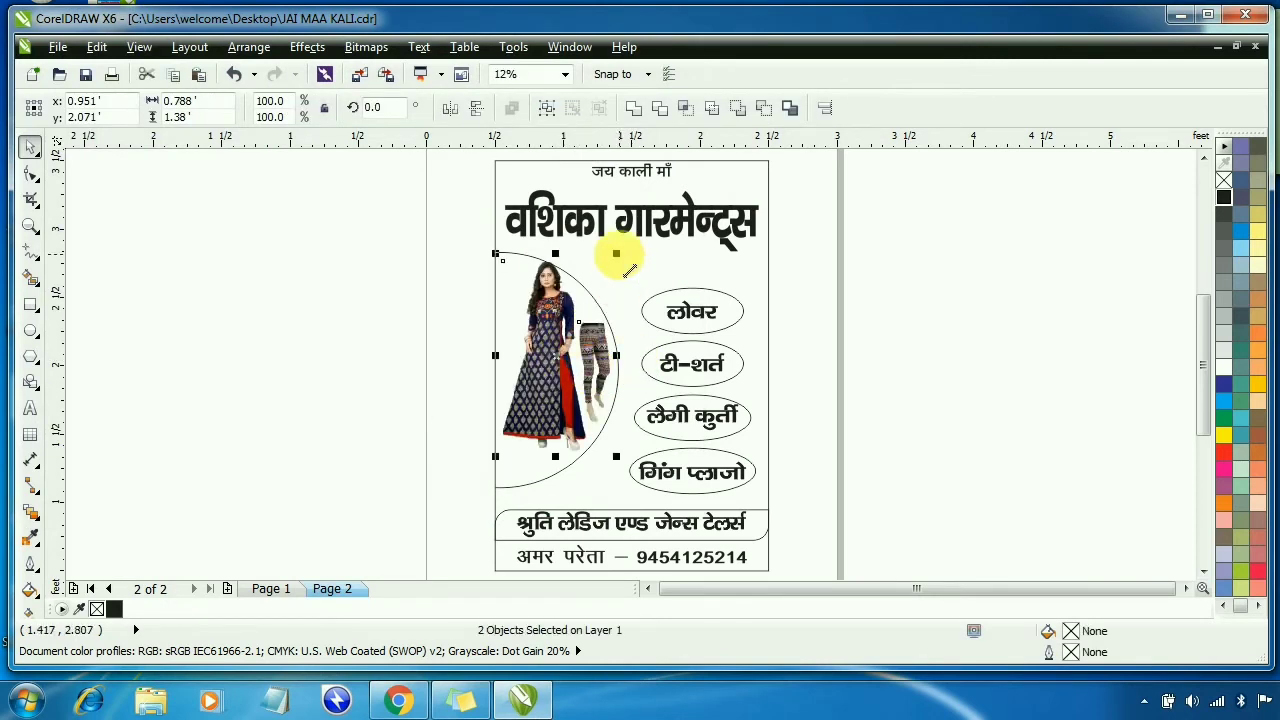
Scale the two clothing pictures proportionally to about 0.74 by 1.29 feet so they fit inside the semicircle
drag(615, 253, 605, 273)
drag(494, 265, 488, 257)
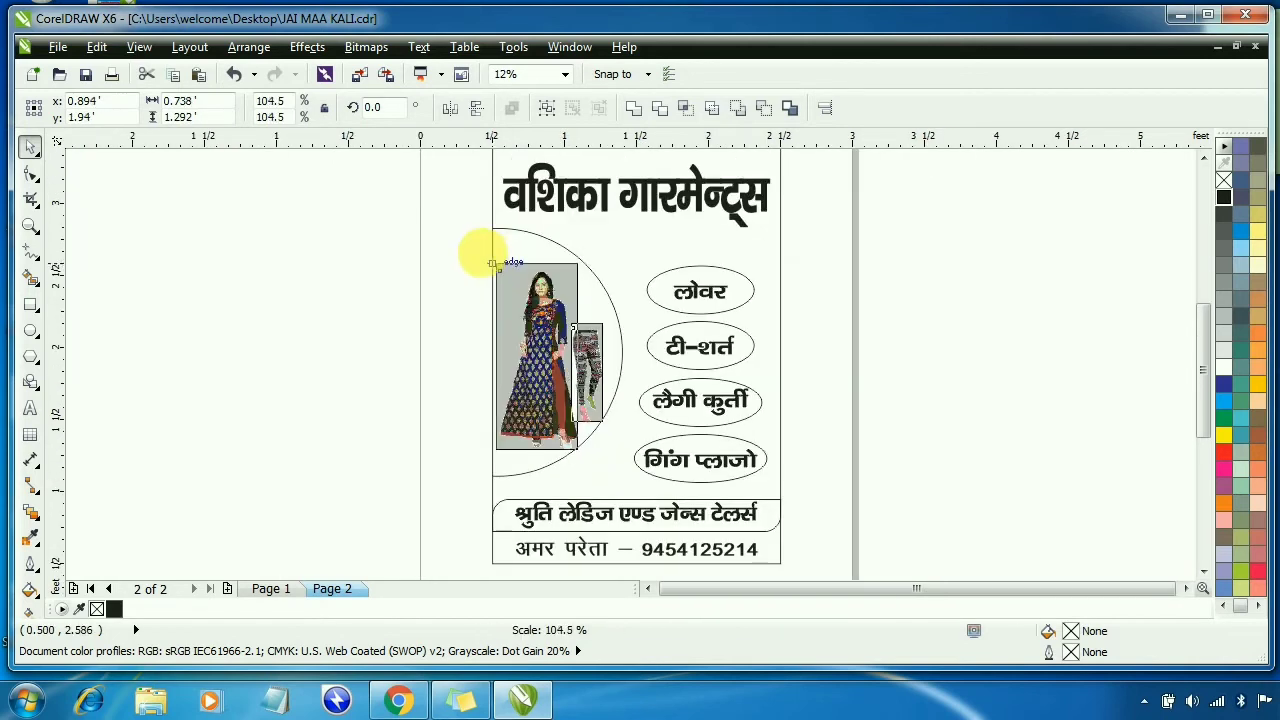
click(428, 332)
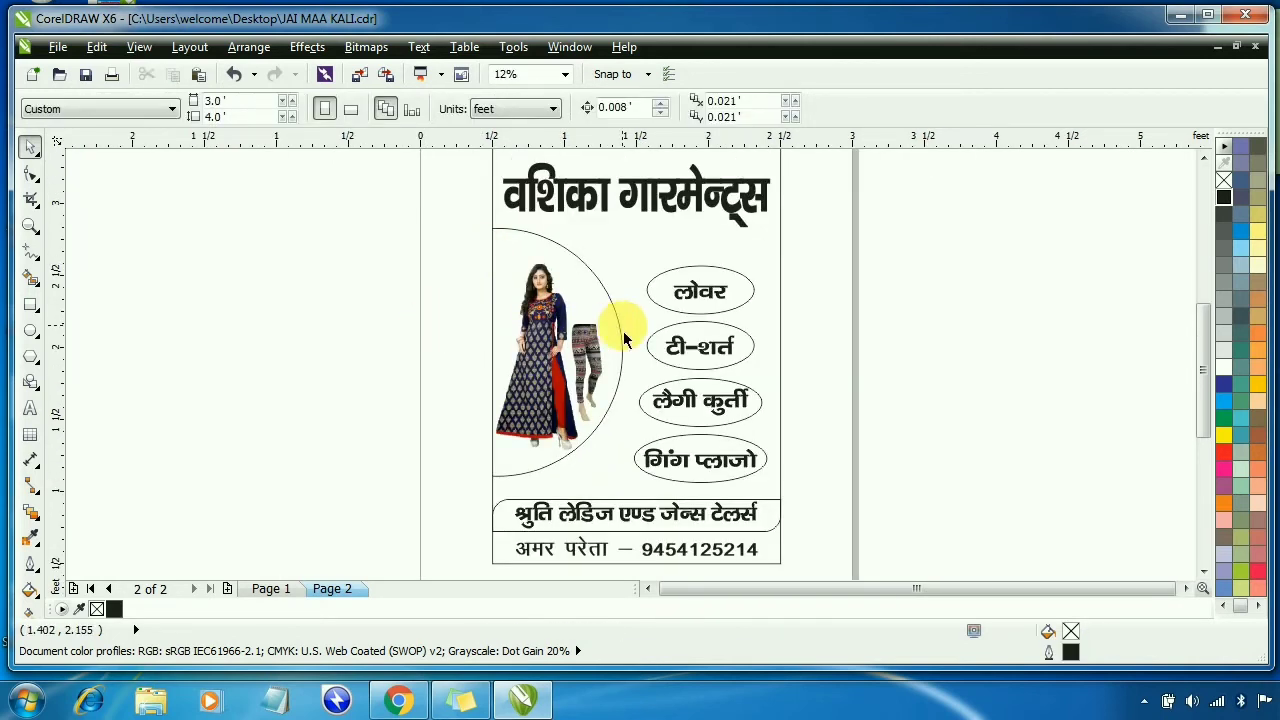
Bring in the orange and pink floral background, put it in front, and shift it partly off the banner
scroll(713, 339, down, 1)
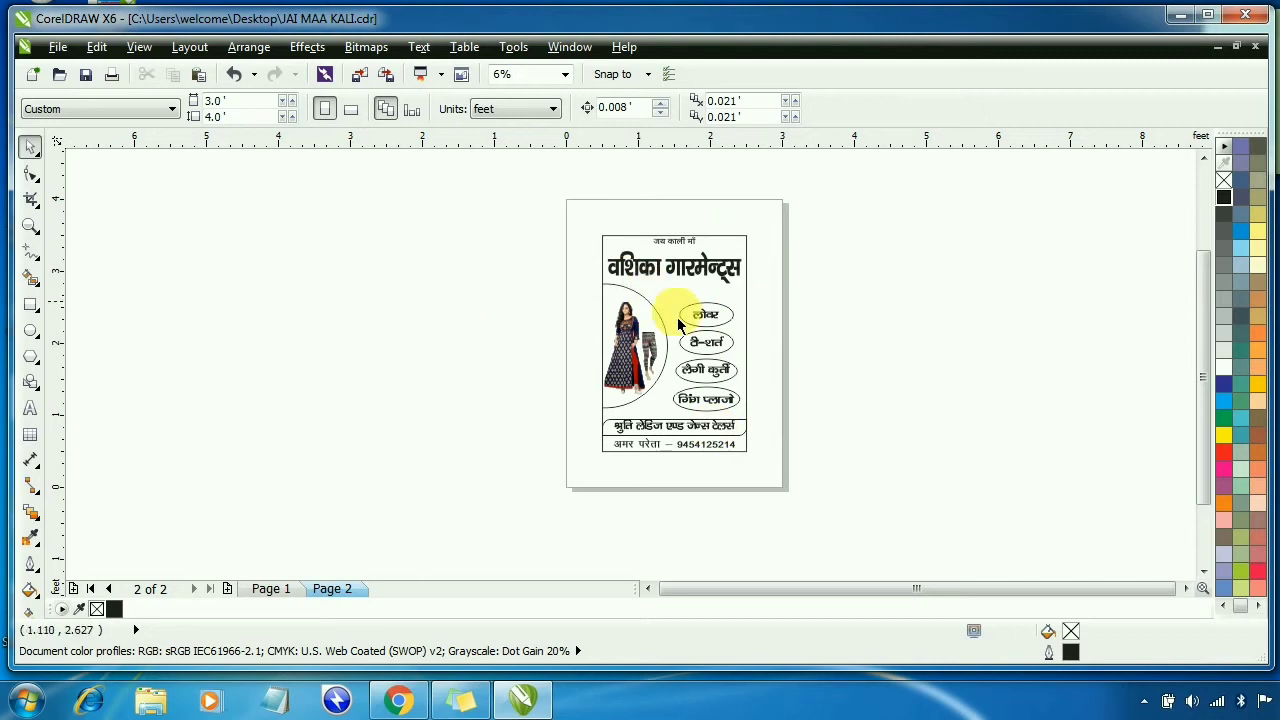
scroll(679, 325, up, 1)
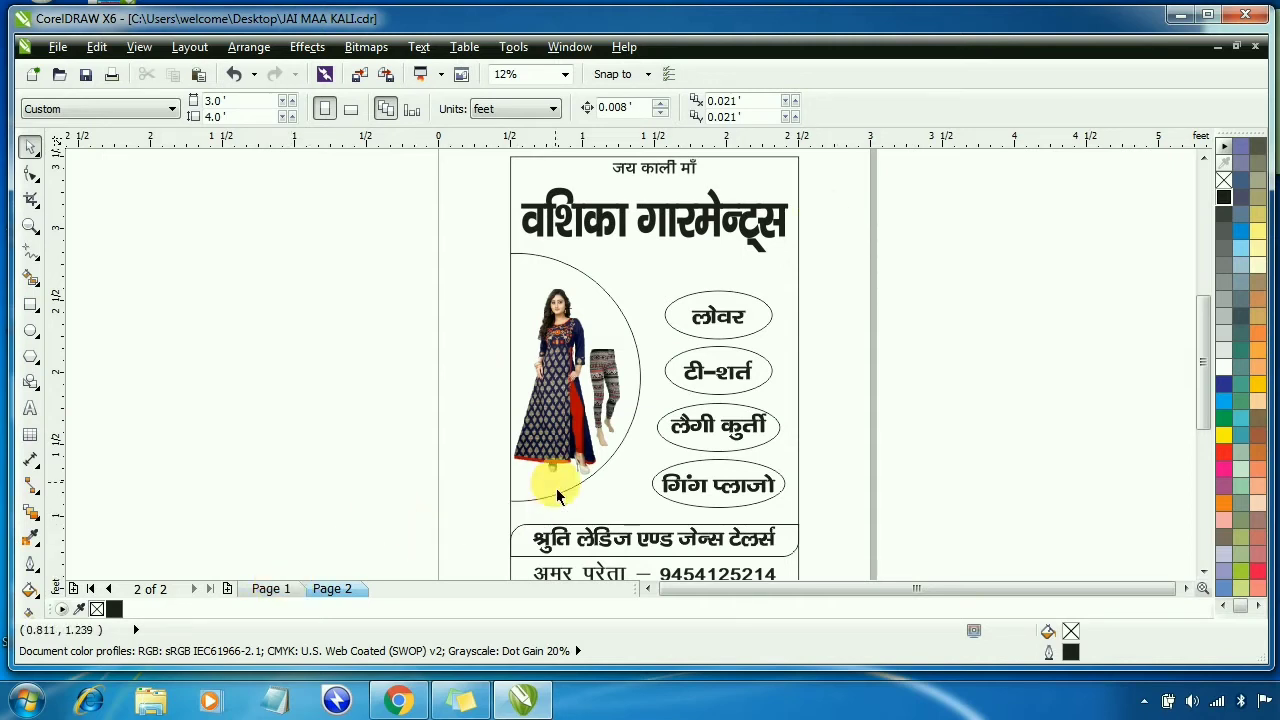
key(ctrl+i)
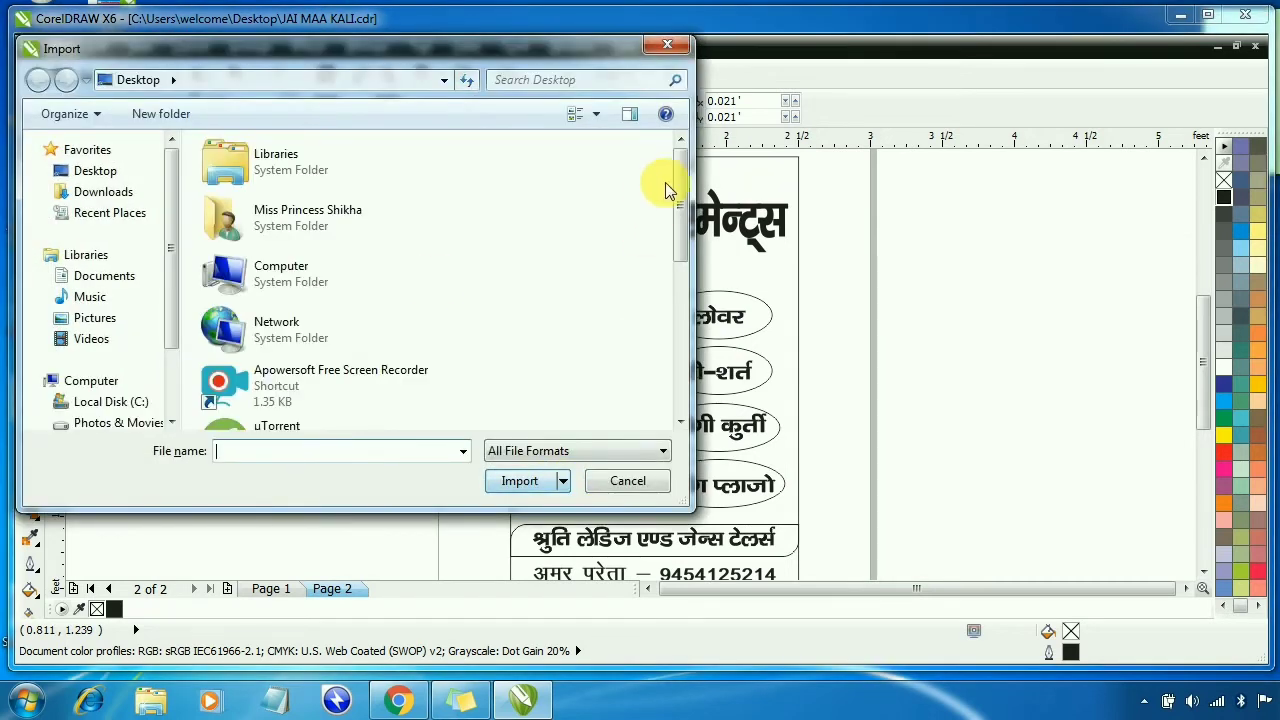
double_click(277, 300)
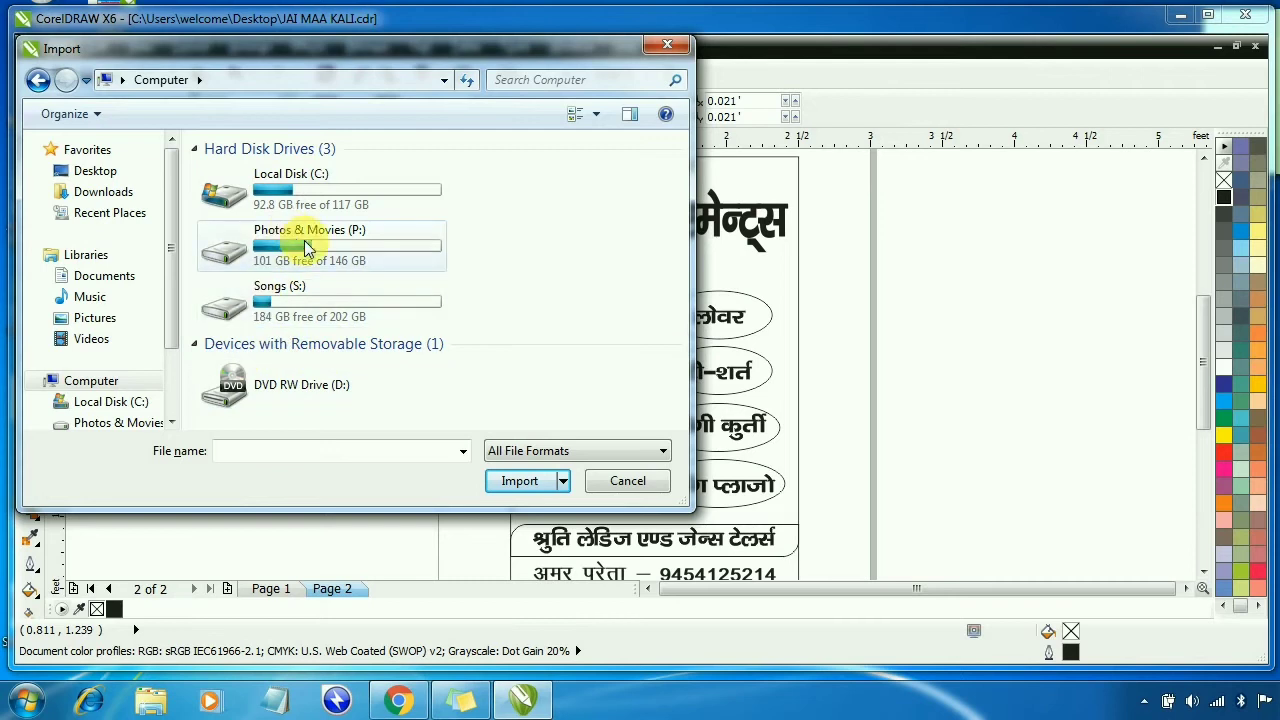
click(600, 486)
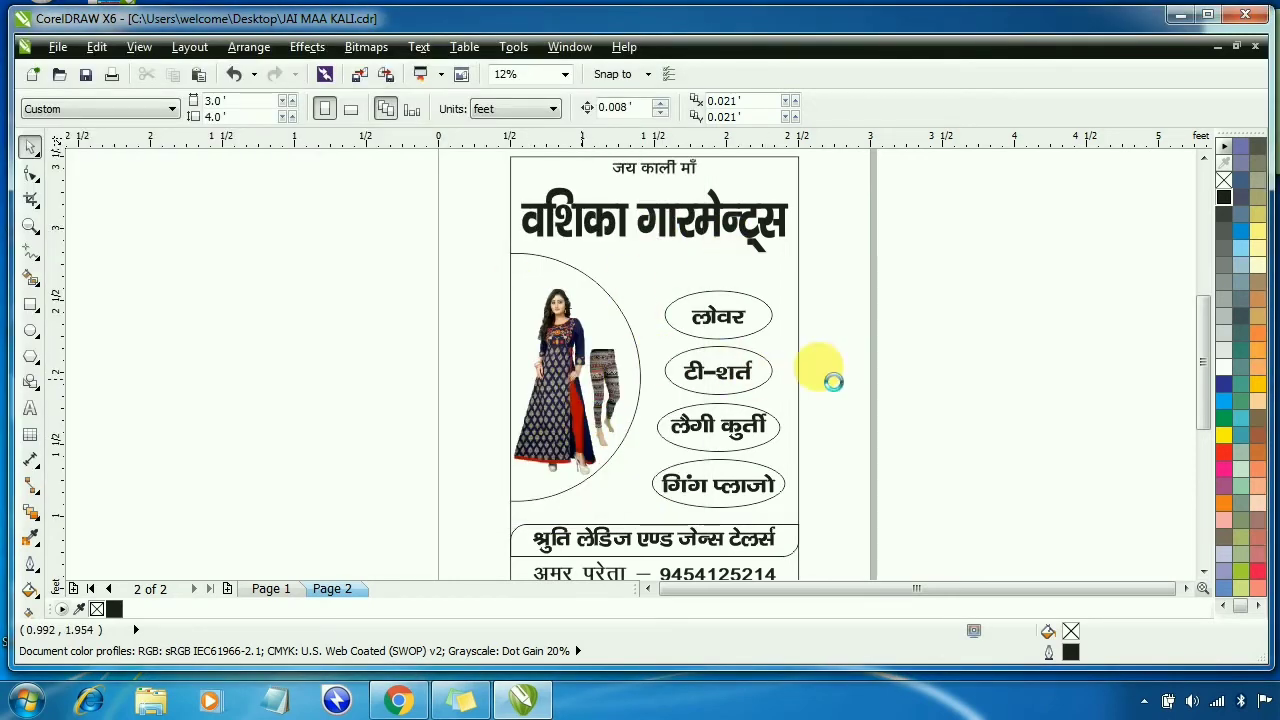
click(780, 362)
key(ctrl+Home)
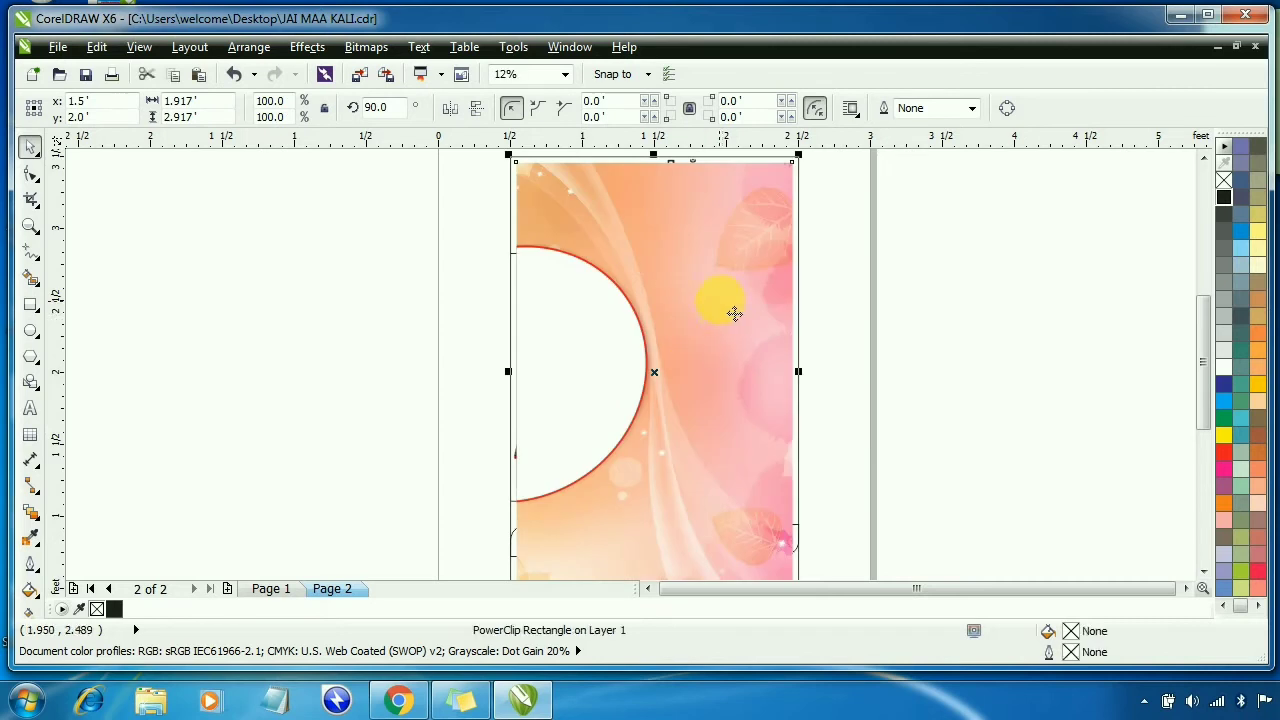
drag(638, 236, 684, 256)
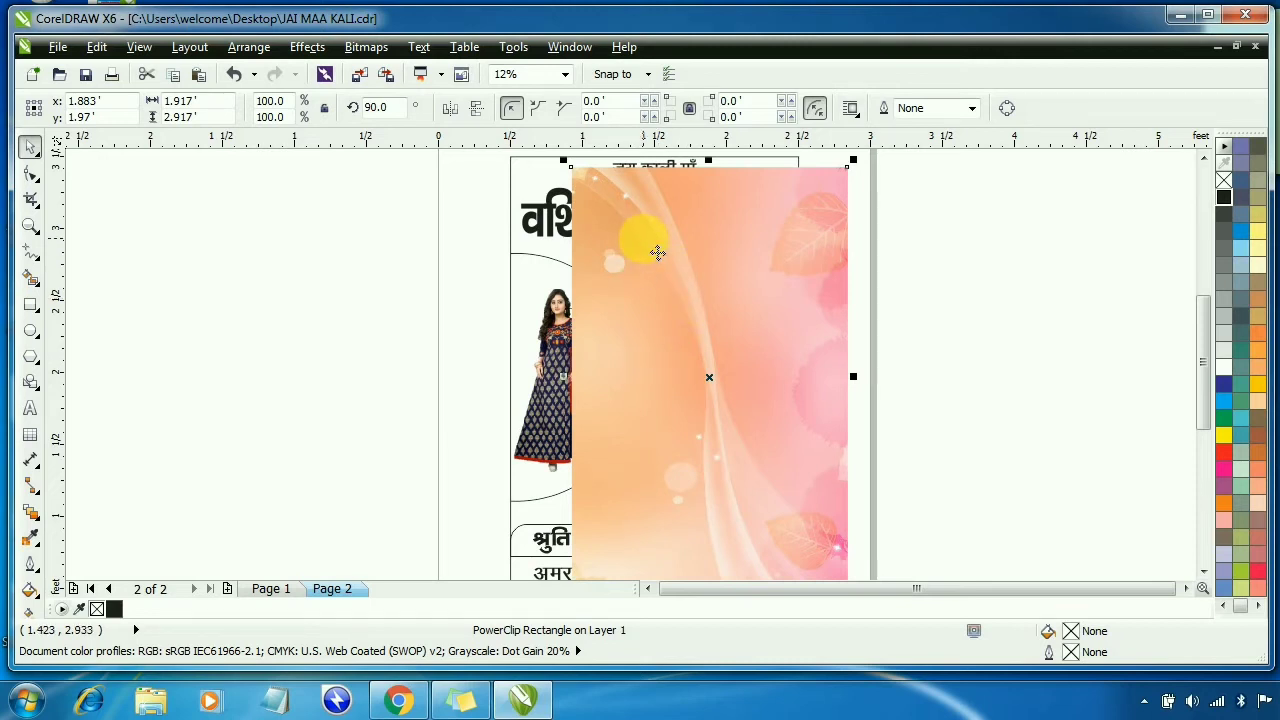
PowerClip the floral background inside the banner's outer rectangle
click(310, 50)
mouse_move(397, 338)
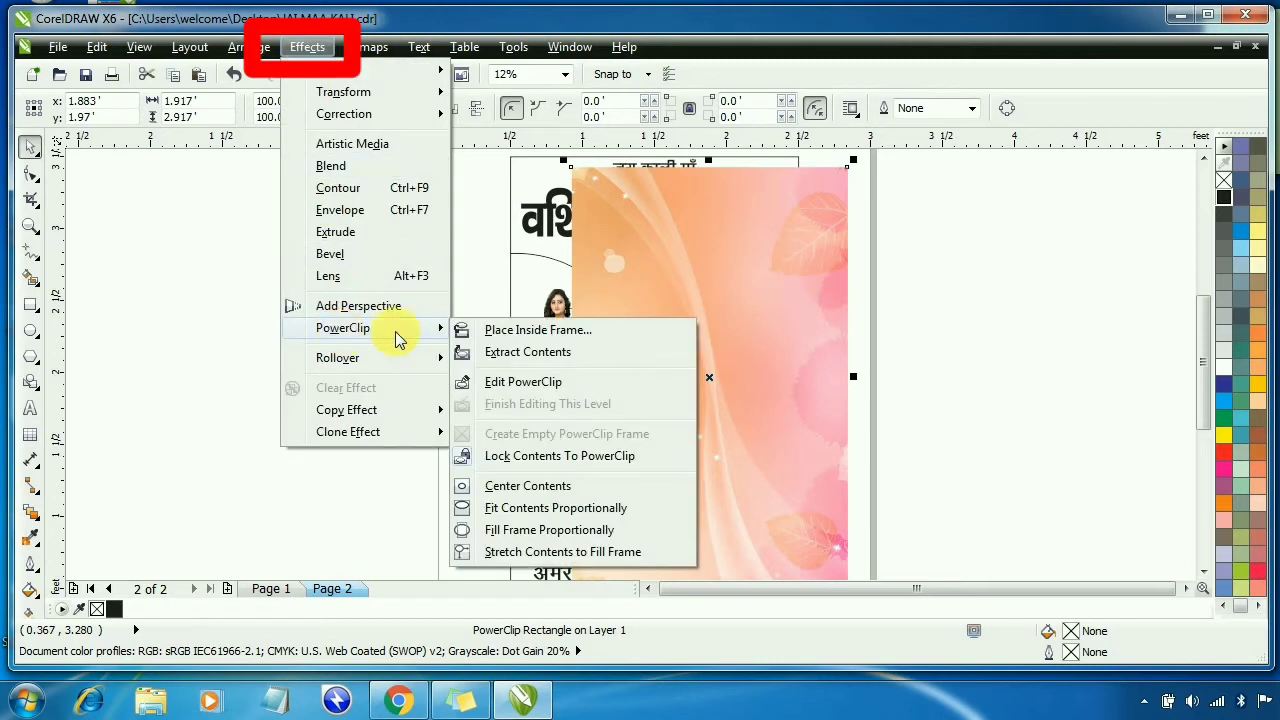
click(540, 331)
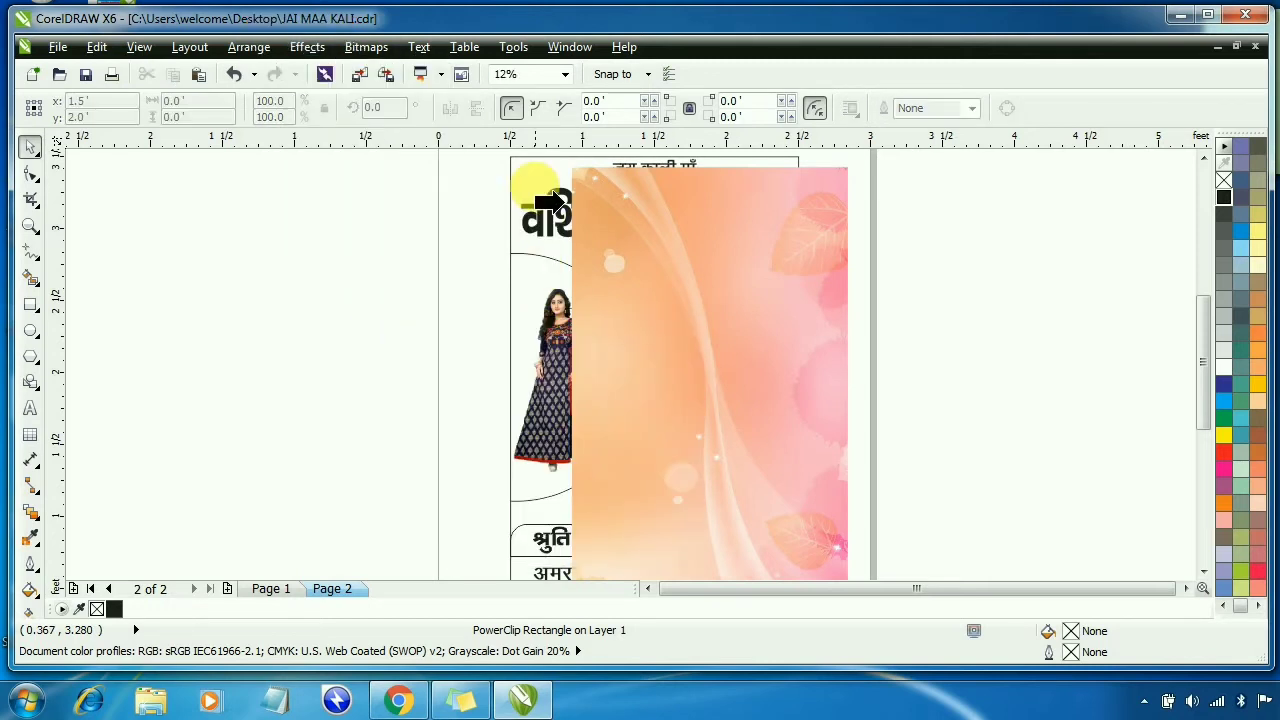
click(543, 165)
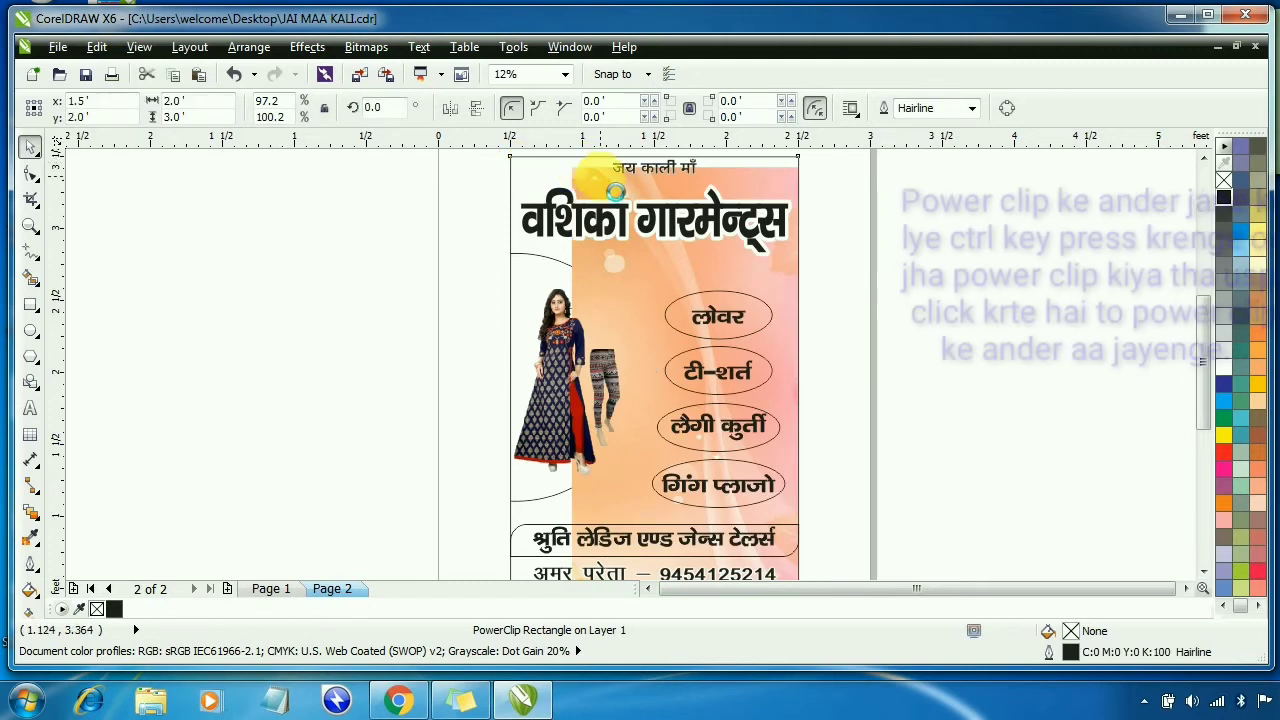
Edit the banner's PowerClip contents, stretching the floral background to about 2.04 by 3 feet to cover the frame
ctrl+click(583, 185)
drag(563, 177, 529, 232)
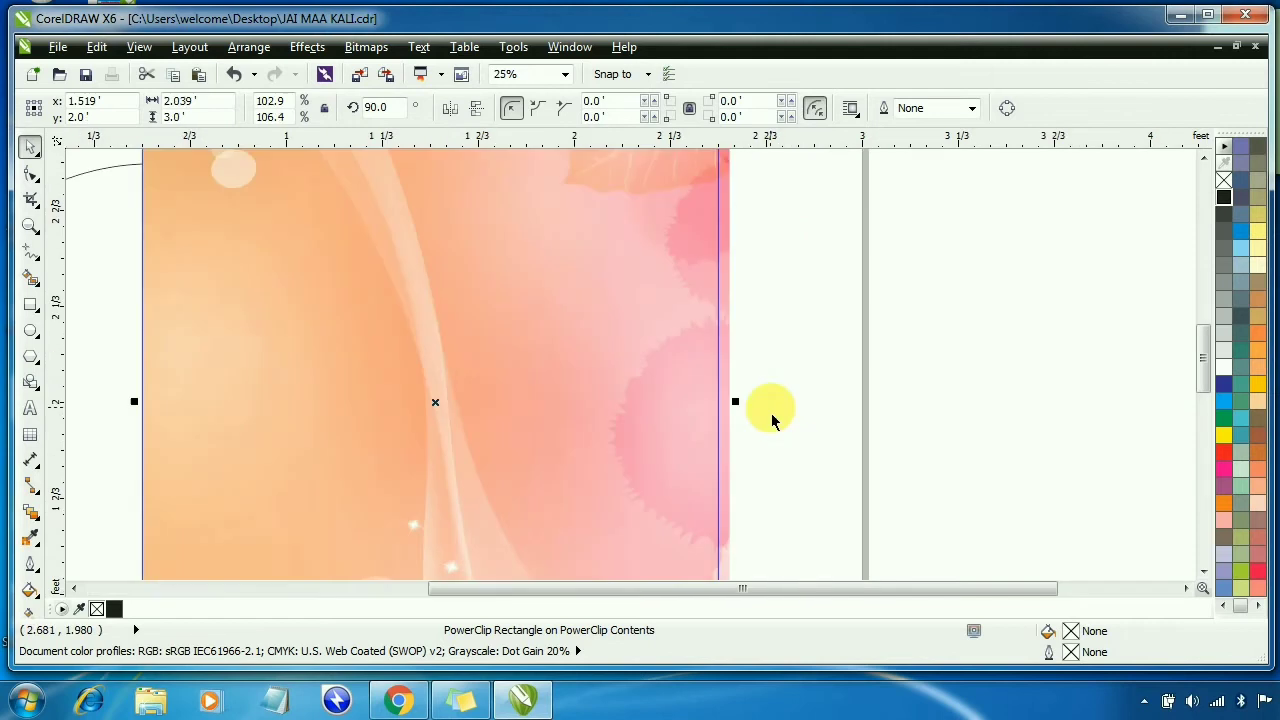
ctrl+click(771, 414)
scroll(726, 437, down, 1)
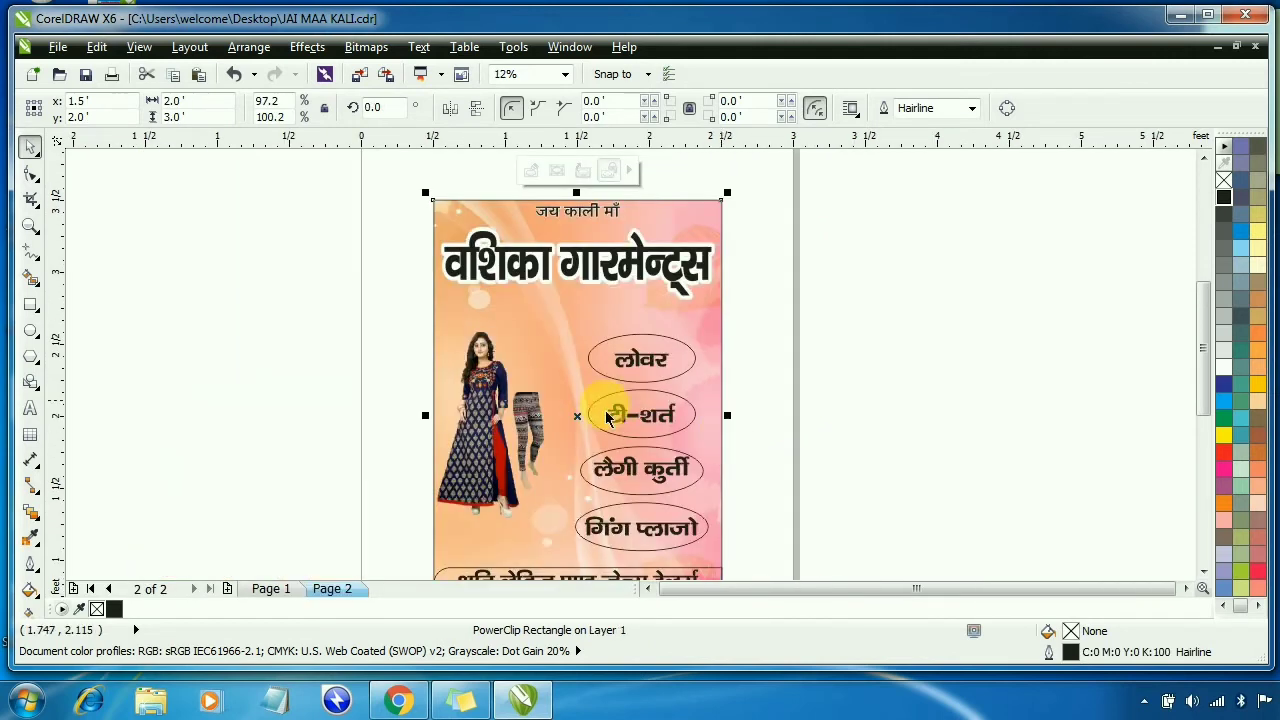
Enter the banner's PowerClip contents and bring the large circle in front of the floral background
ctrl+click(556, 372)
drag(284, 257, 667, 541)
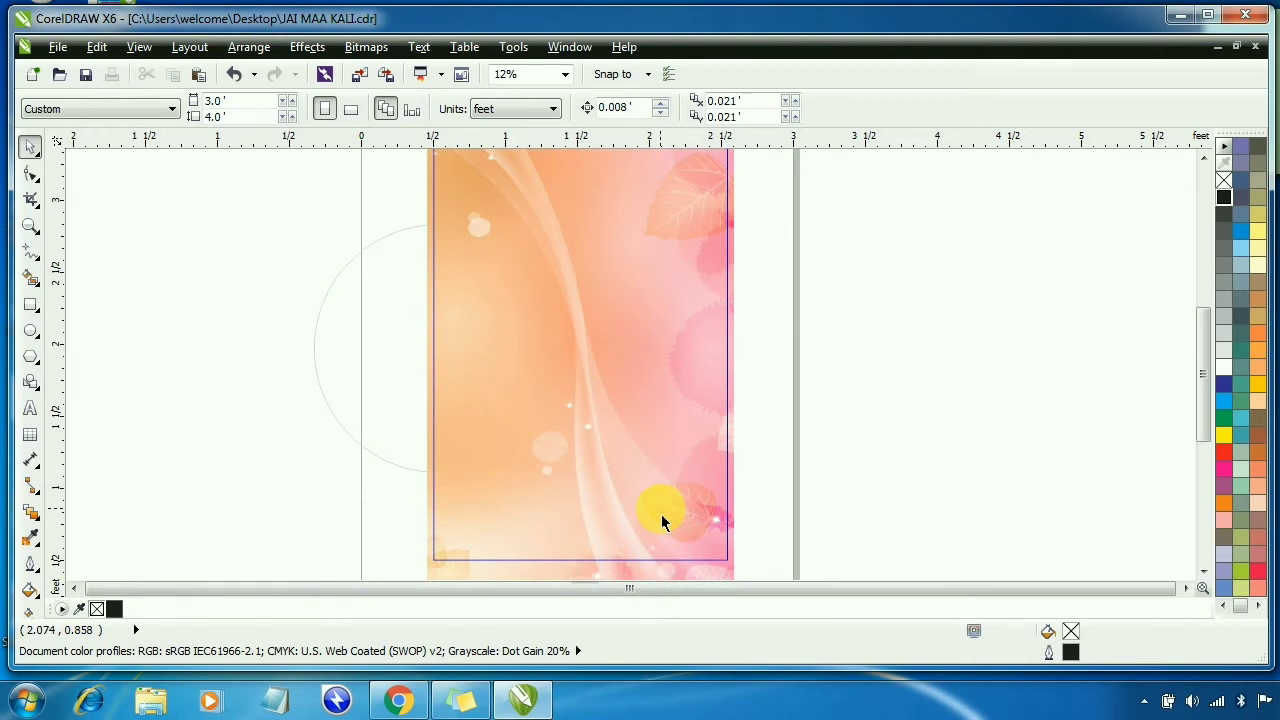
ctrl+click(862, 300)
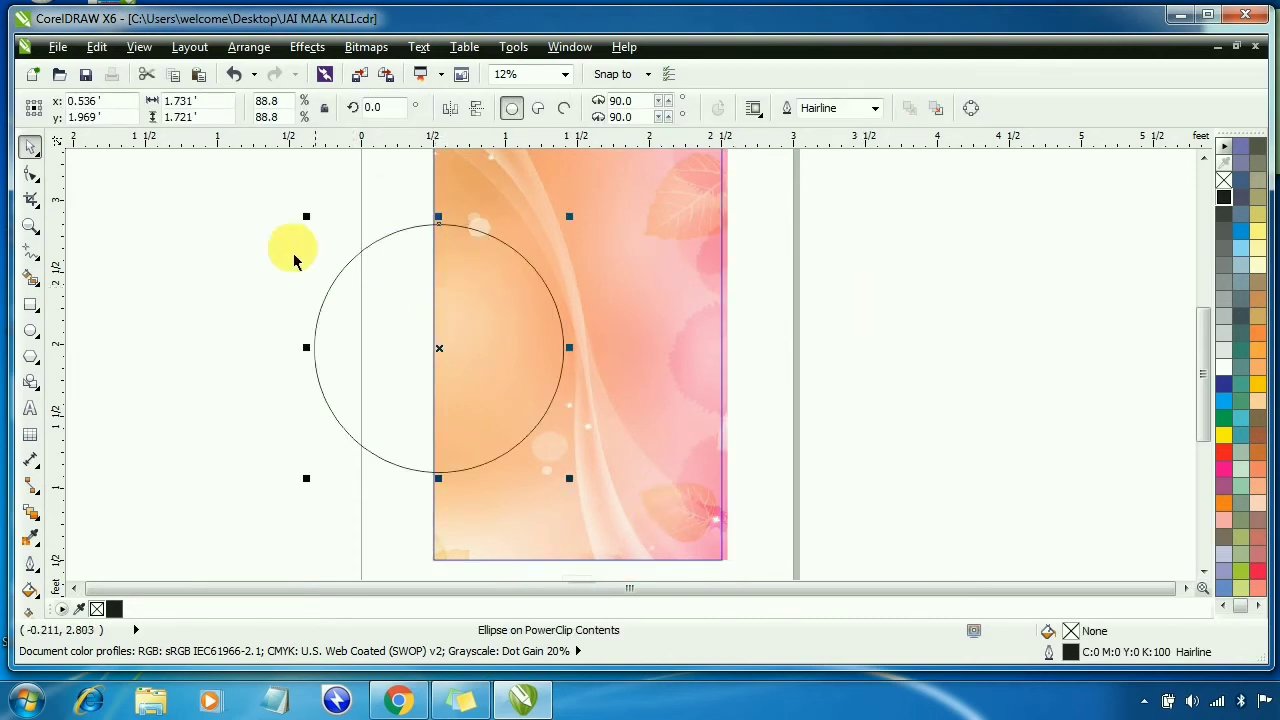
ctrl+click(257, 271)
click(548, 292)
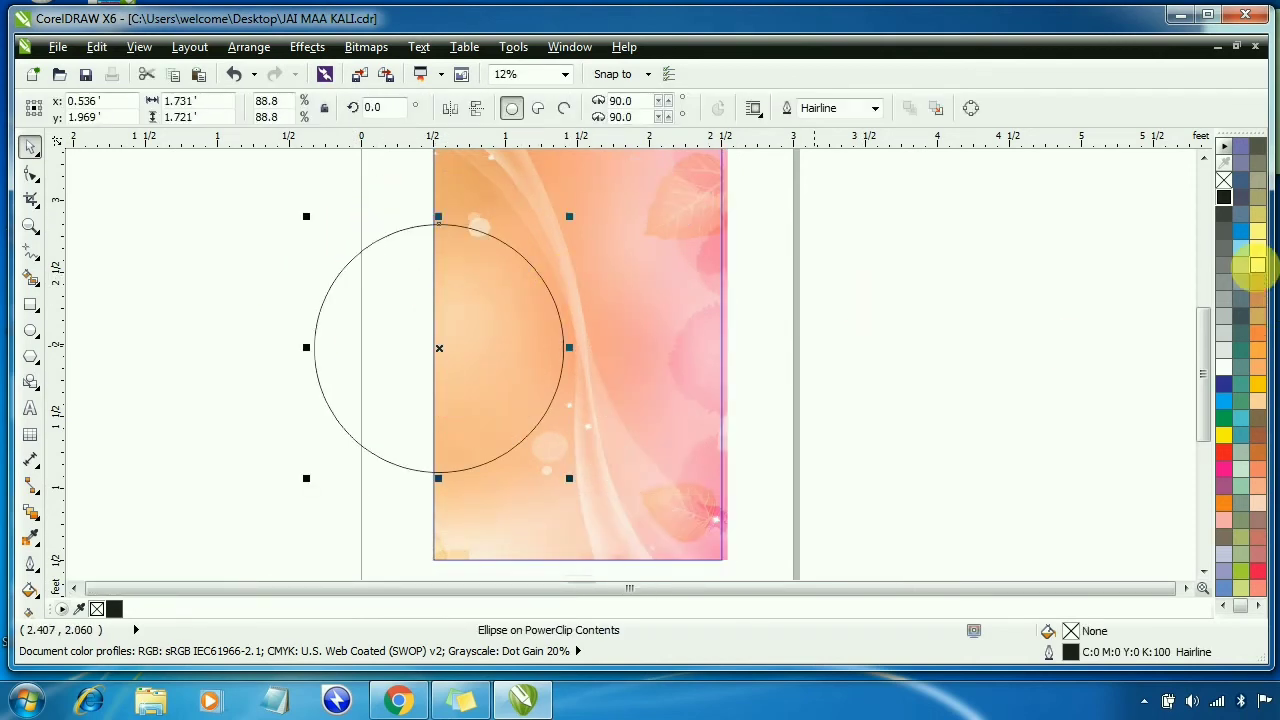
Fill the large circle with pale yellow (C:0 M:0 Y:20 K:0) and colour its outline red (C:0 M:100 Y:100 K:0)
click(1258, 268)
right_click(1224, 180)
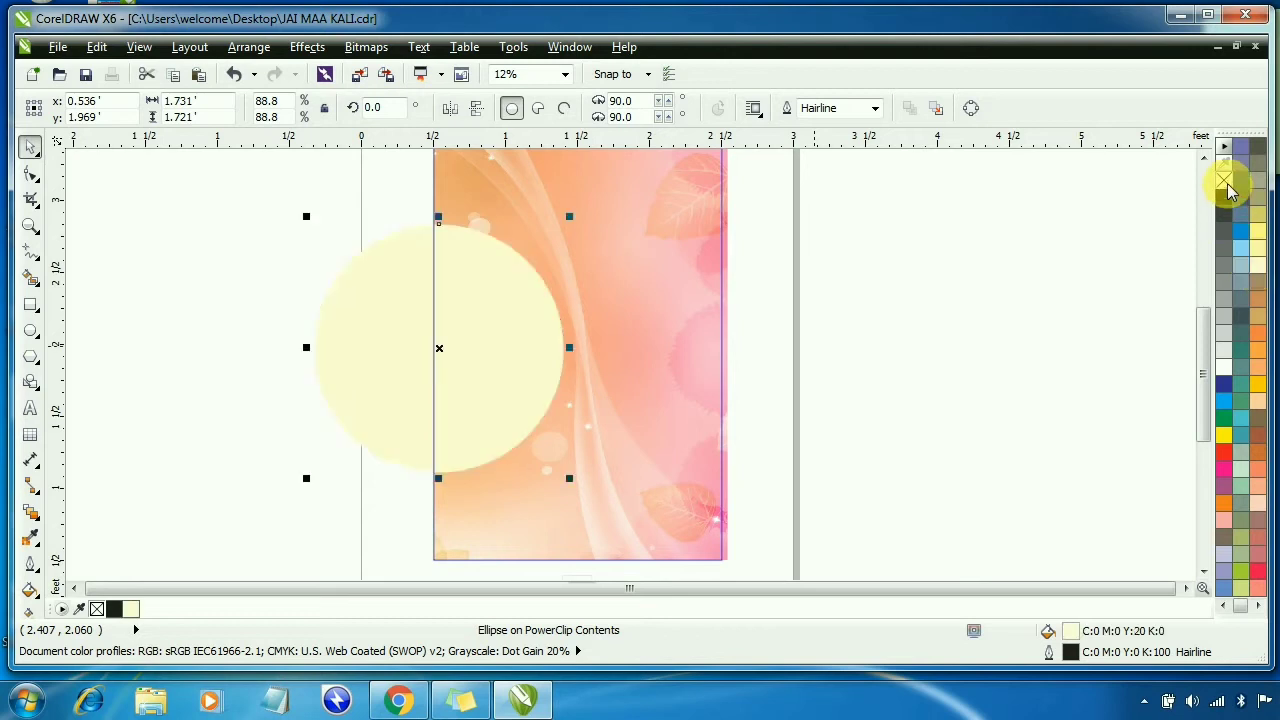
right_click(1224, 451)
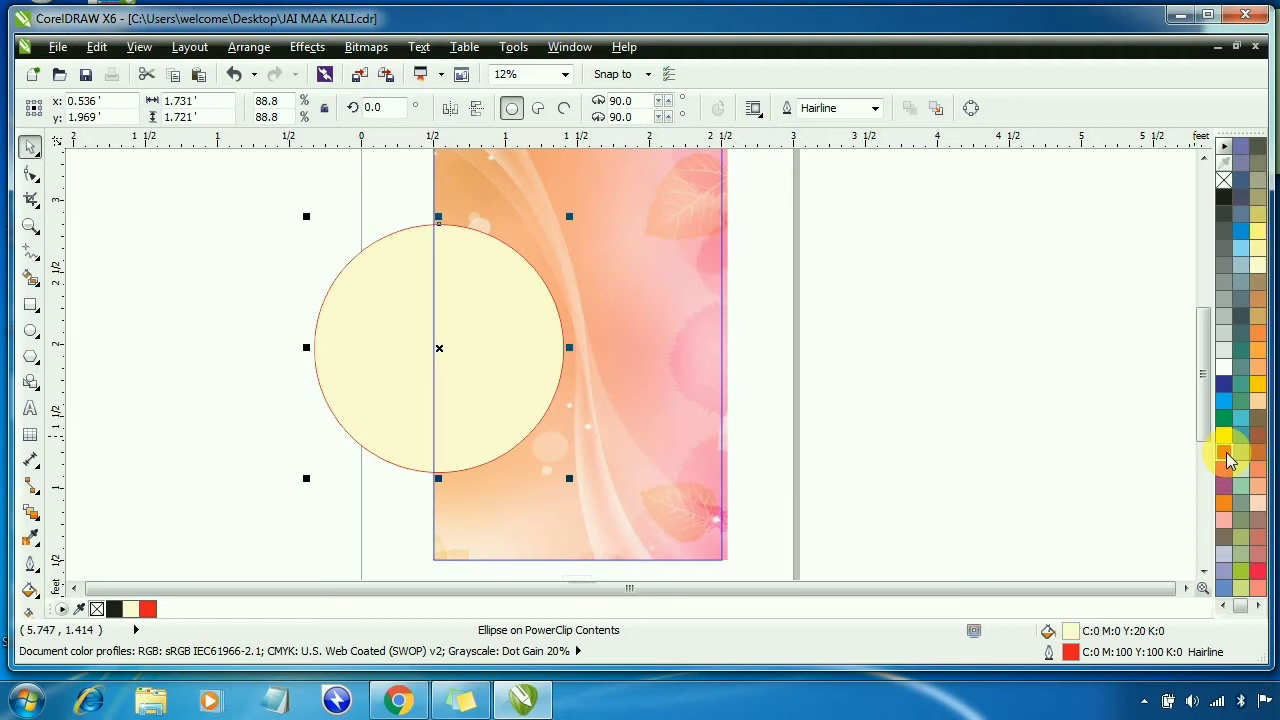
Set the circle's outline to 16 pt with round corners and line caps, placed behind the fill and scaled with the image
key(F12)
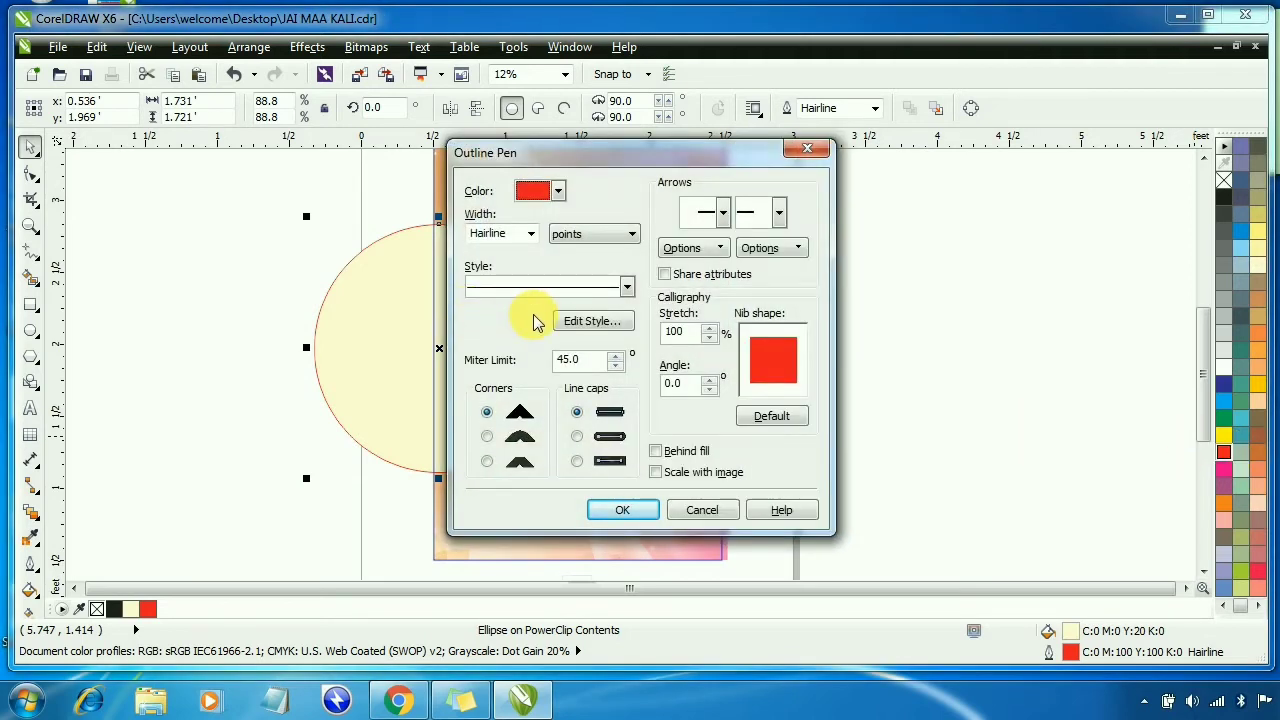
click(530, 236)
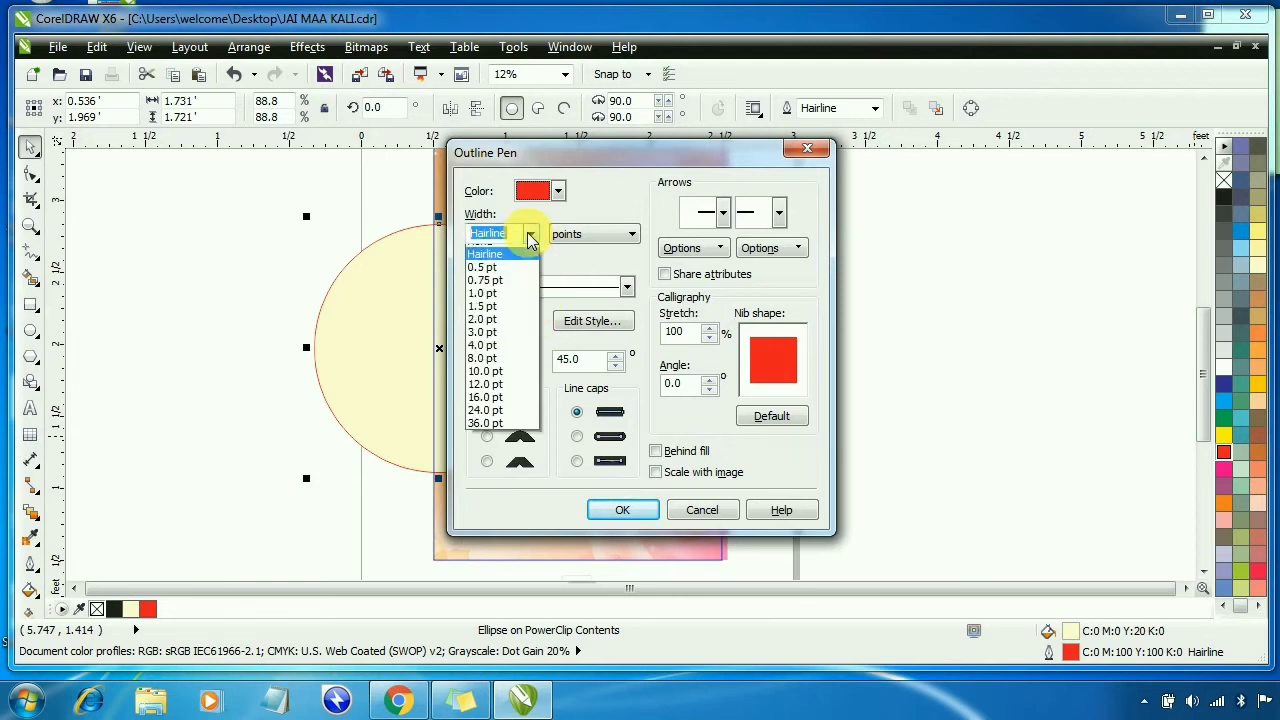
click(492, 382)
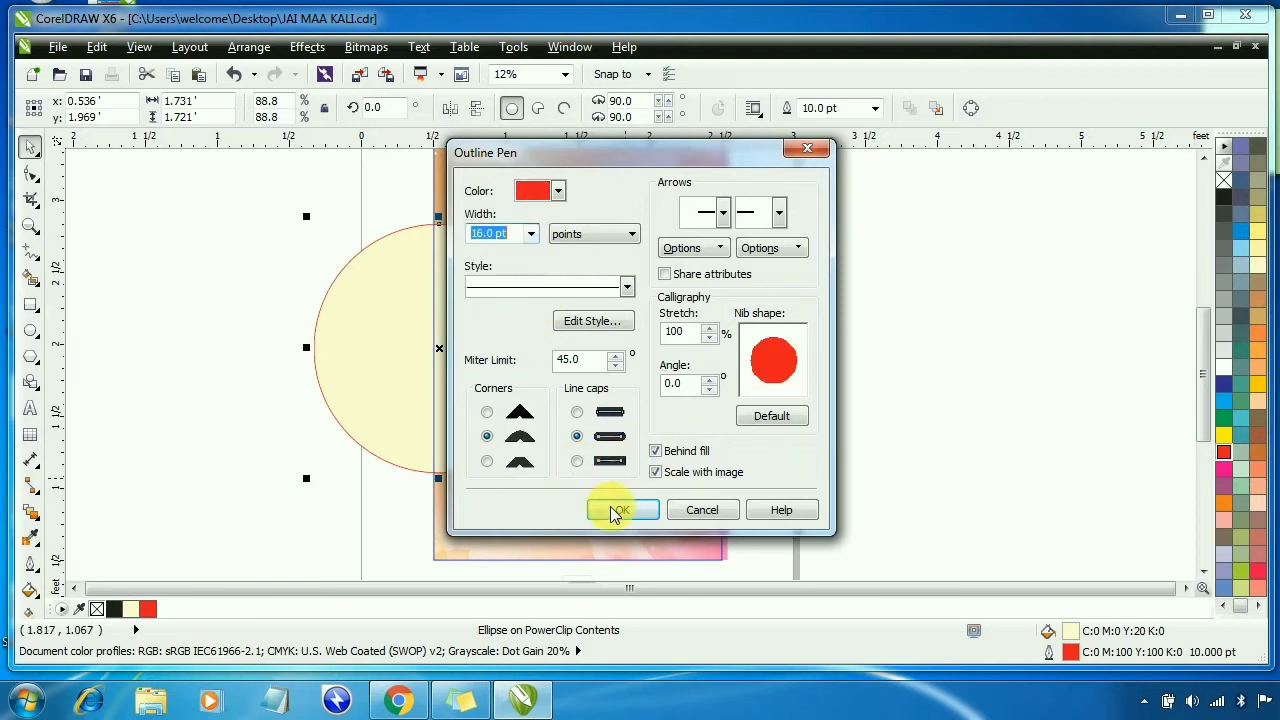
click(612, 509)
Thicken the circle's red outline to 24 pt and finish editing the PowerClip contents
key(F12)
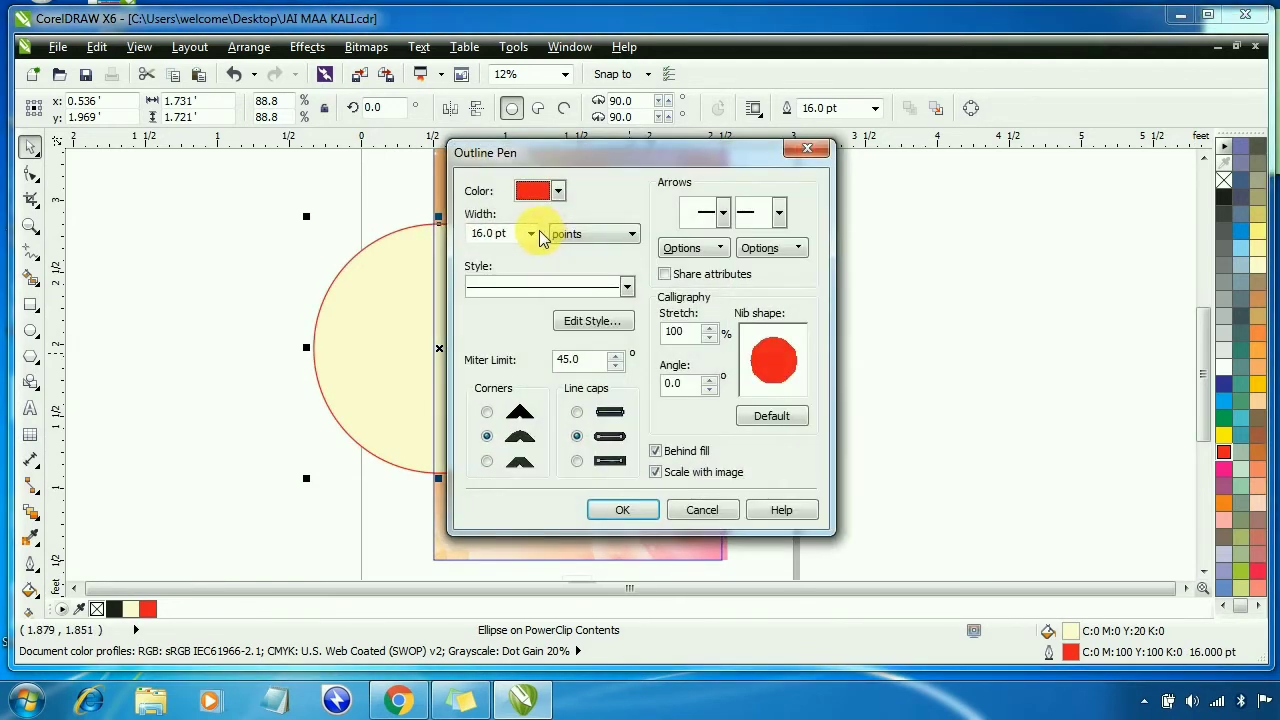
click(530, 233)
click(505, 421)
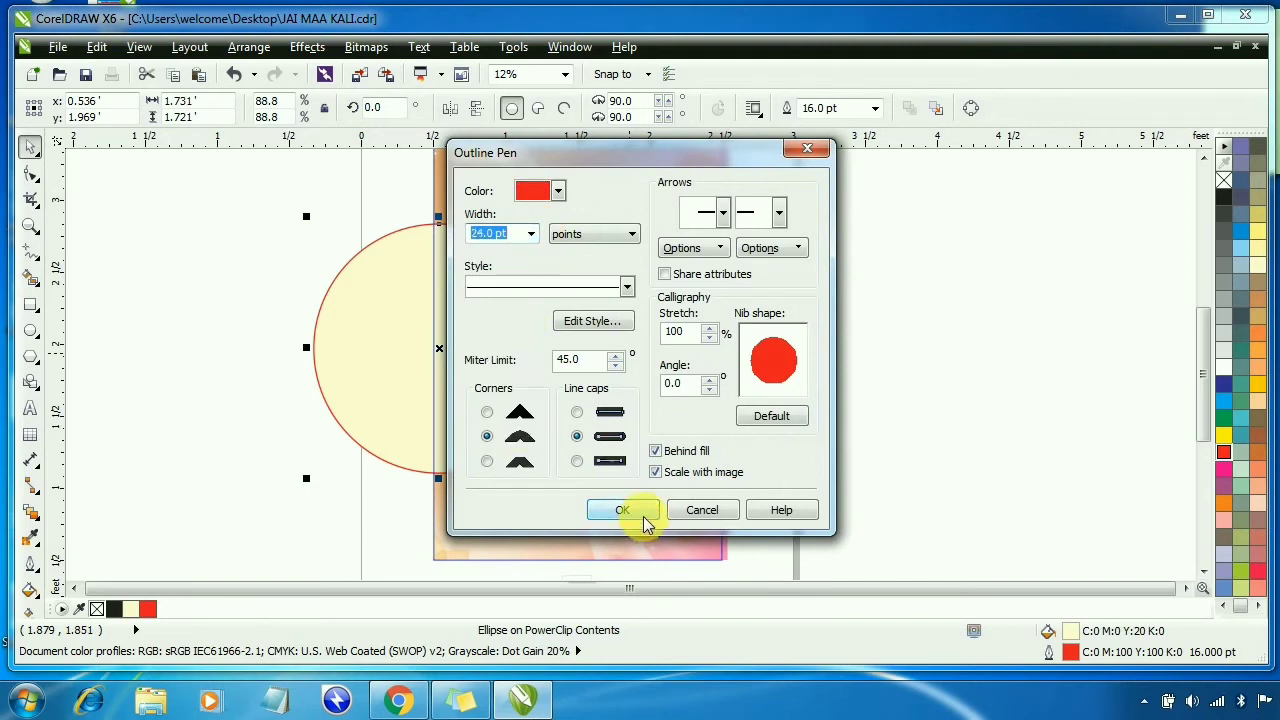
click(644, 518)
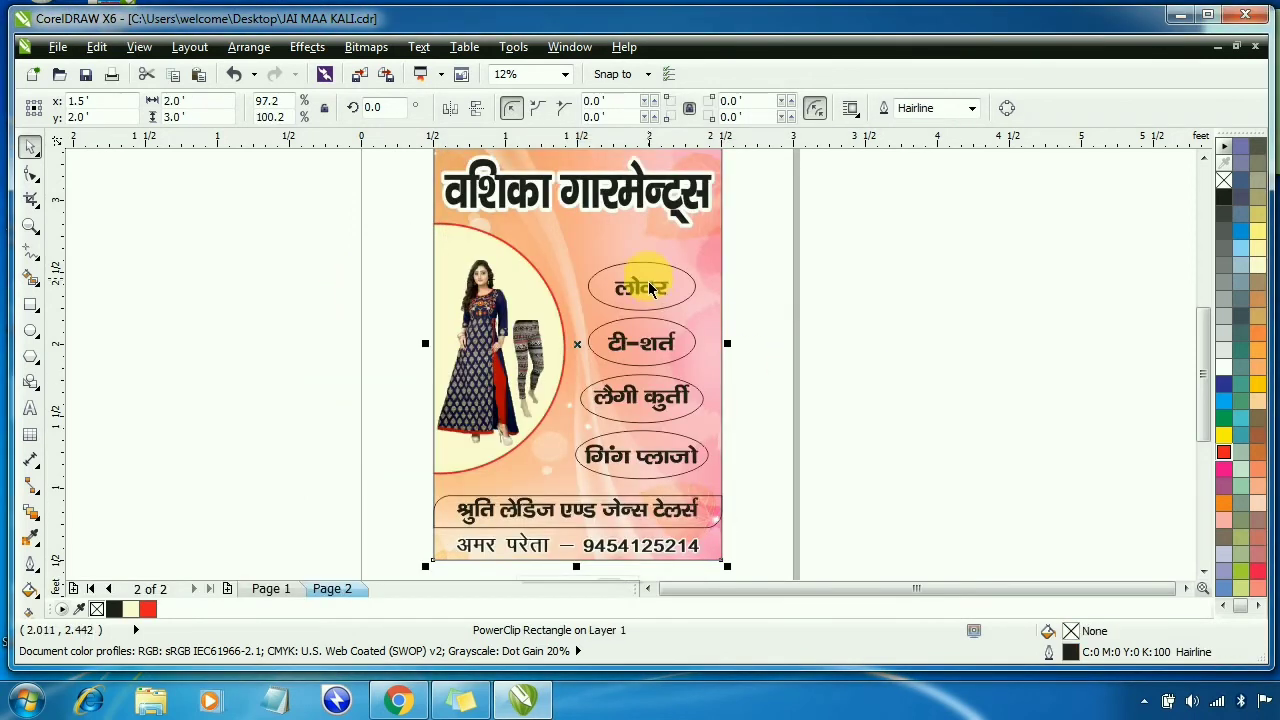
Reopen the banner's PowerClip contents and give the circle a drop shadow offset about 0.087 feet right and 0.02 feet down
scroll(543, 313, up, 2)
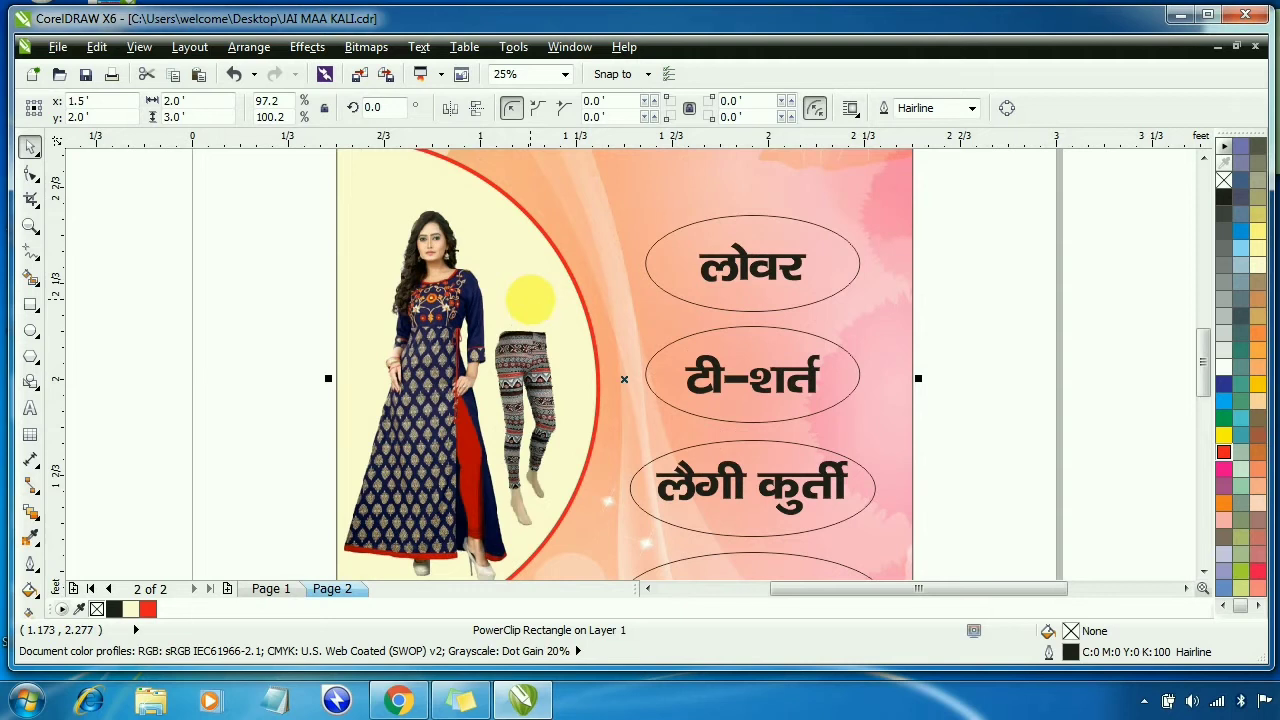
ctrl+click(530, 300)
click(401, 283)
scroll(401, 279, down, 1)
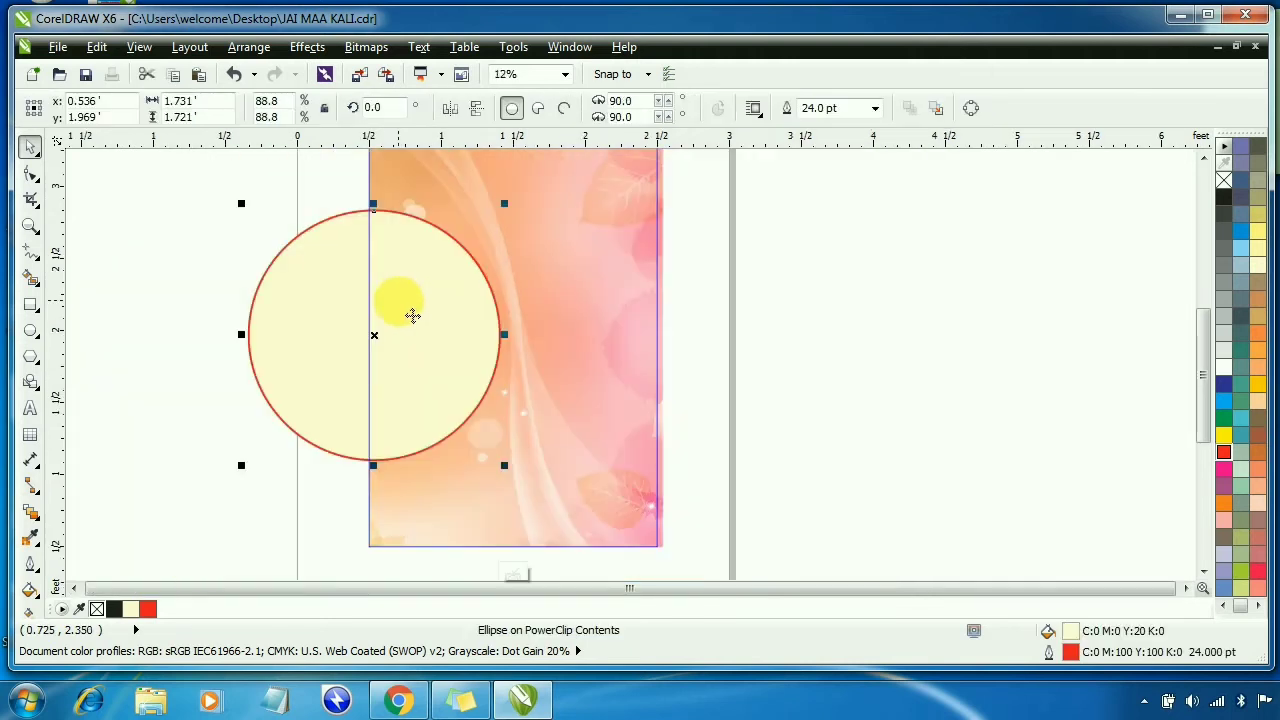
click(36, 518)
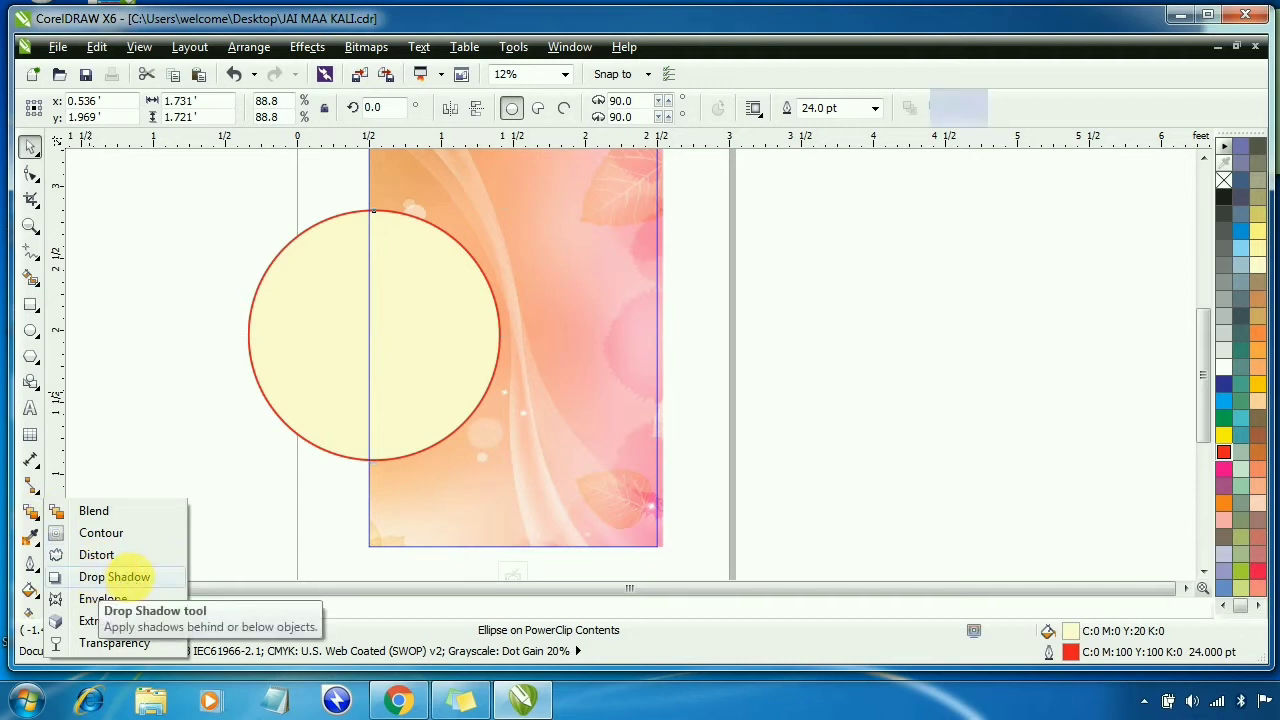
click(122, 577)
drag(404, 298, 513, 366)
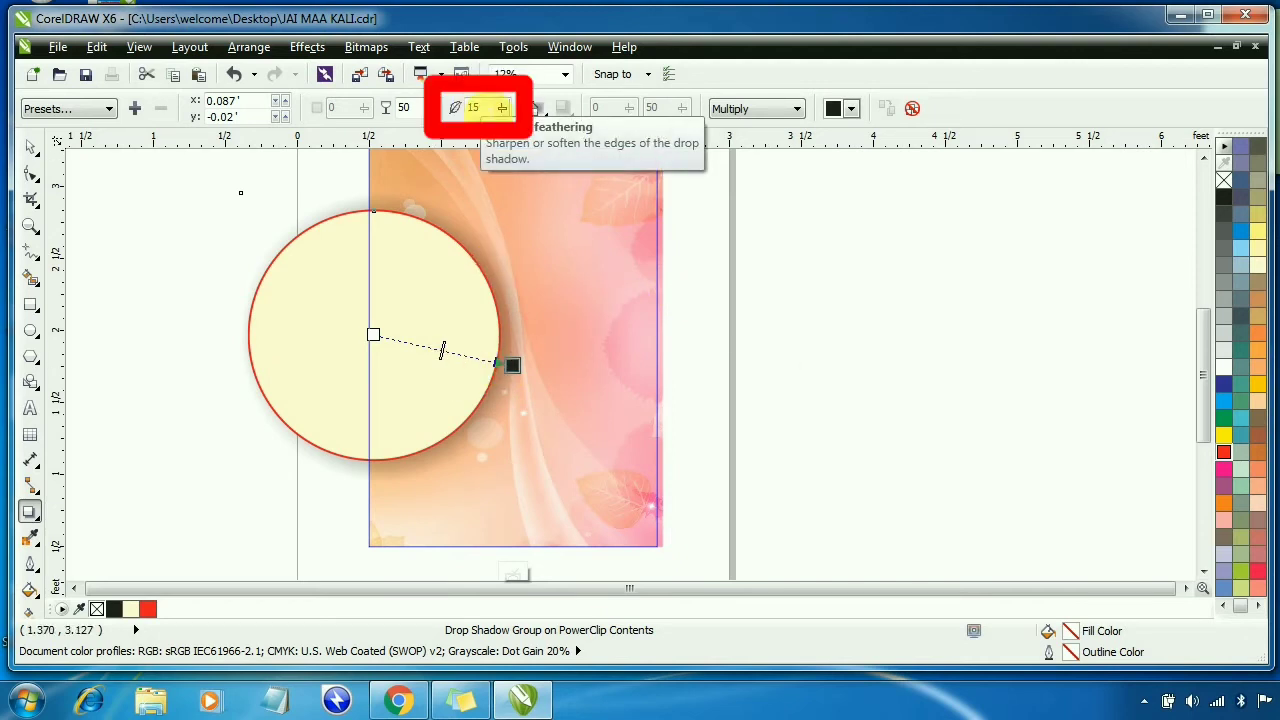
Set the circle's drop shadow feathering to 8 and its opacity to 90
drag(485, 107, 459, 107)
text(8)
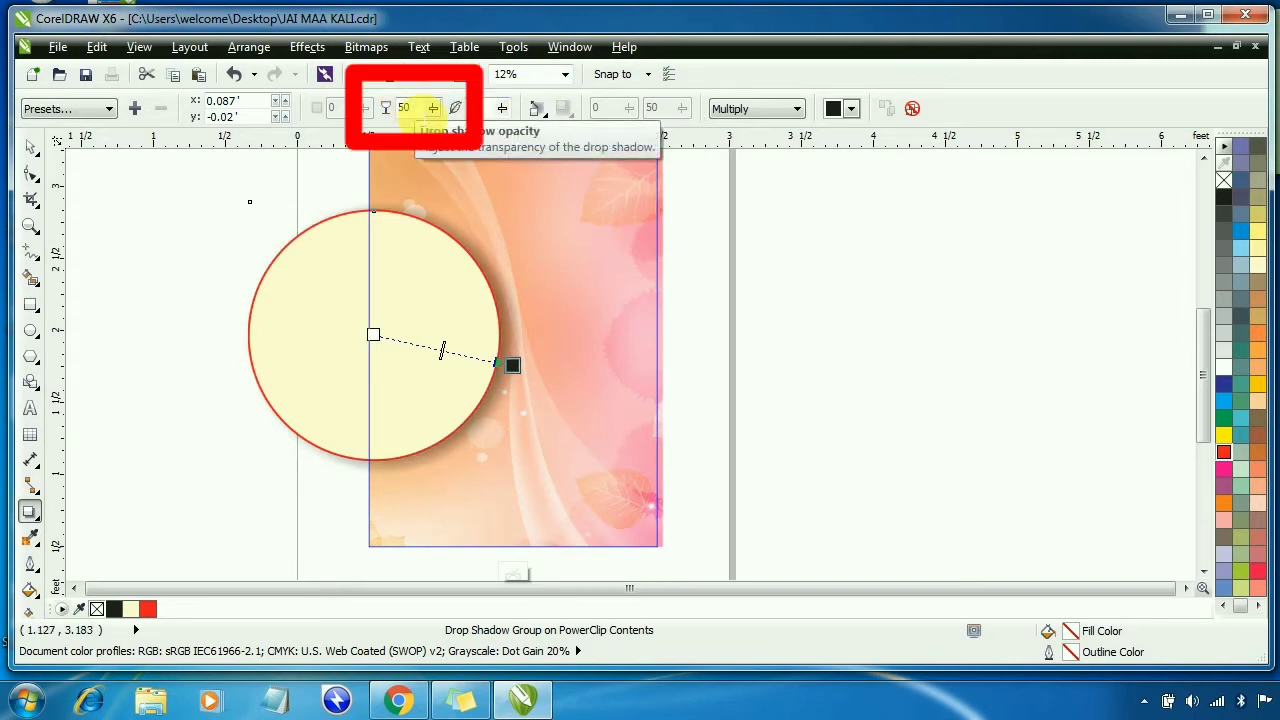
double_click(403, 108)
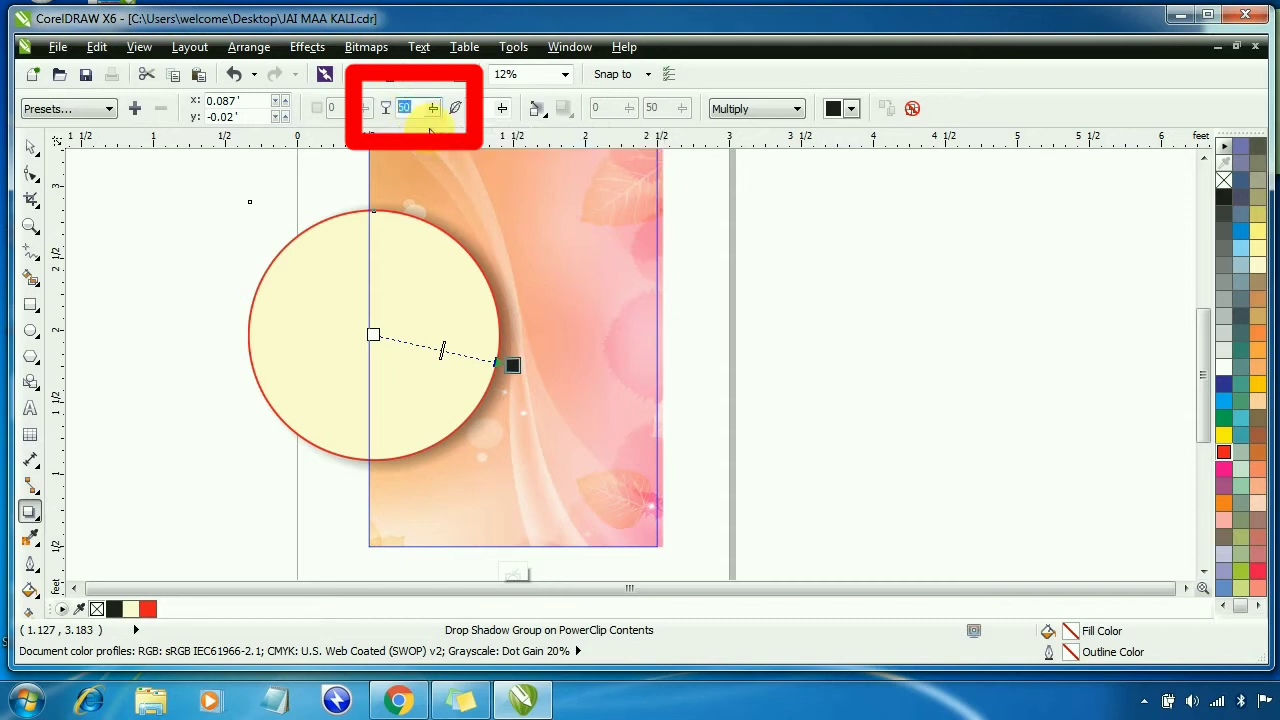
text(90)
key(Return)
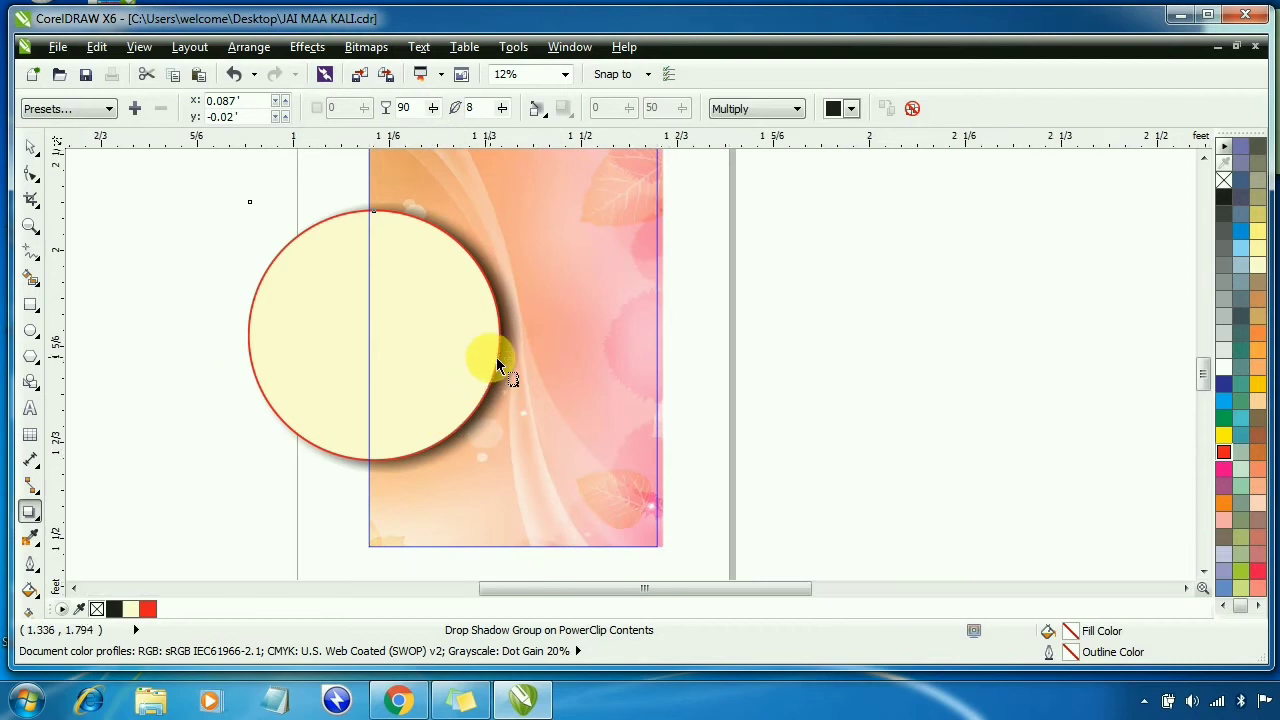
Shorten the circle's shadow offset to about 0.032 by -0.007 feet and leave the PowerClip contents
scroll(496, 358, up, 3)
drag(587, 403, 563, 388)
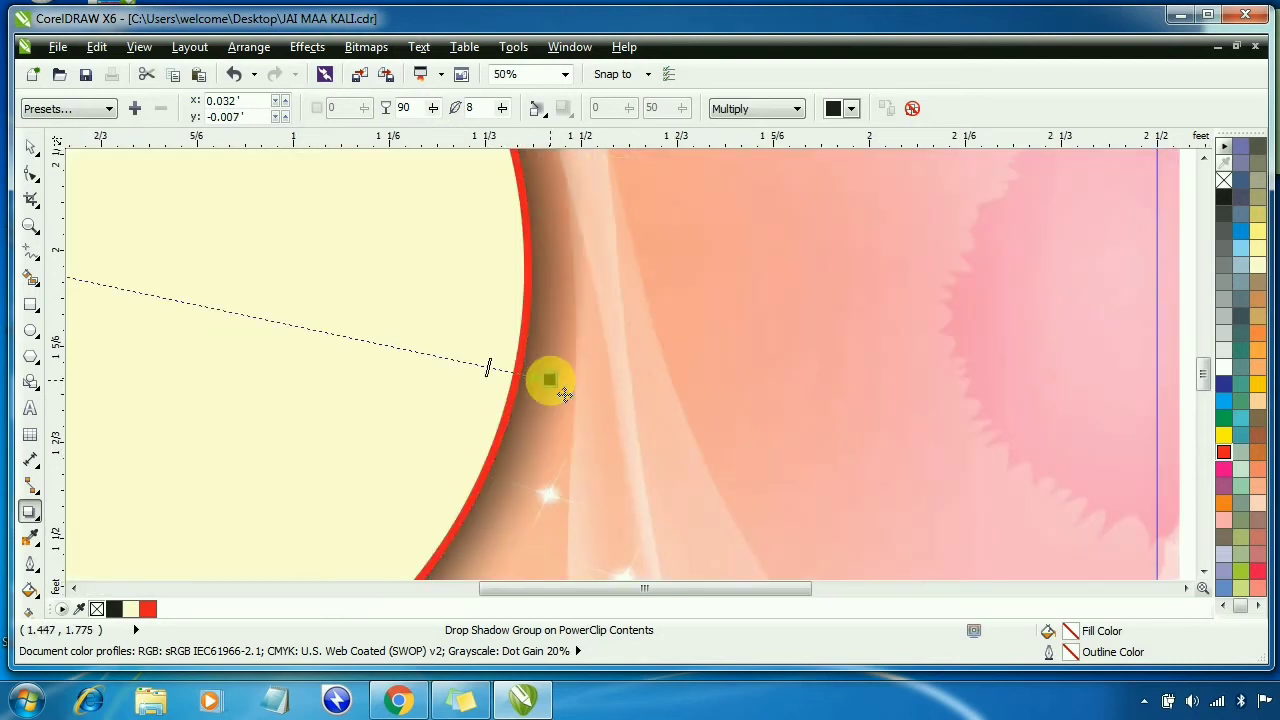
scroll(563, 390, down, 5)
click(31, 147)
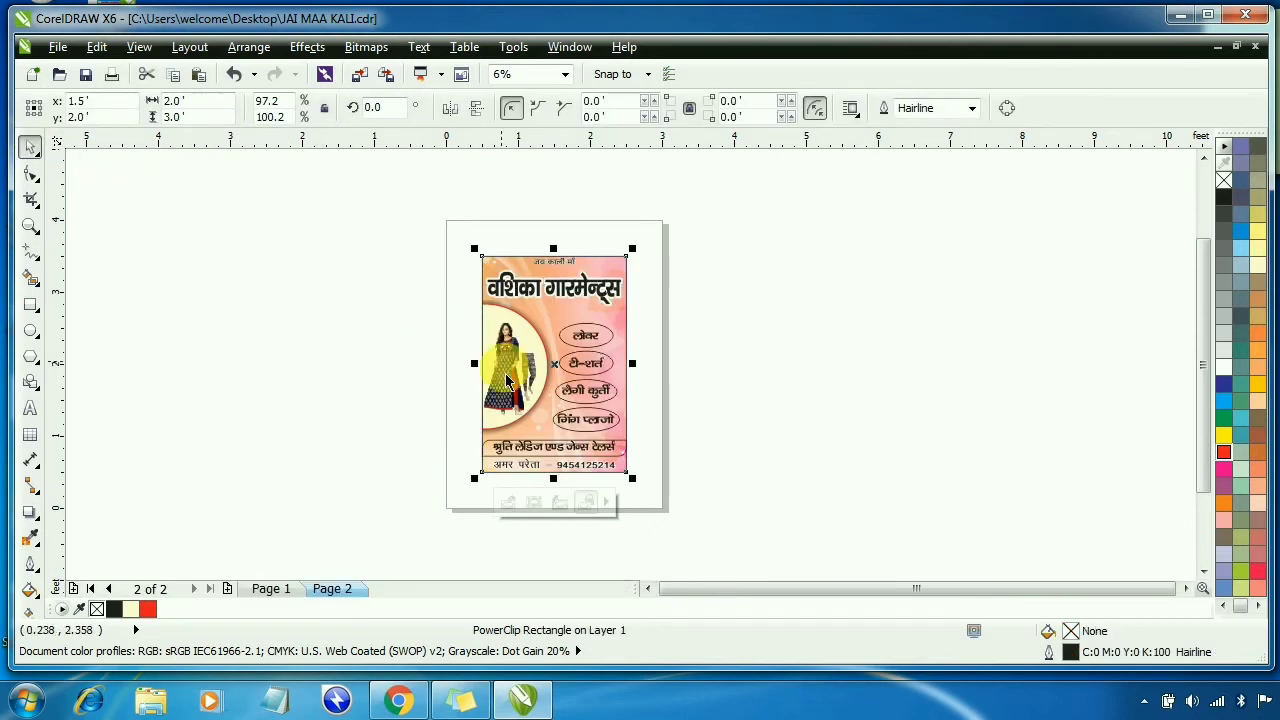
Fill the large shop-name heading with red (C:0 M:100 Y:100 K:0)
scroll(514, 386, up, 2)
scroll(605, 160, up, 2)
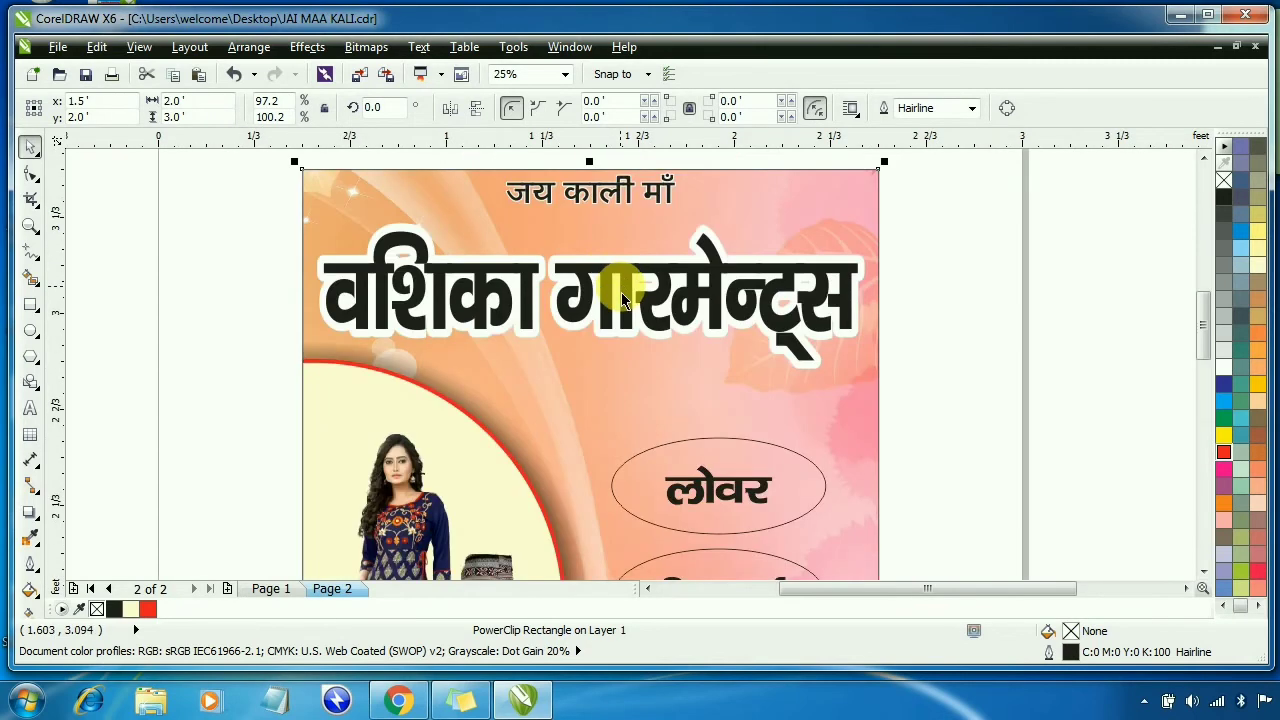
click(610, 194)
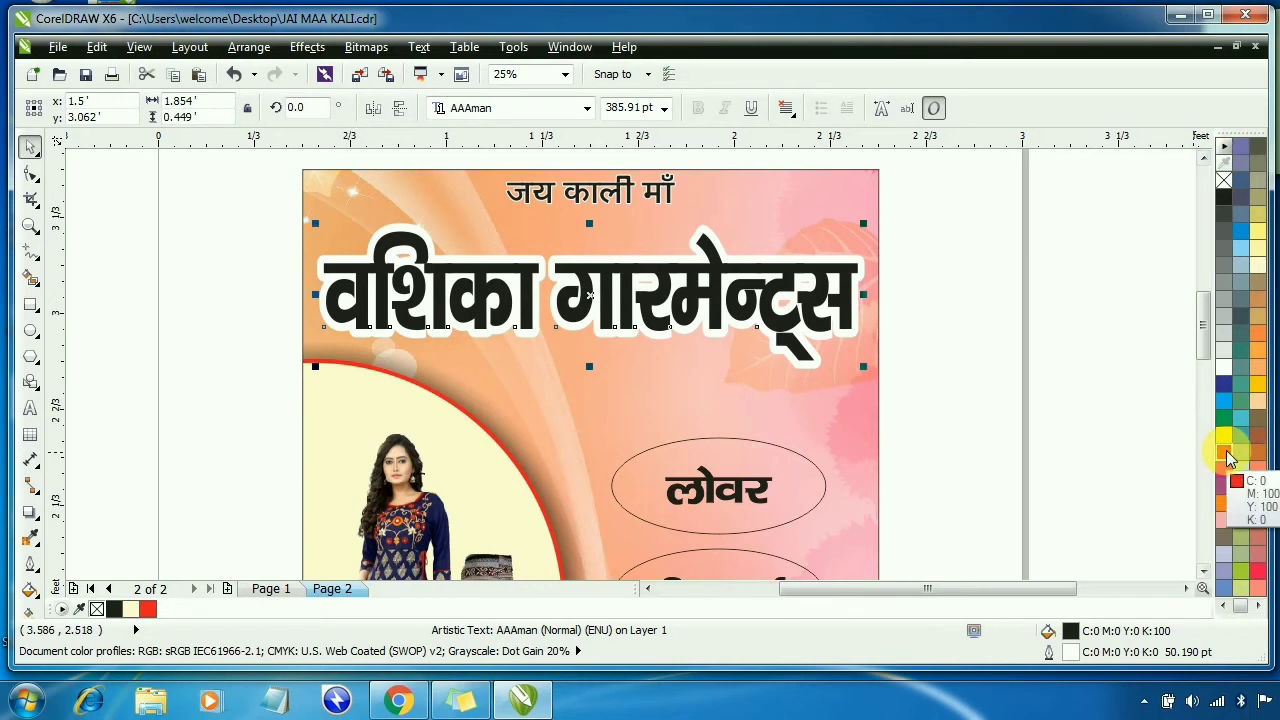
click(1228, 458)
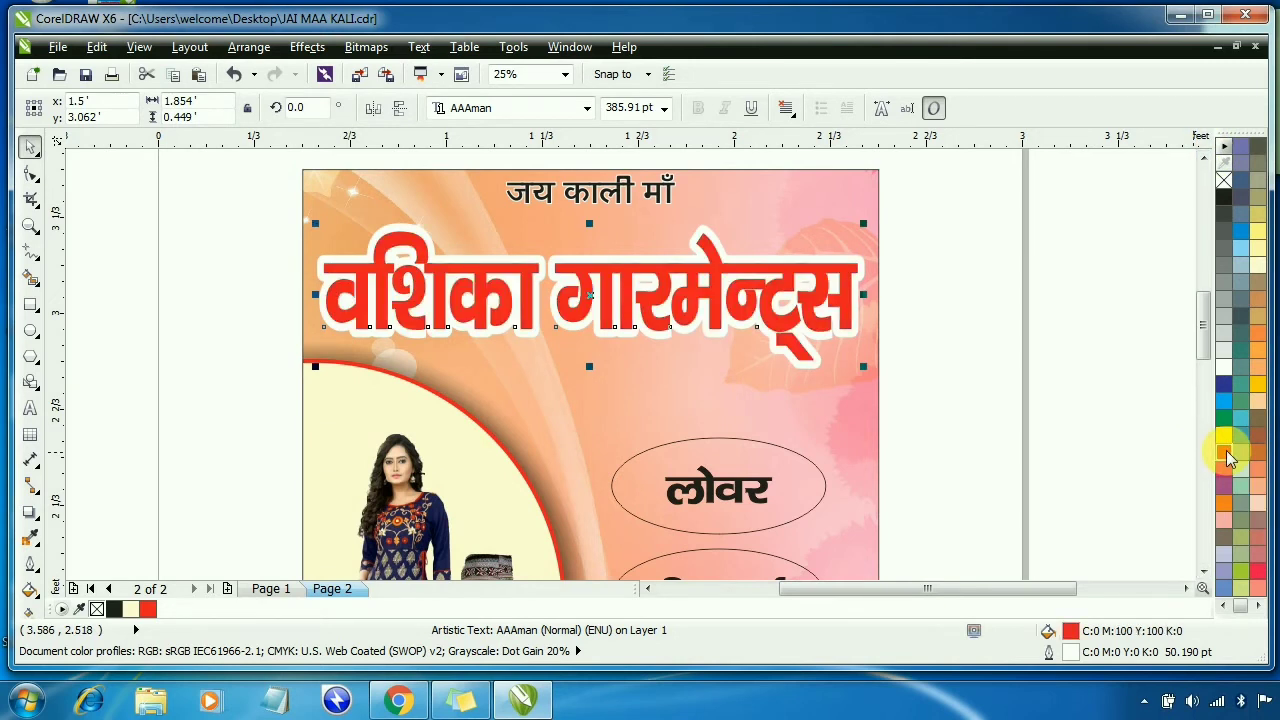
Give the shop-name heading a linear fountain fill from red to blue at a 90° angle
key(F11)
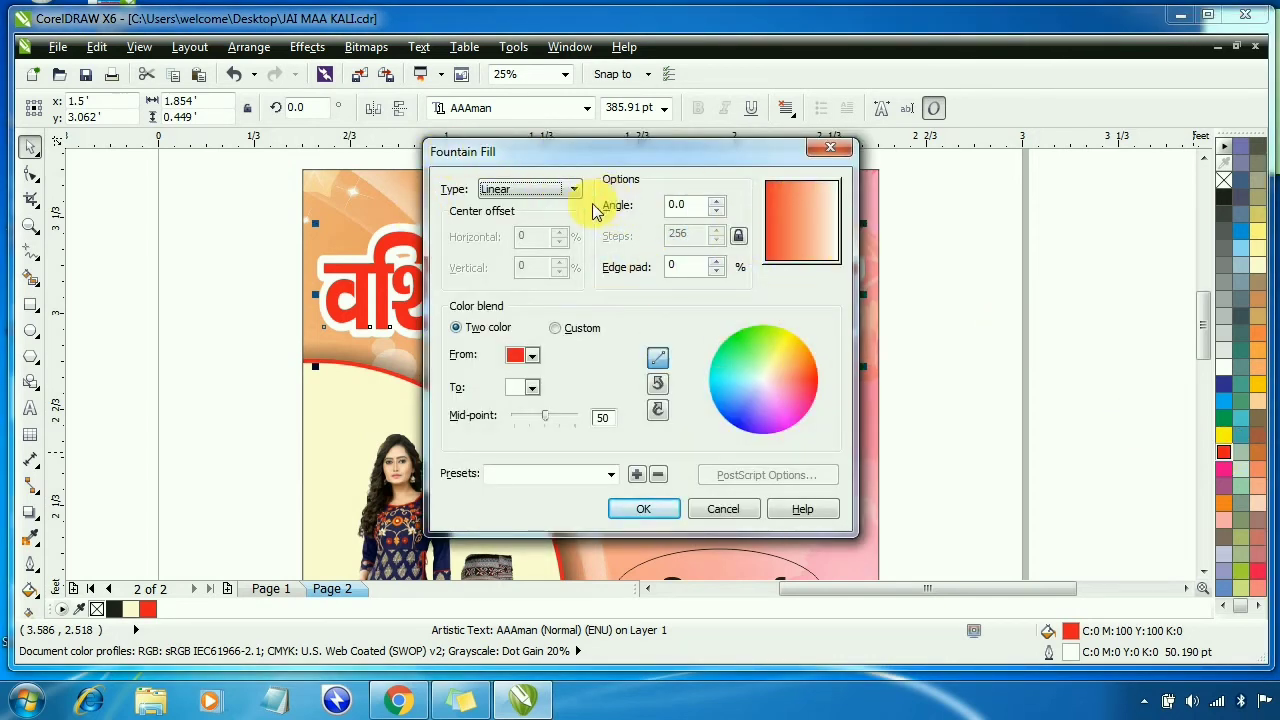
double_click(677, 204)
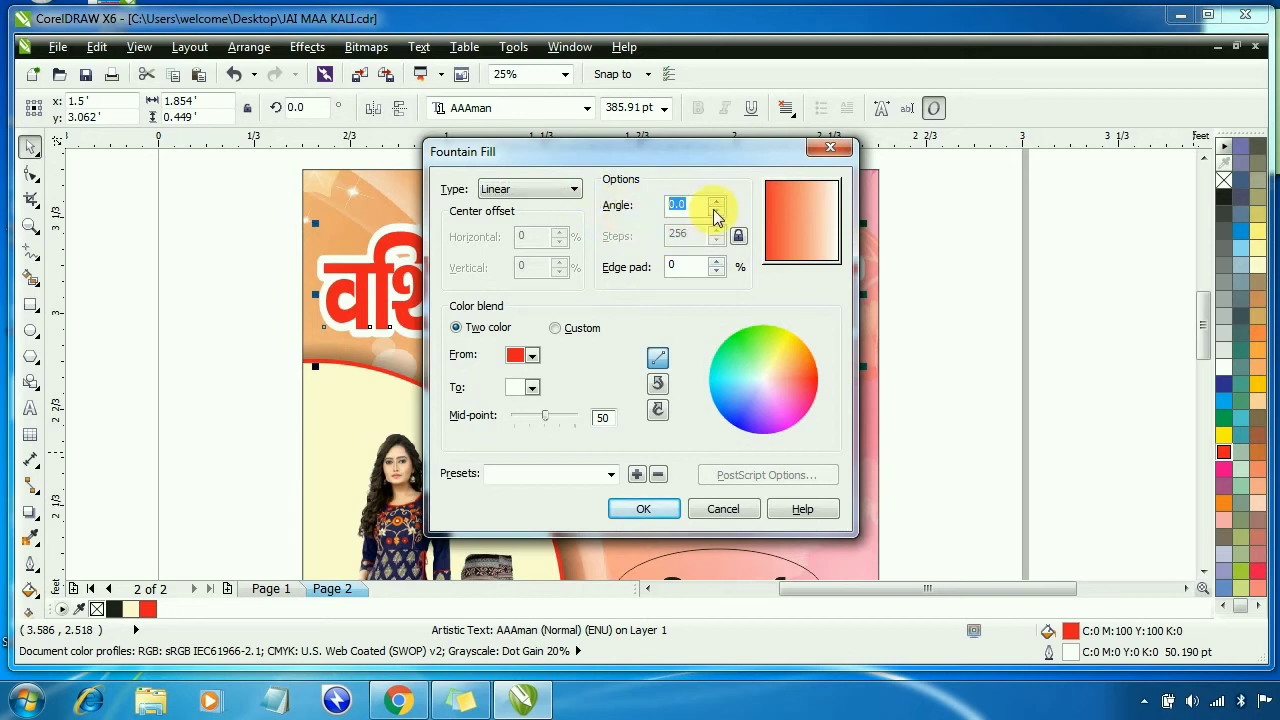
text(90)
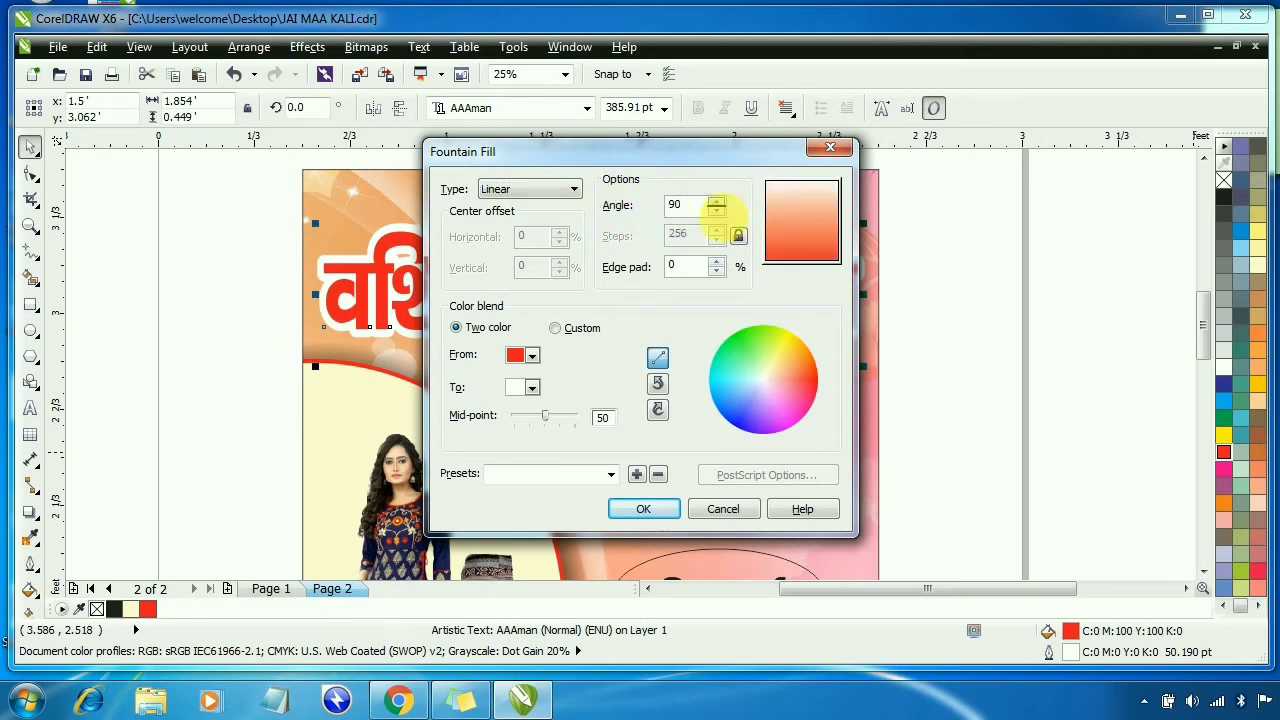
click(531, 388)
click(588, 396)
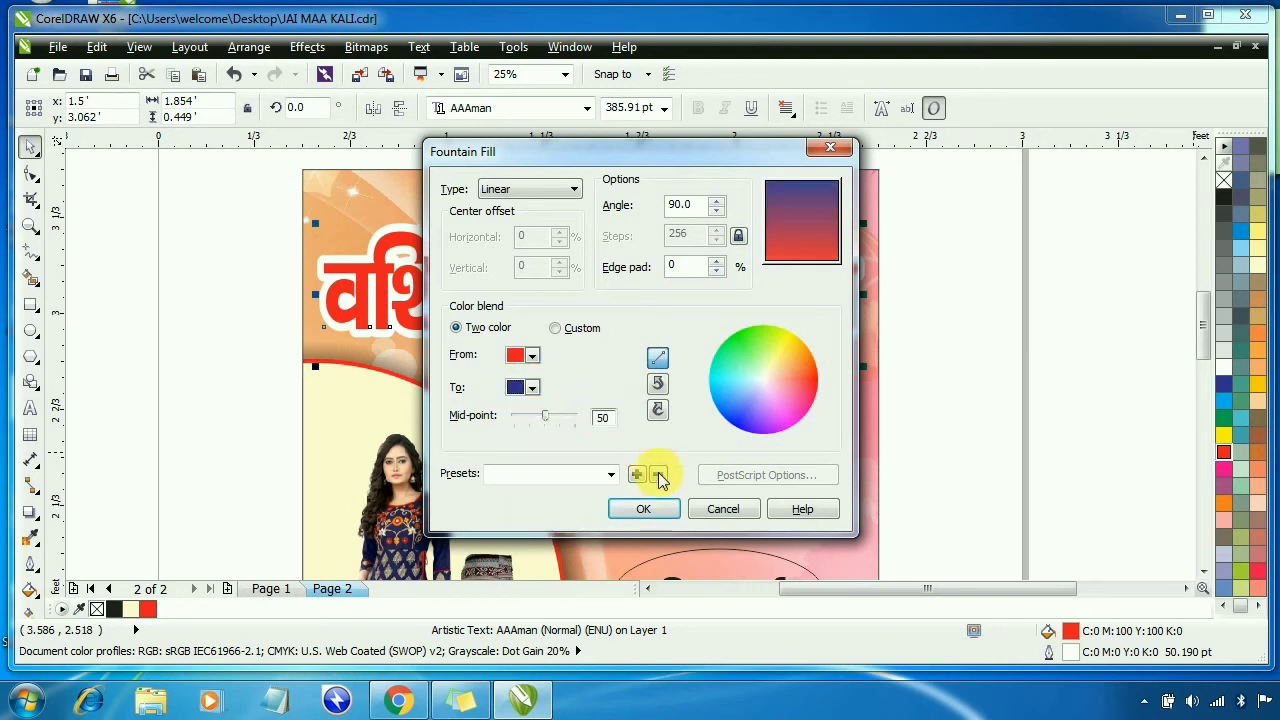
click(650, 507)
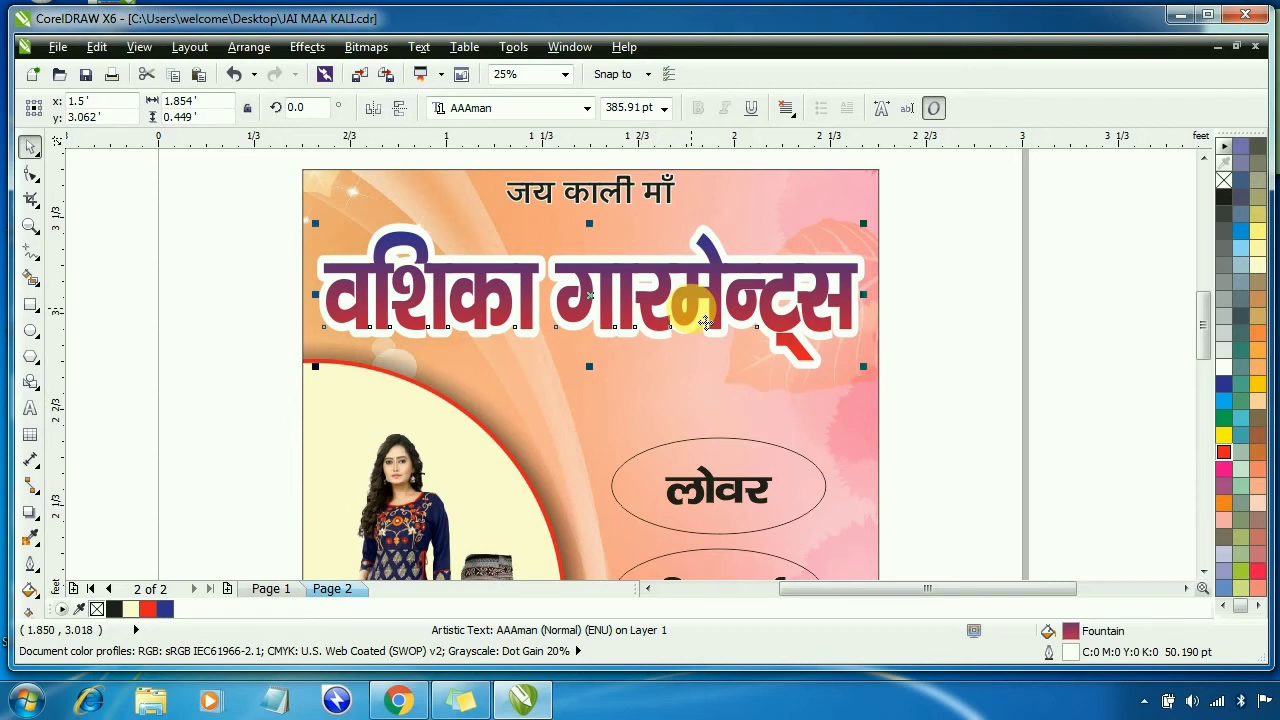
Change the heading's fountain fill end colour to a darker navy blue and set the edge pad to 40%
key(F11)
click(532, 389)
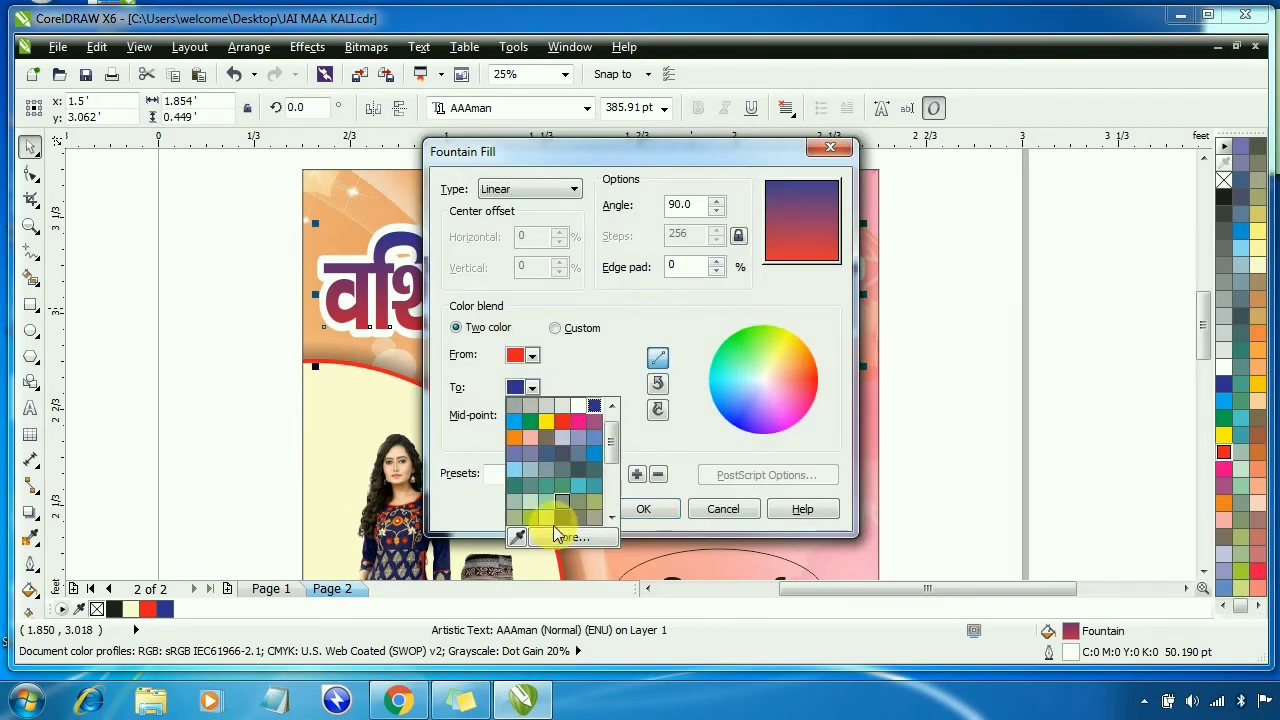
click(558, 540)
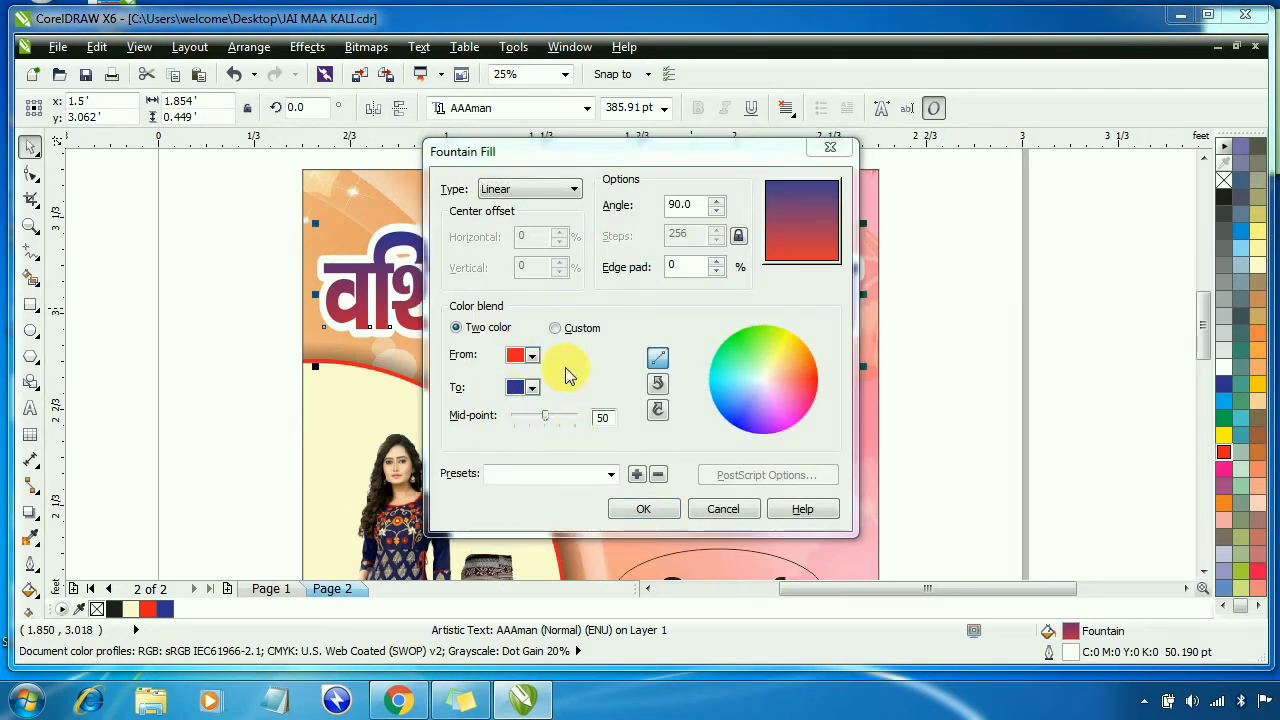
click(475, 192)
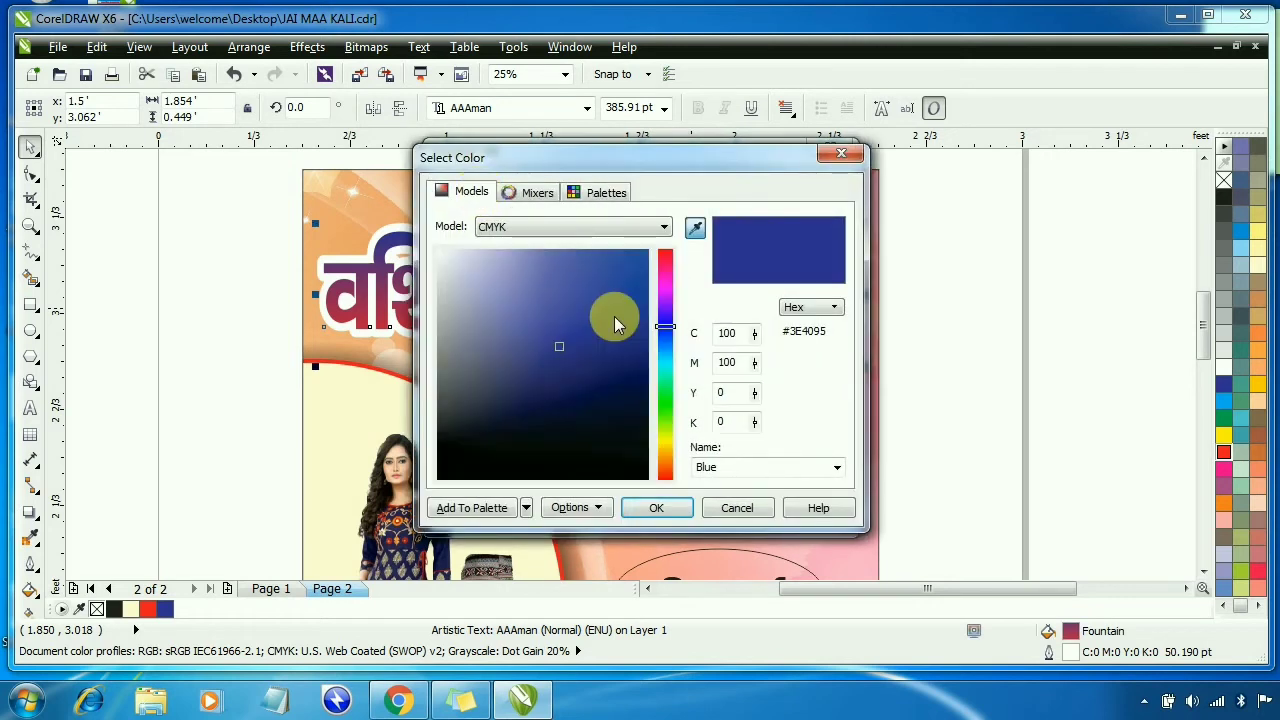
click(648, 366)
click(652, 512)
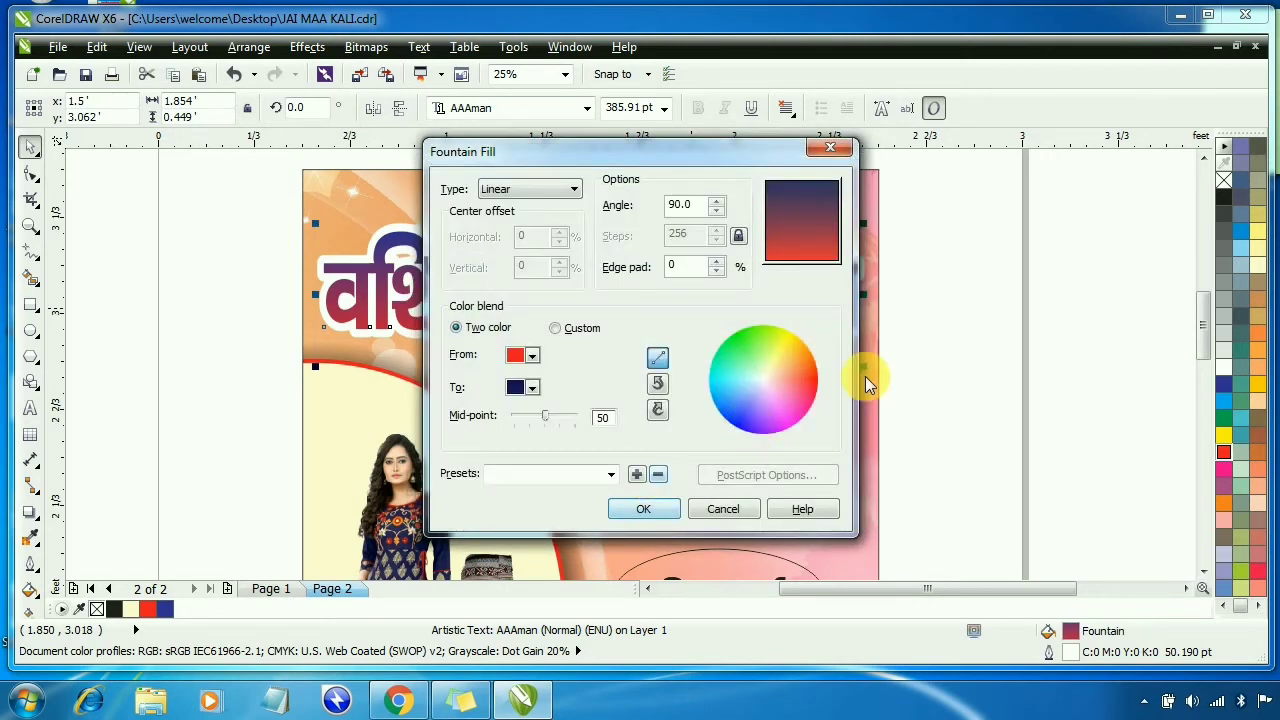
double_click(686, 265)
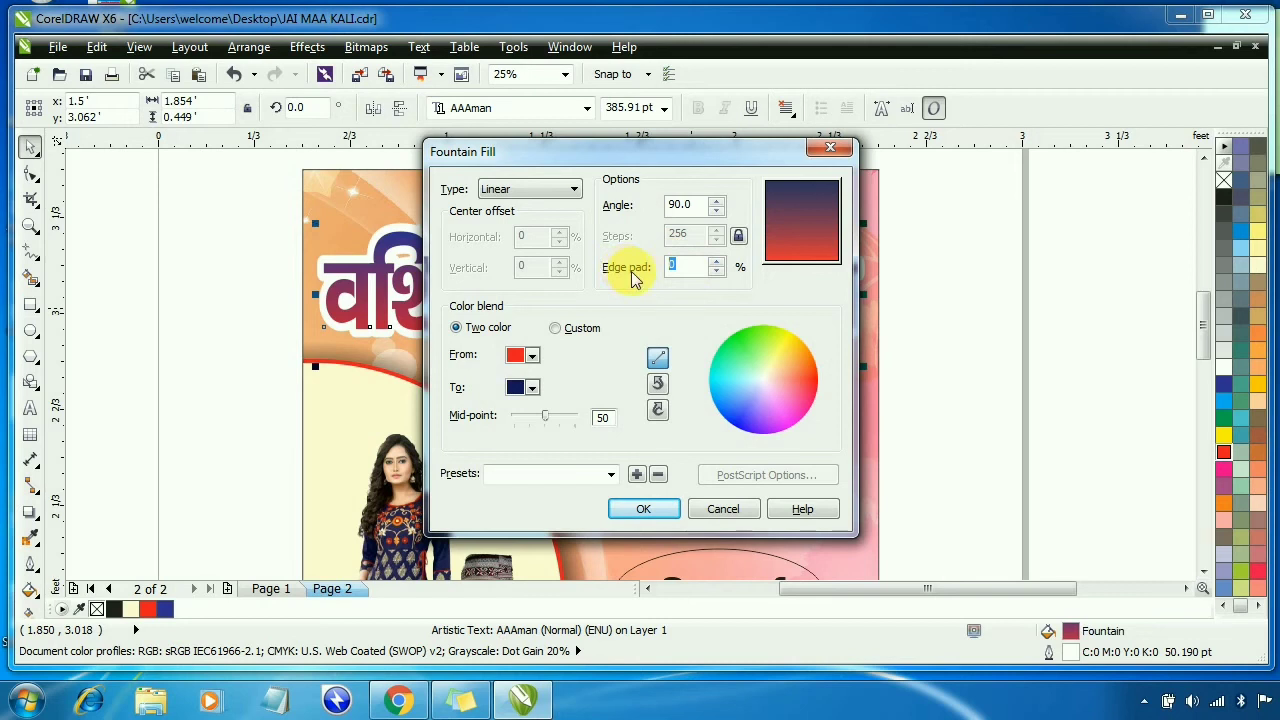
text(40)
key(Return)
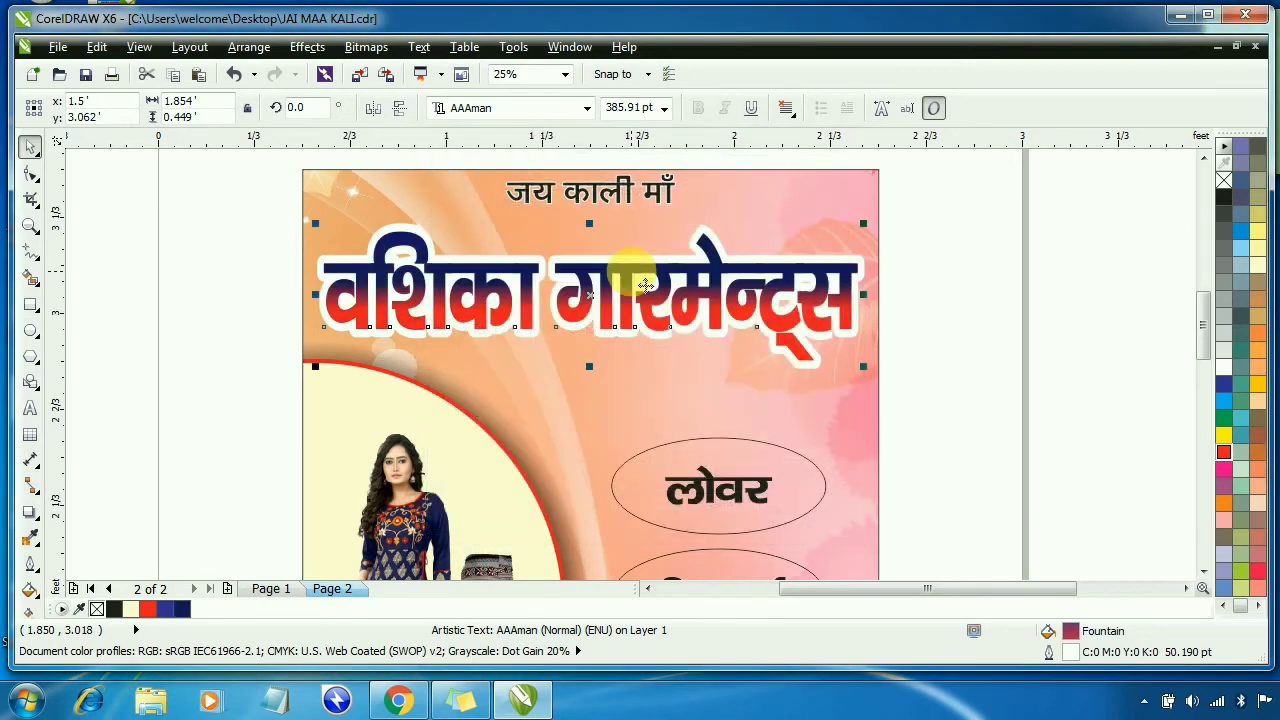
scroll(686, 323, up, 1)
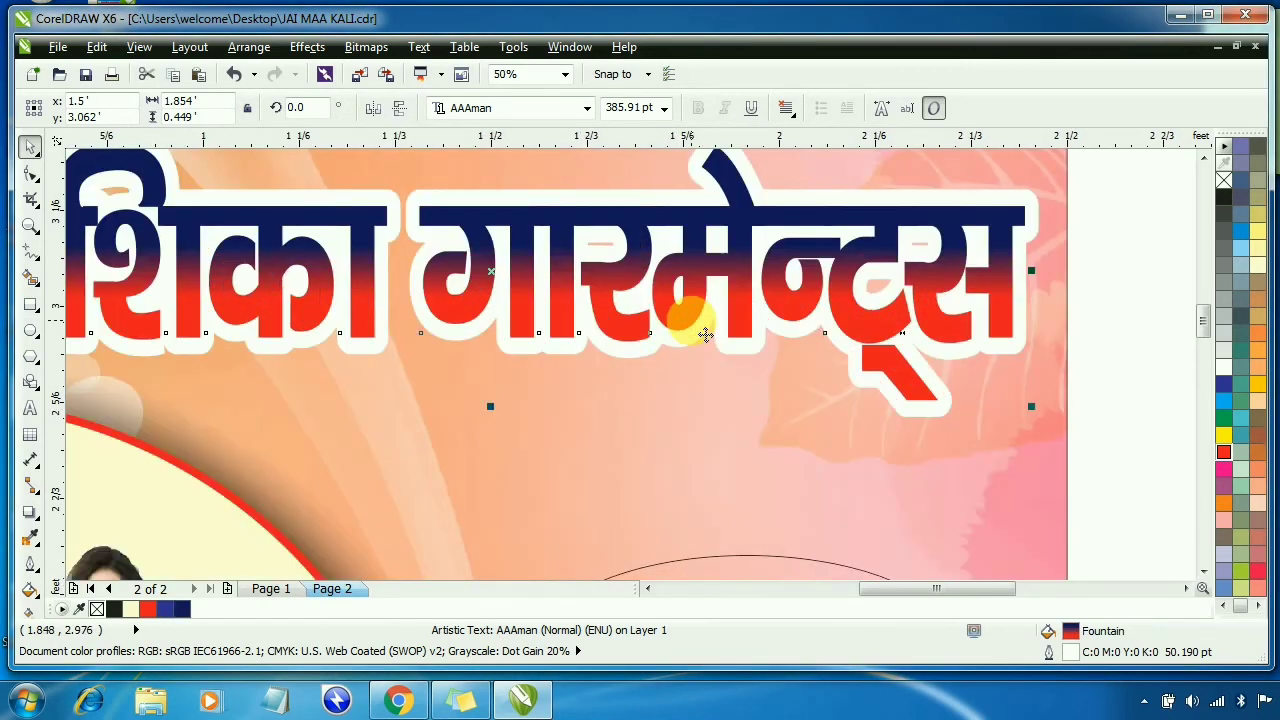
Sample the dark navy (C:100 M:94 Y:6 K:45) from the shop-name heading with the Color Eyedropper
scroll(700, 333, down, 1)
scroll(706, 334, down, 1)
scroll(660, 300, up, 1)
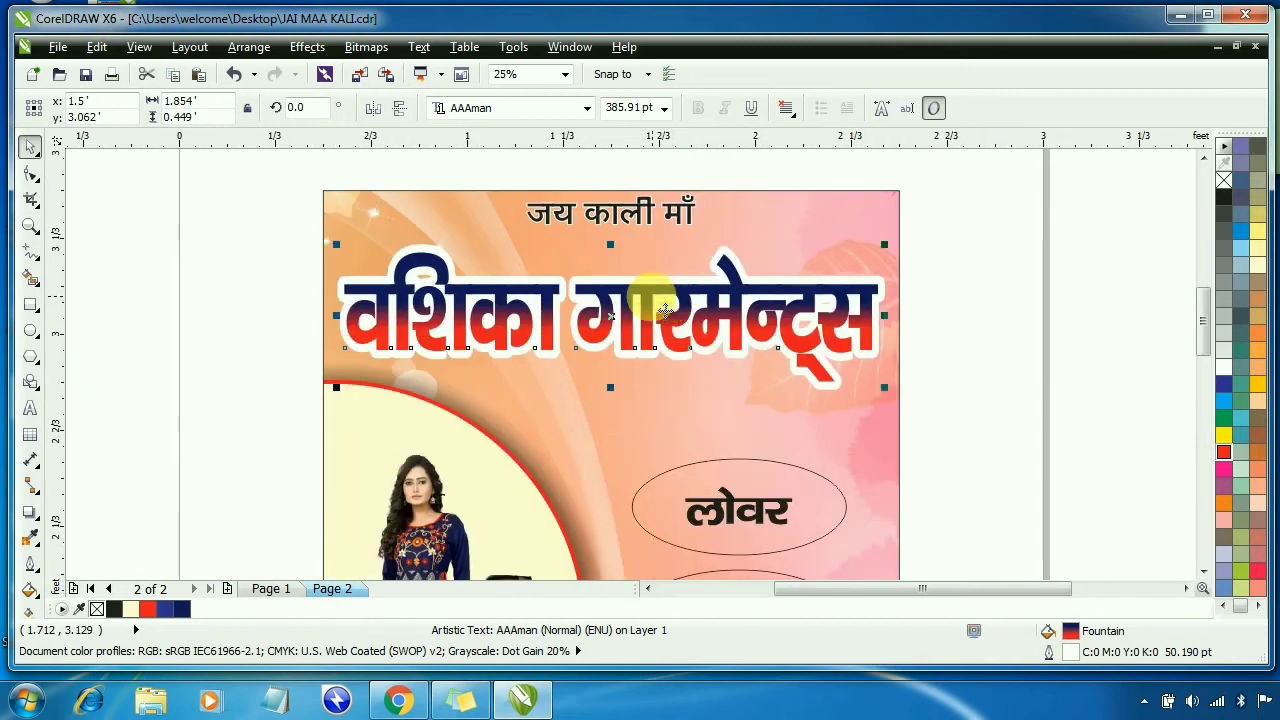
click(625, 226)
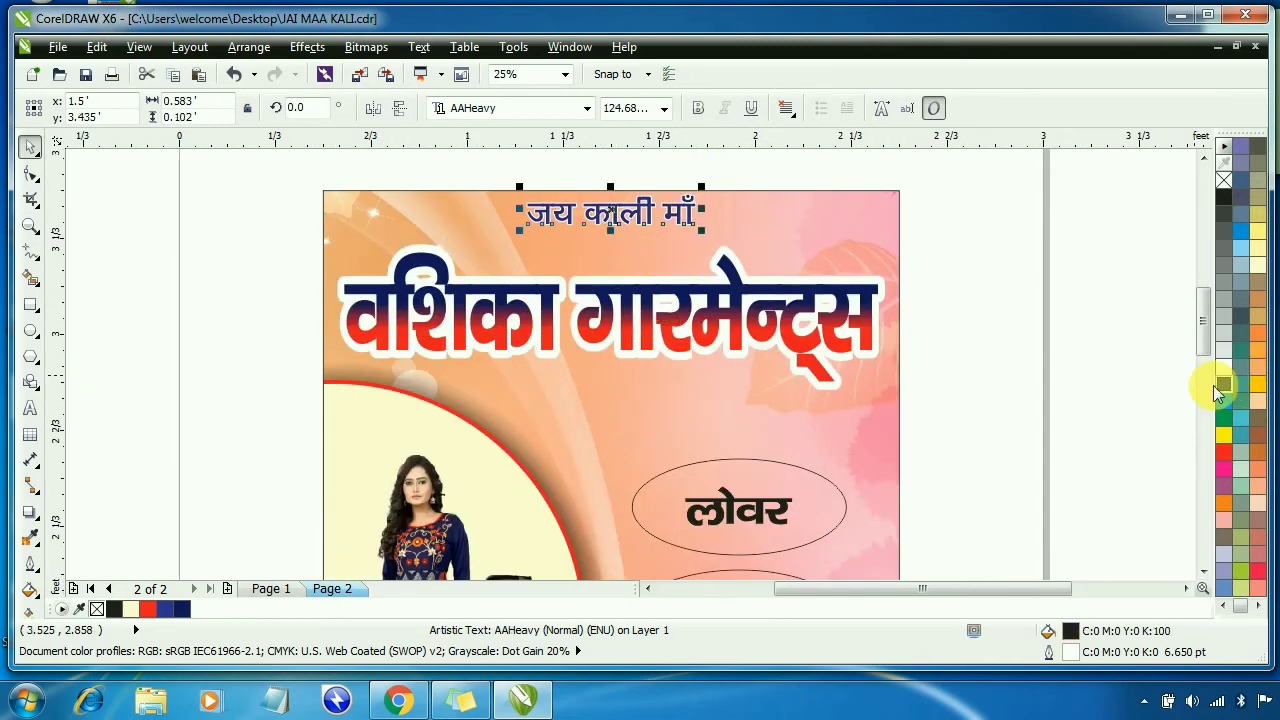
click(30, 537)
click(30, 540)
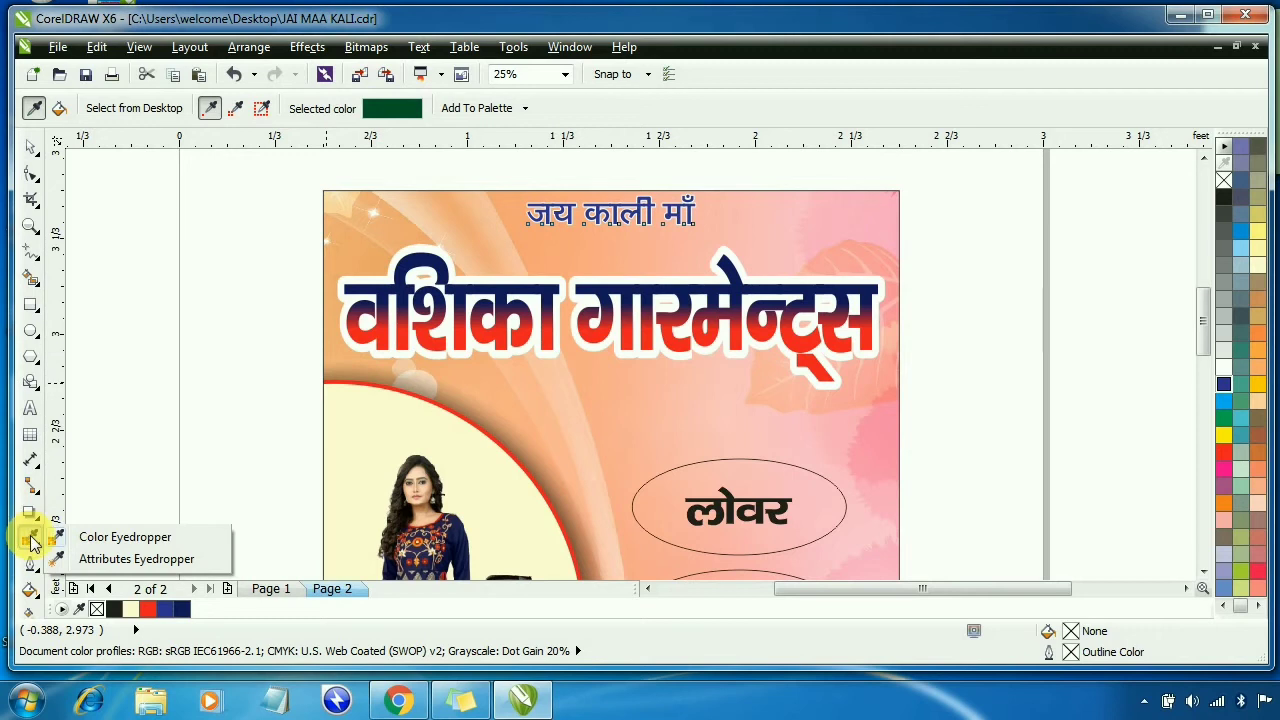
click(30, 538)
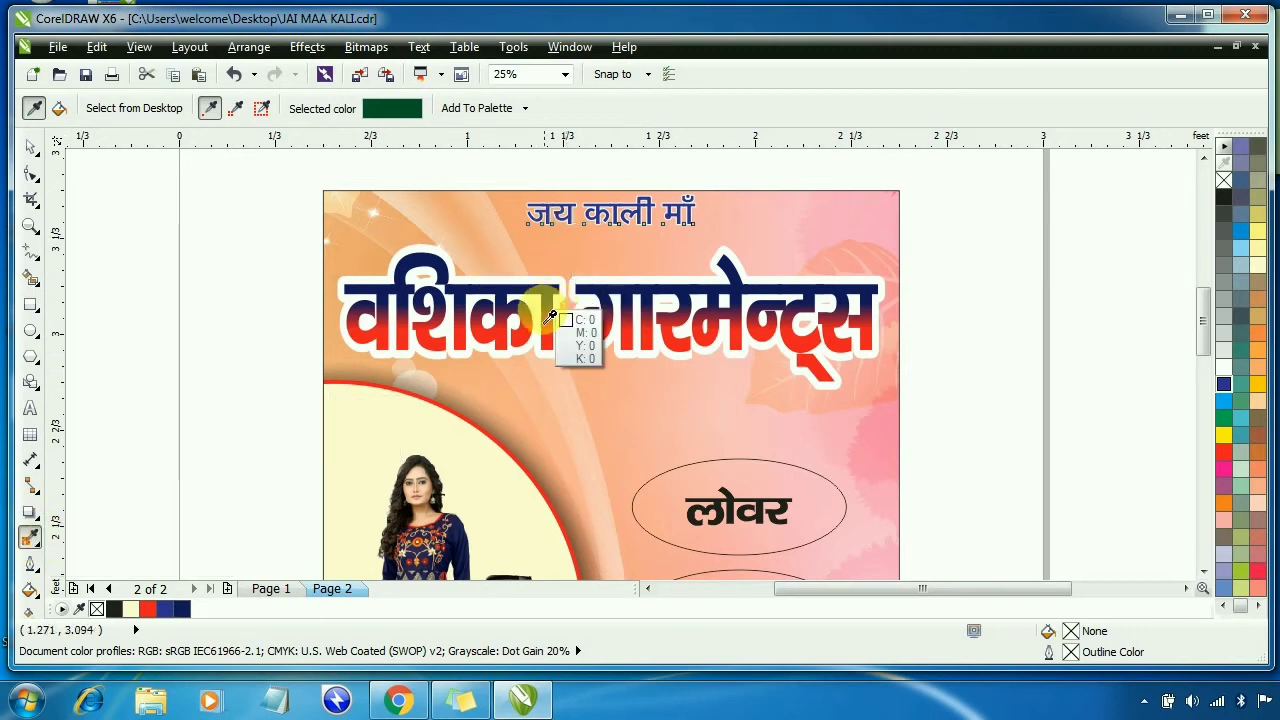
scroll(527, 296, up, 3)
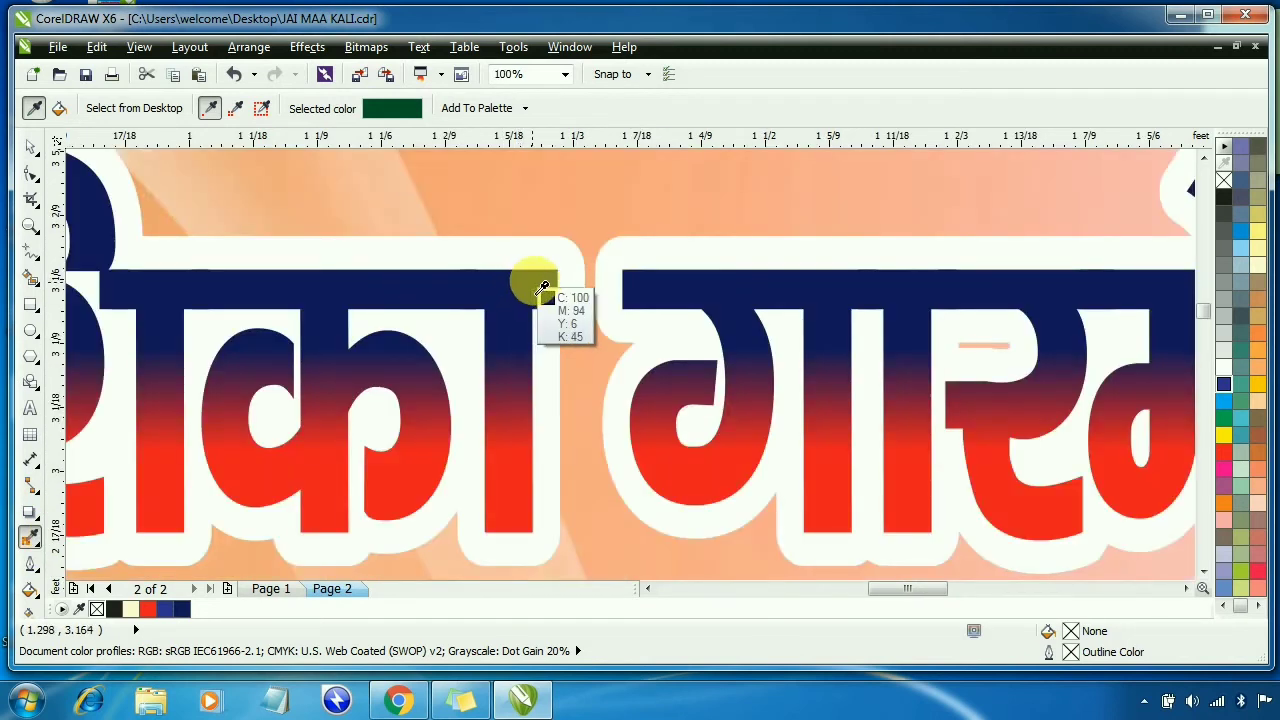
click(537, 293)
Apply the sampled navy fill to the small जय काली माँ line above the shop name
scroll(540, 270, down, 3)
scroll(545, 250, up, 5)
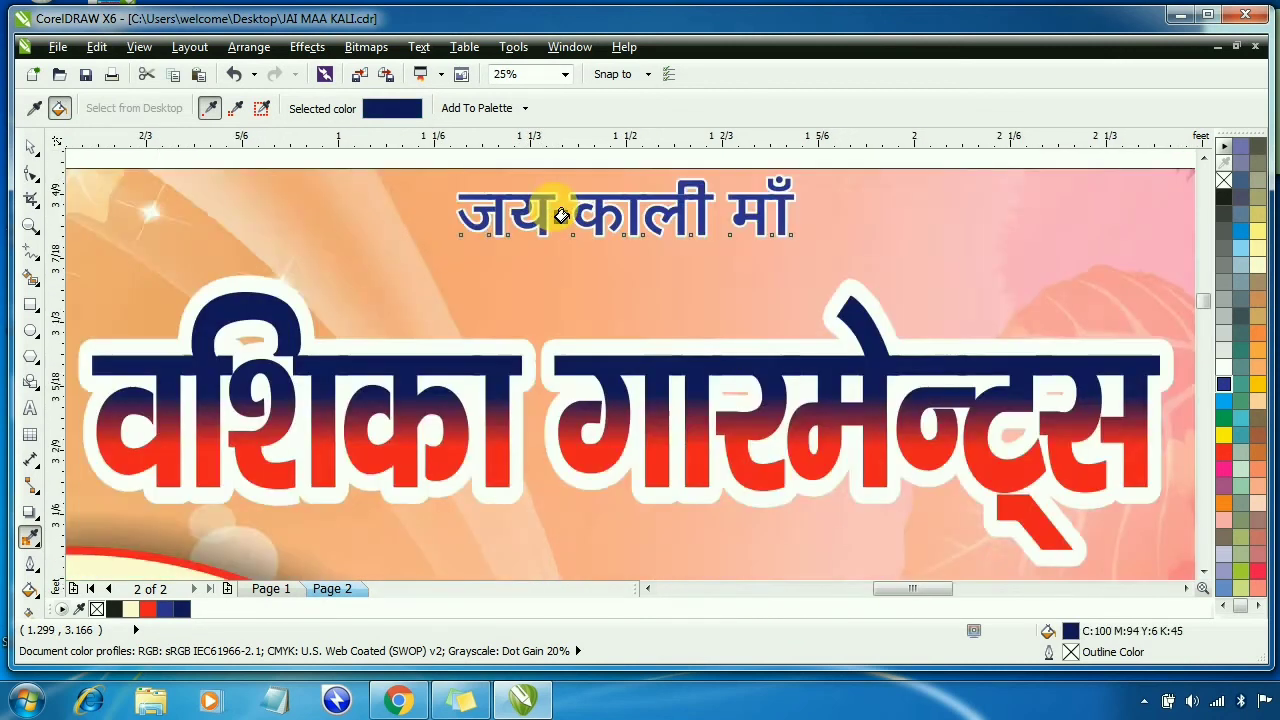
click(460, 205)
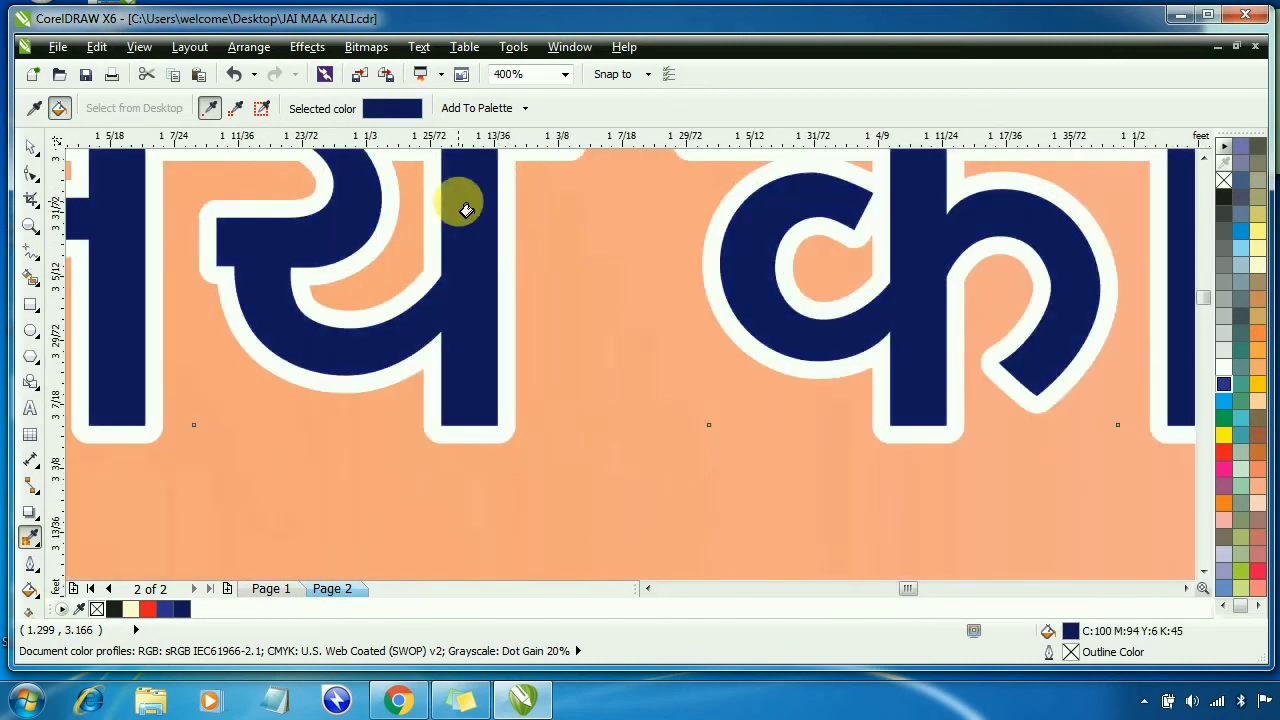
scroll(500, 280, down, 3)
scroll(504, 502, down, 2)
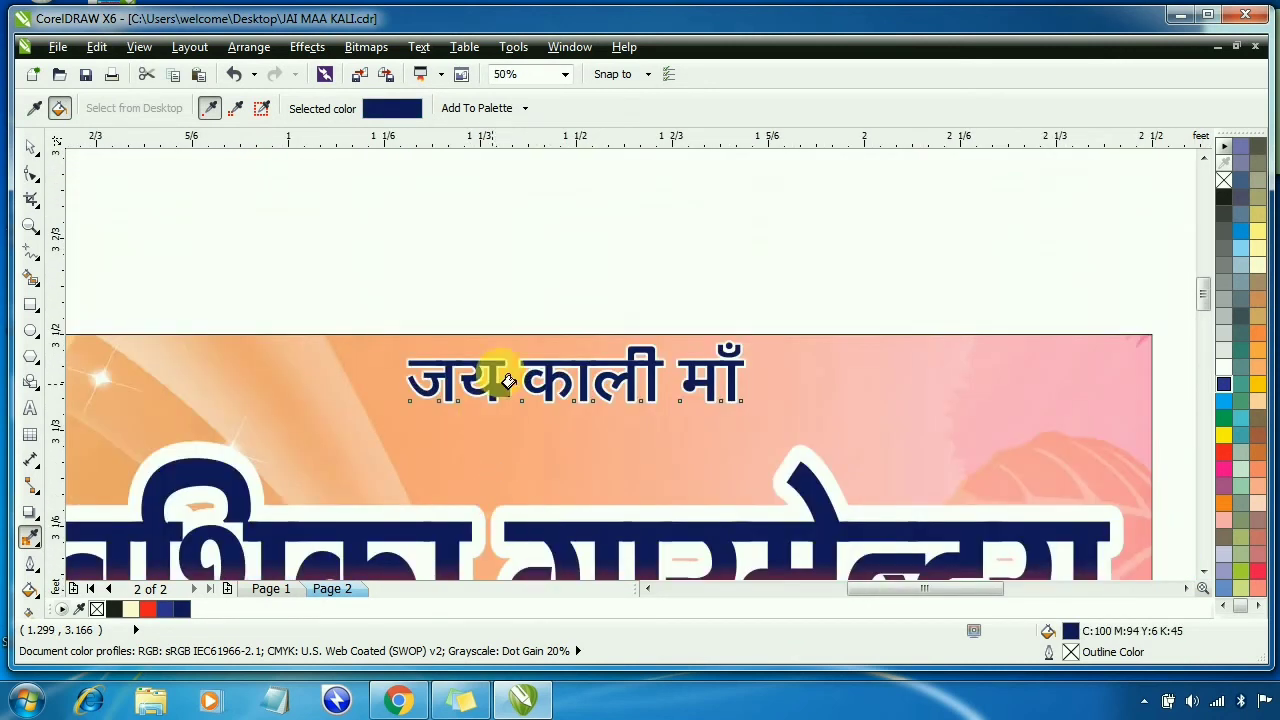
click(31, 147)
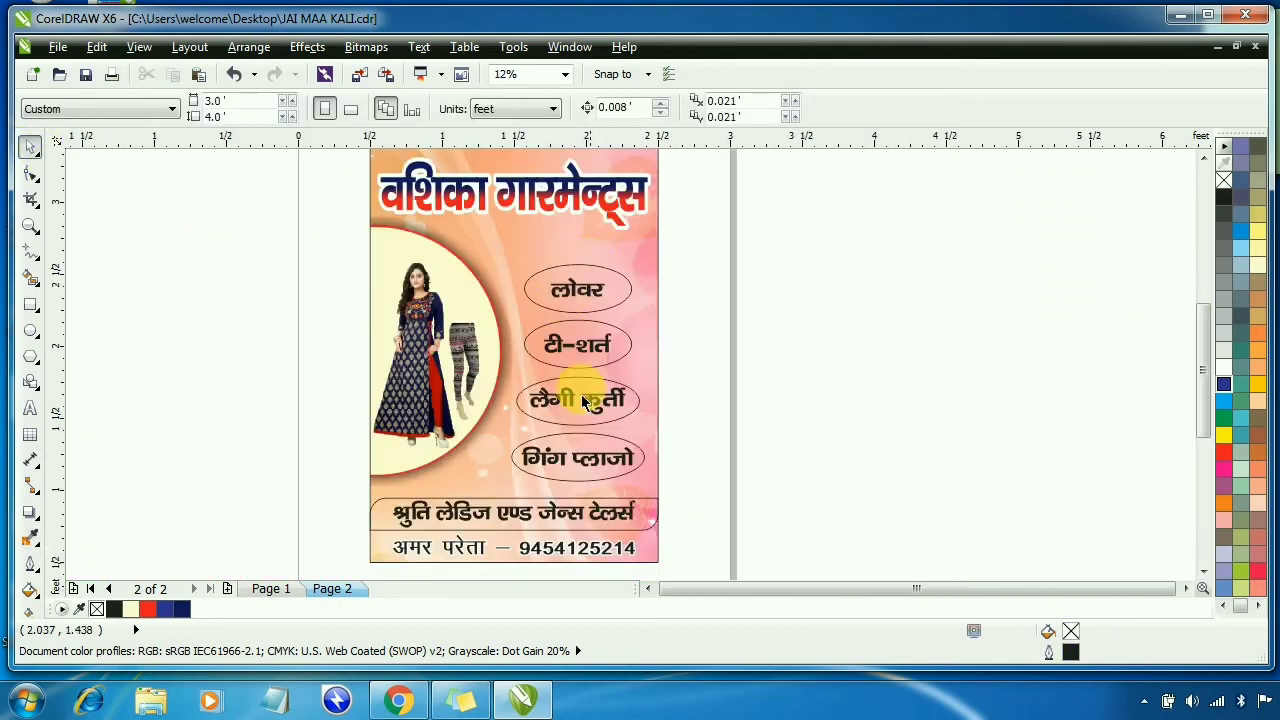
Fill all four product ellipses with light yellow (C:0 M:0 Y:40 K:0) and remove their outlines
click(612, 293)
click(618, 311)
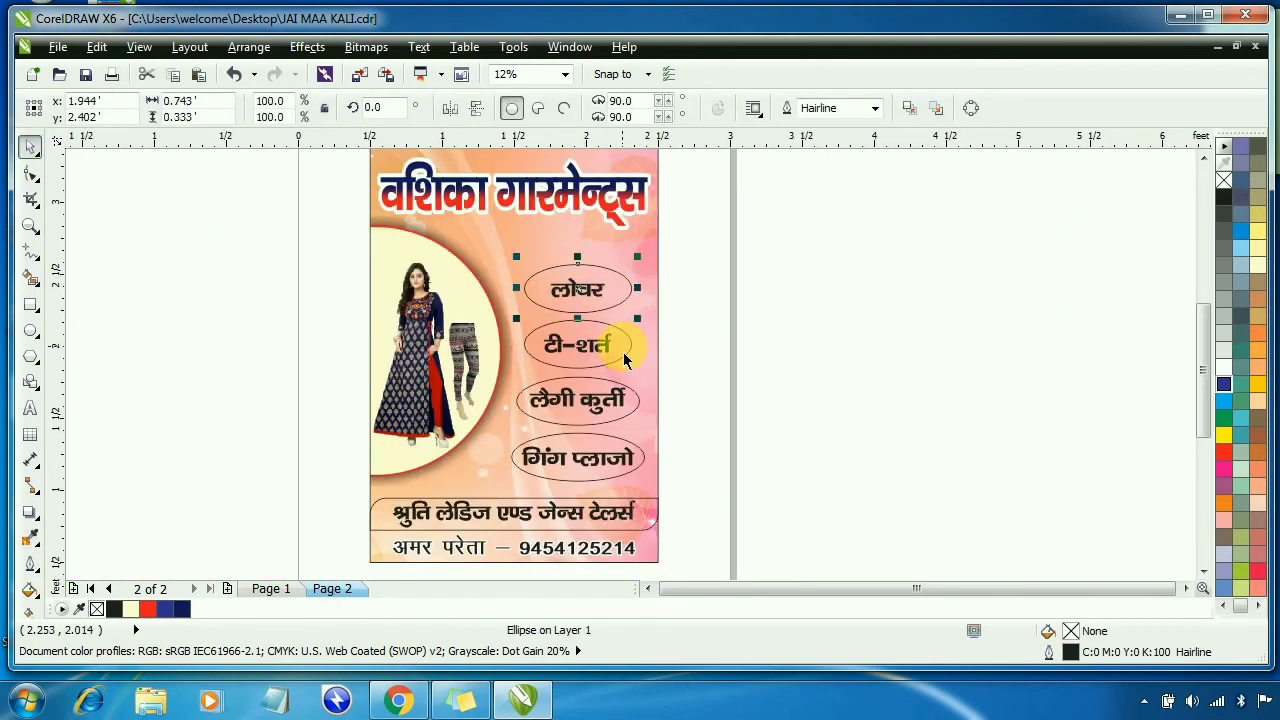
shift+click(628, 345)
shift+click(628, 418)
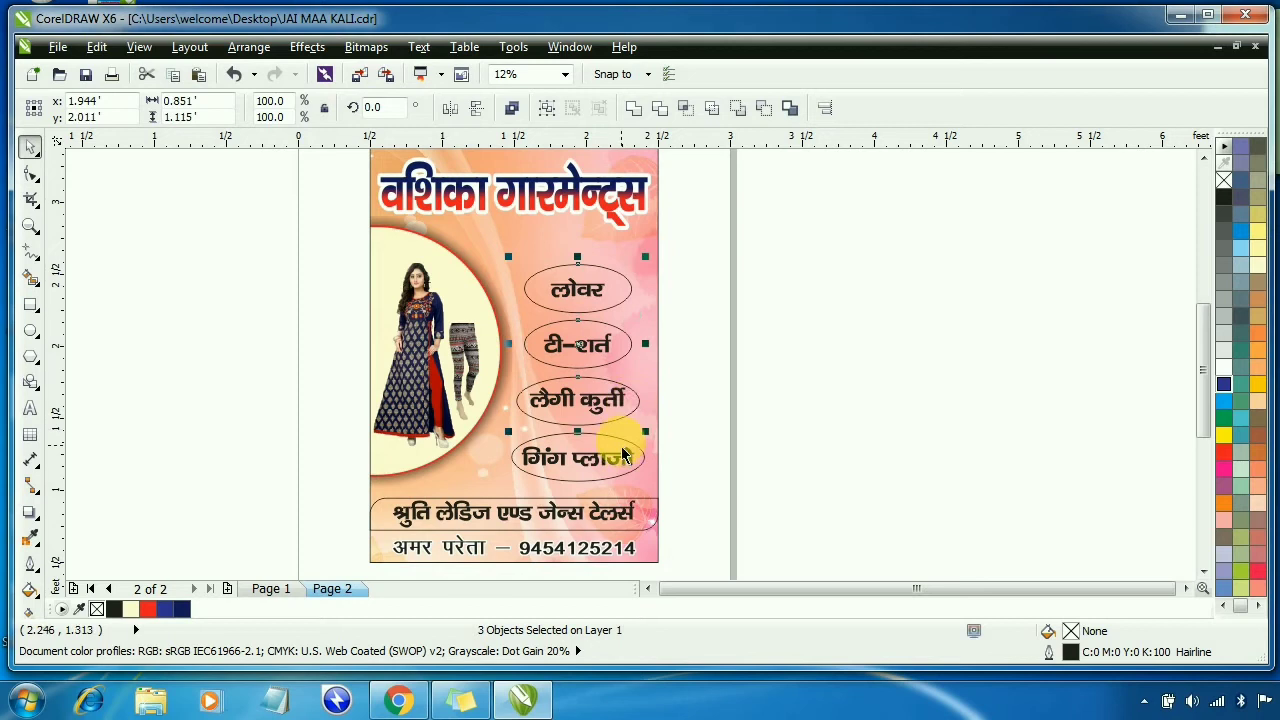
shift+click(622, 453)
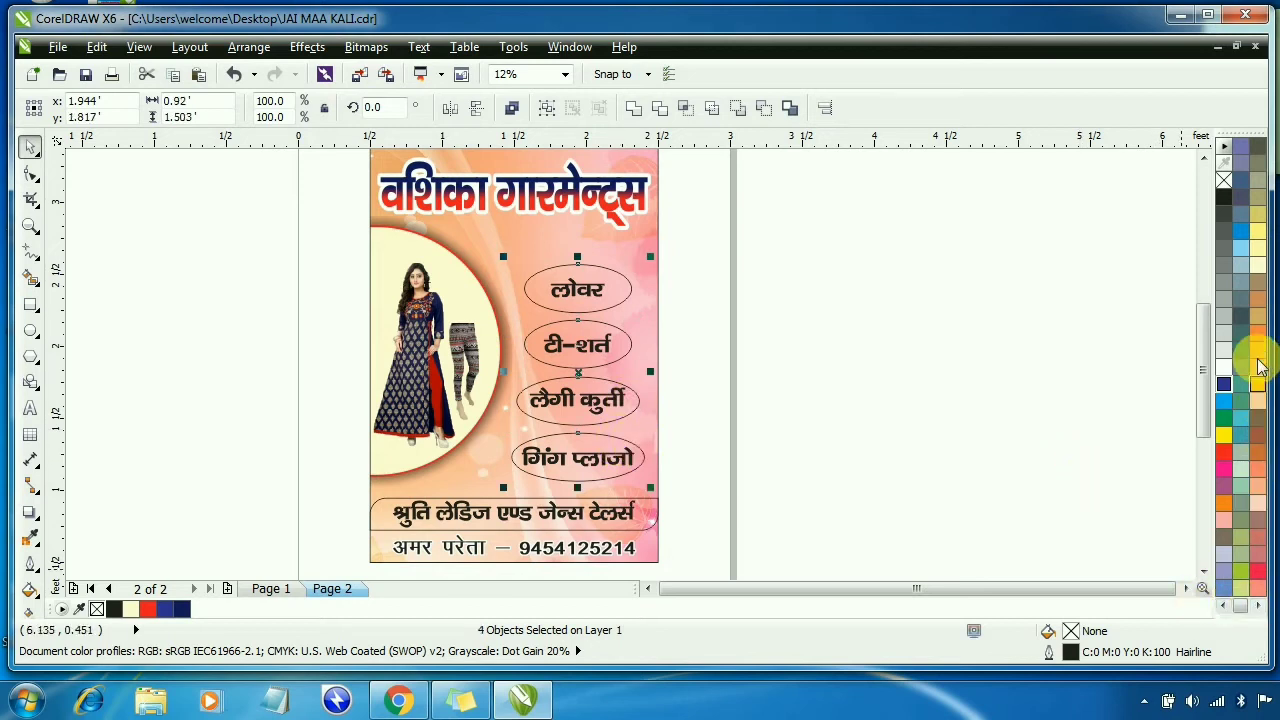
click(1256, 248)
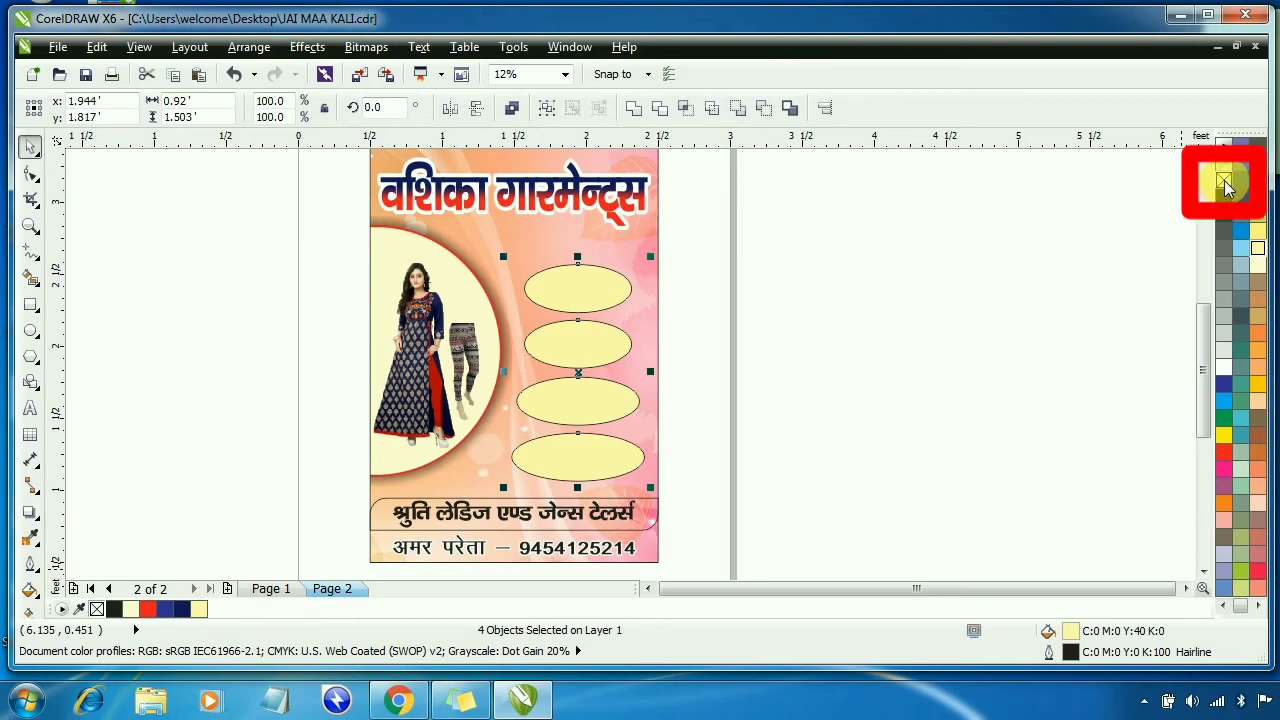
right_click(1224, 180)
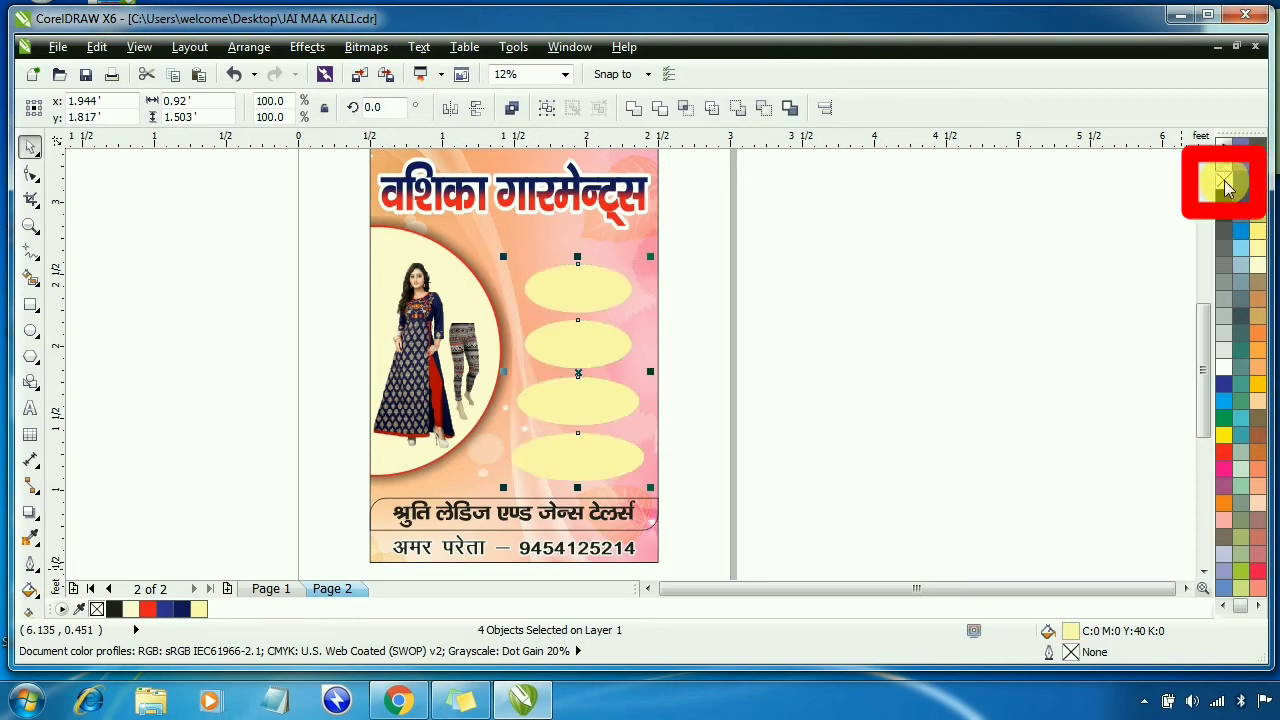
Bring the hidden लोवर and टी-शर्त labels in front of their yellow ellipses
click(1018, 330)
click(600, 290)
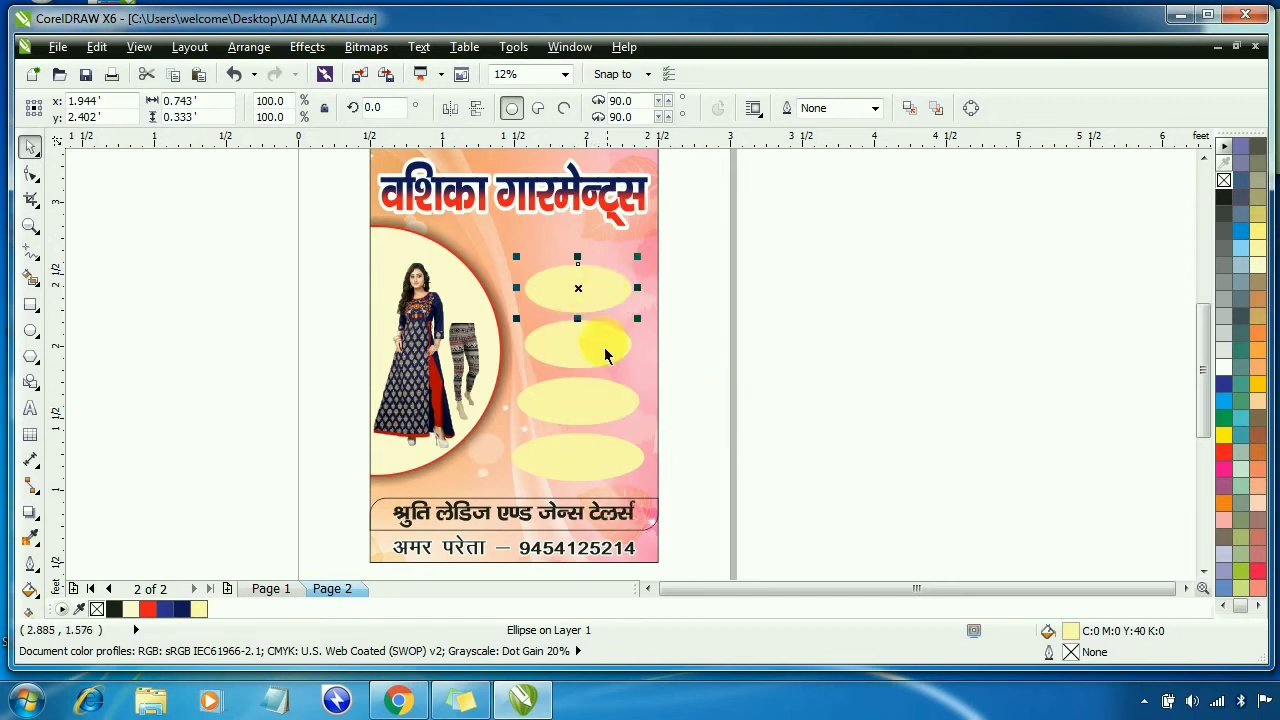
click(599, 291)
click(599, 291)
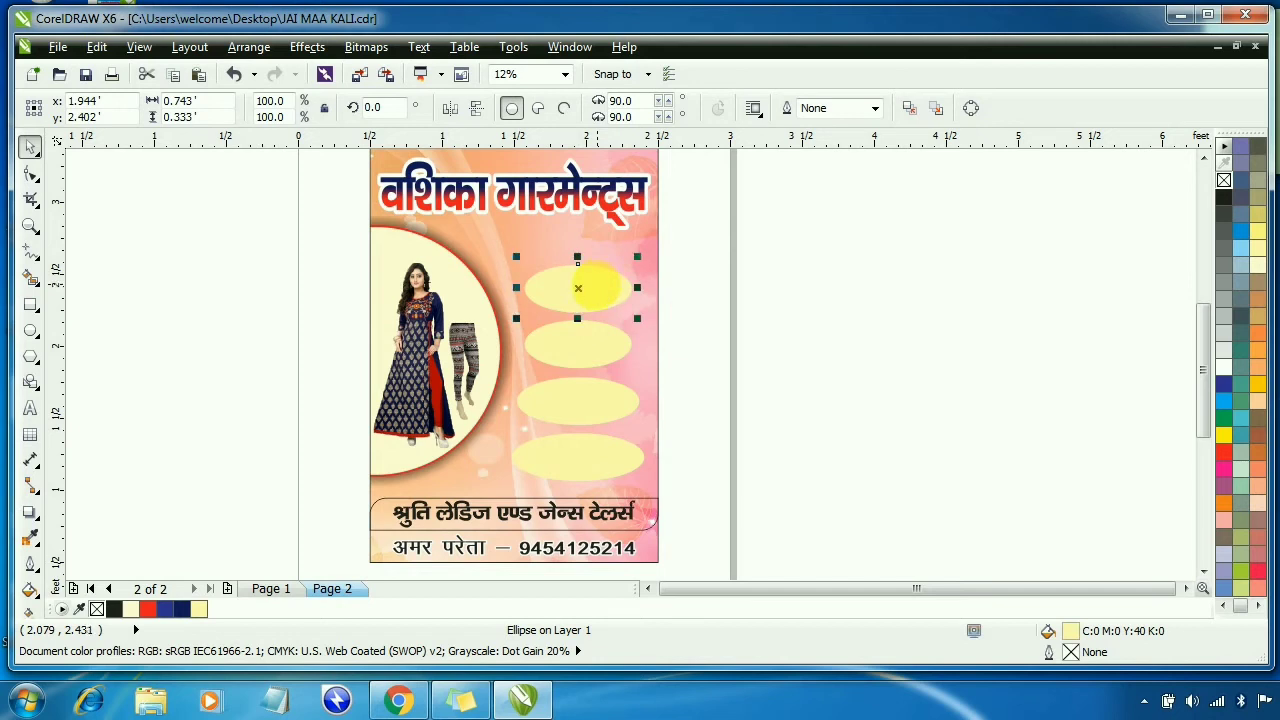
click(606, 304)
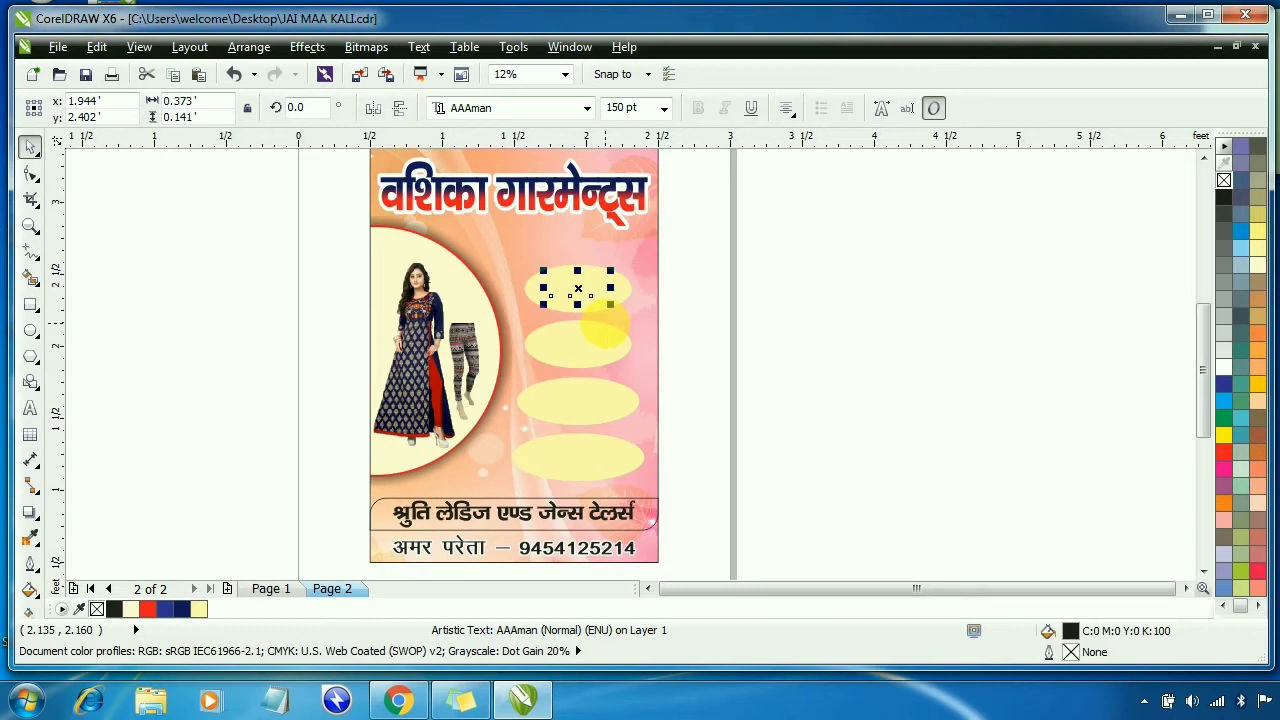
click(583, 368)
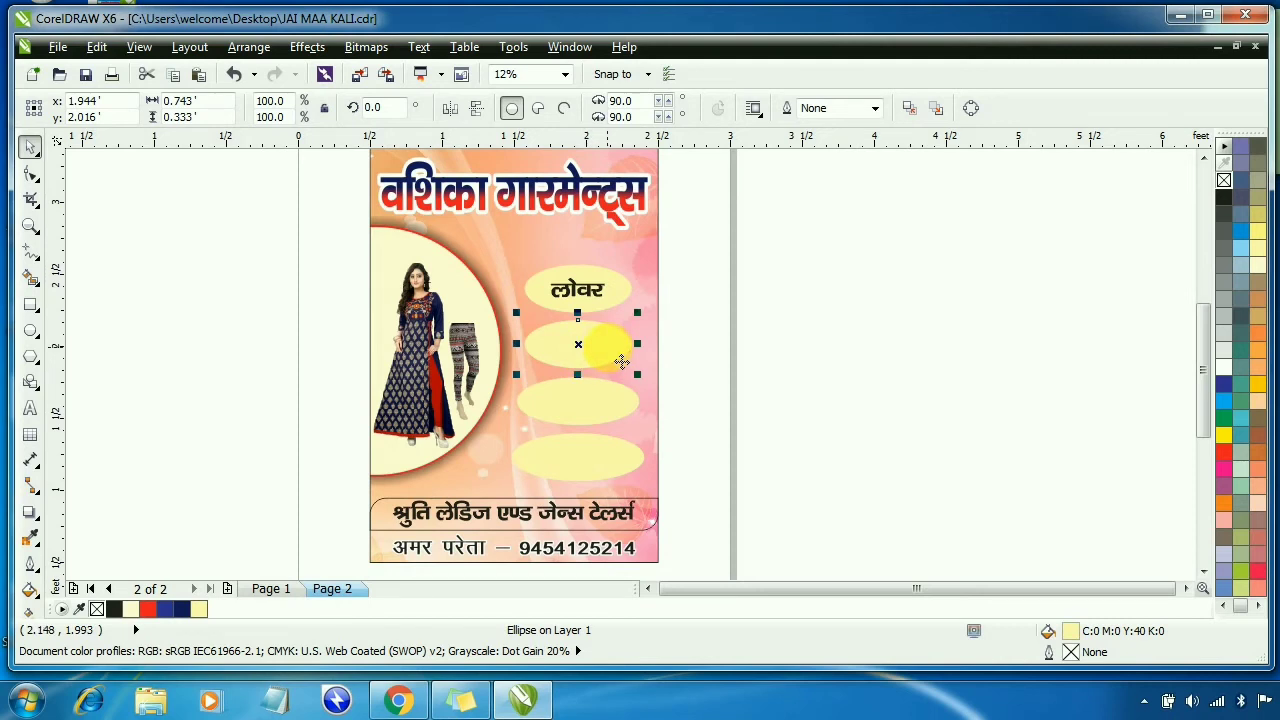
alt+click(594, 349)
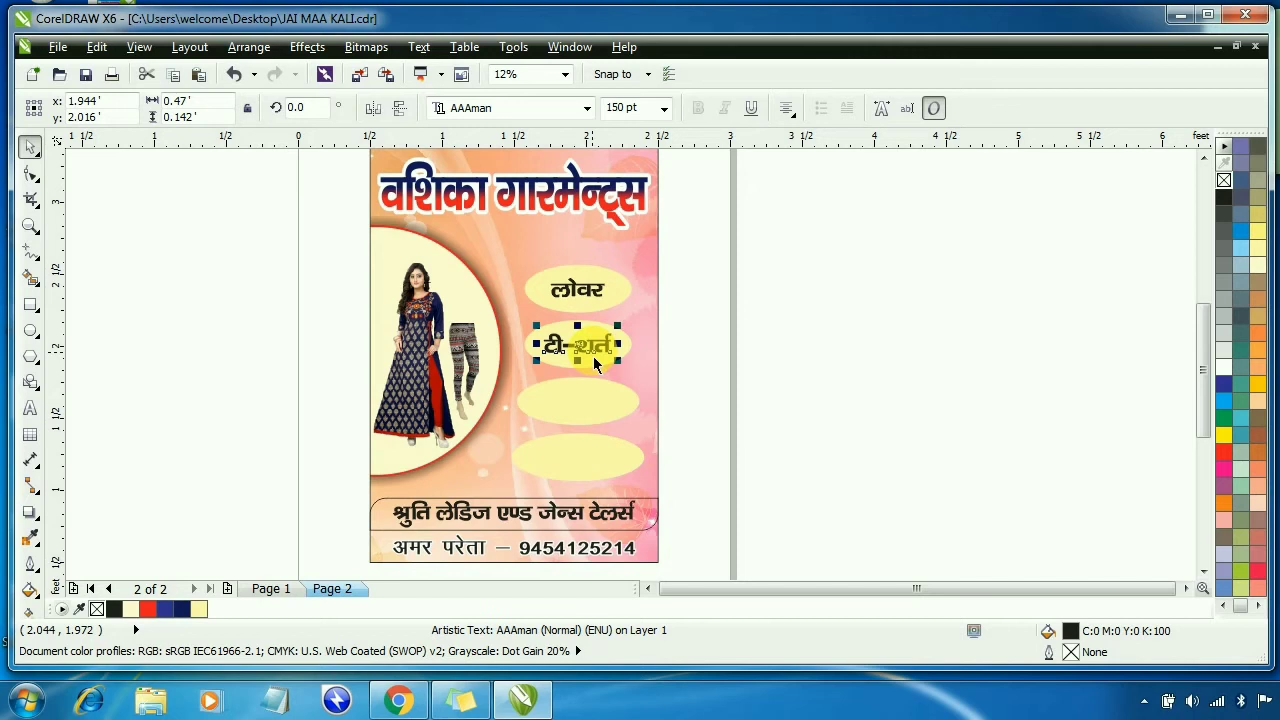
click(757, 413)
Fill the product labels in the ellipses with the sampled navy (C:100 M:94 Y:6 K:45)
click(578, 291)
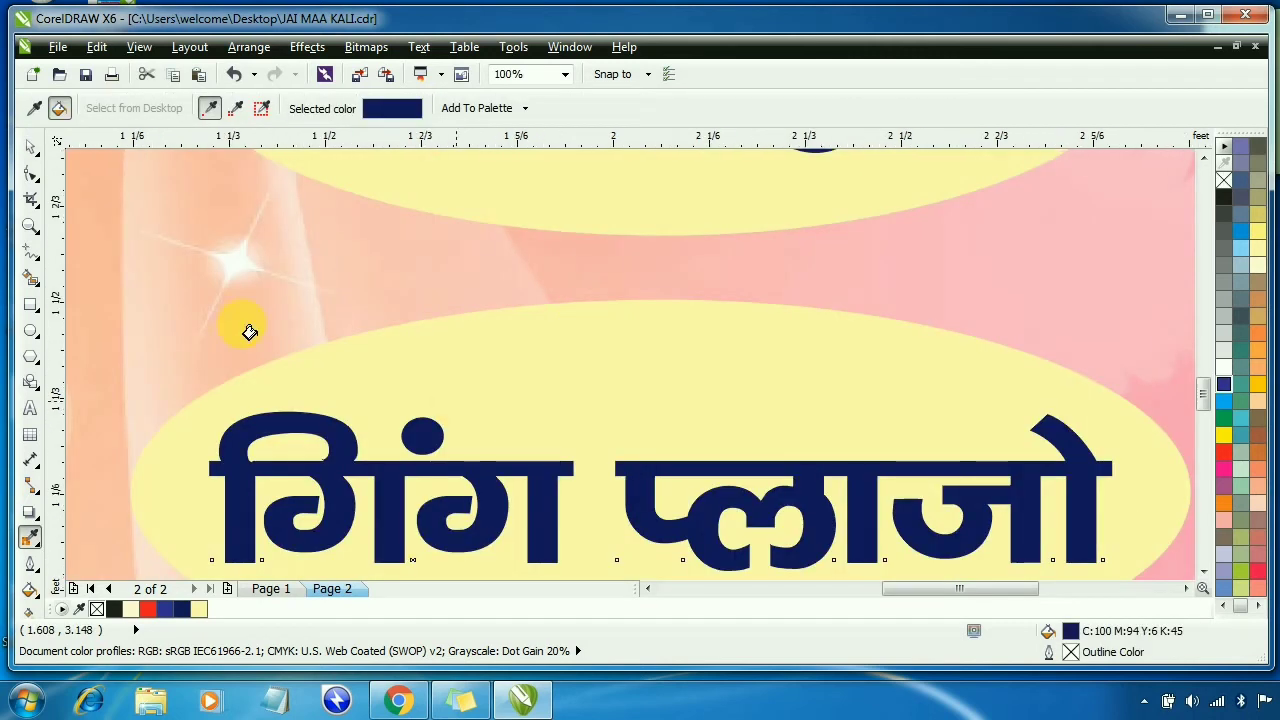
scroll(248, 331, down, 2)
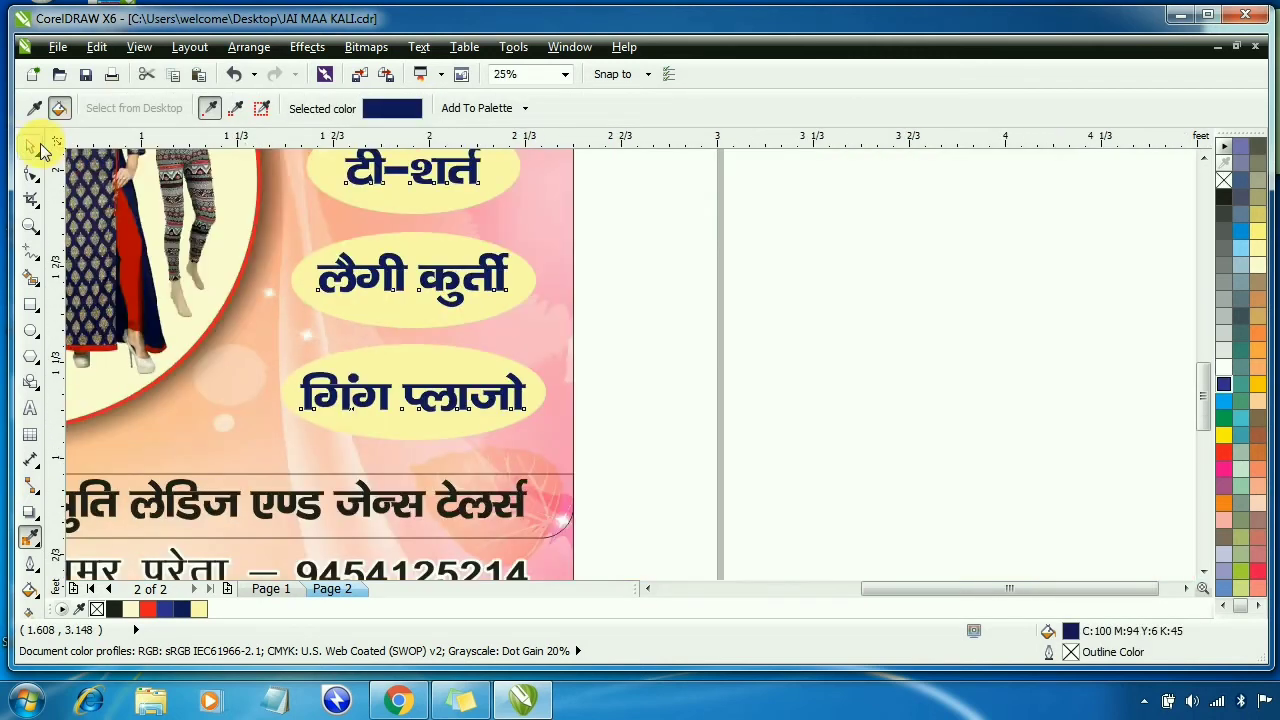
click(30, 147)
key(F4)
click(795, 343)
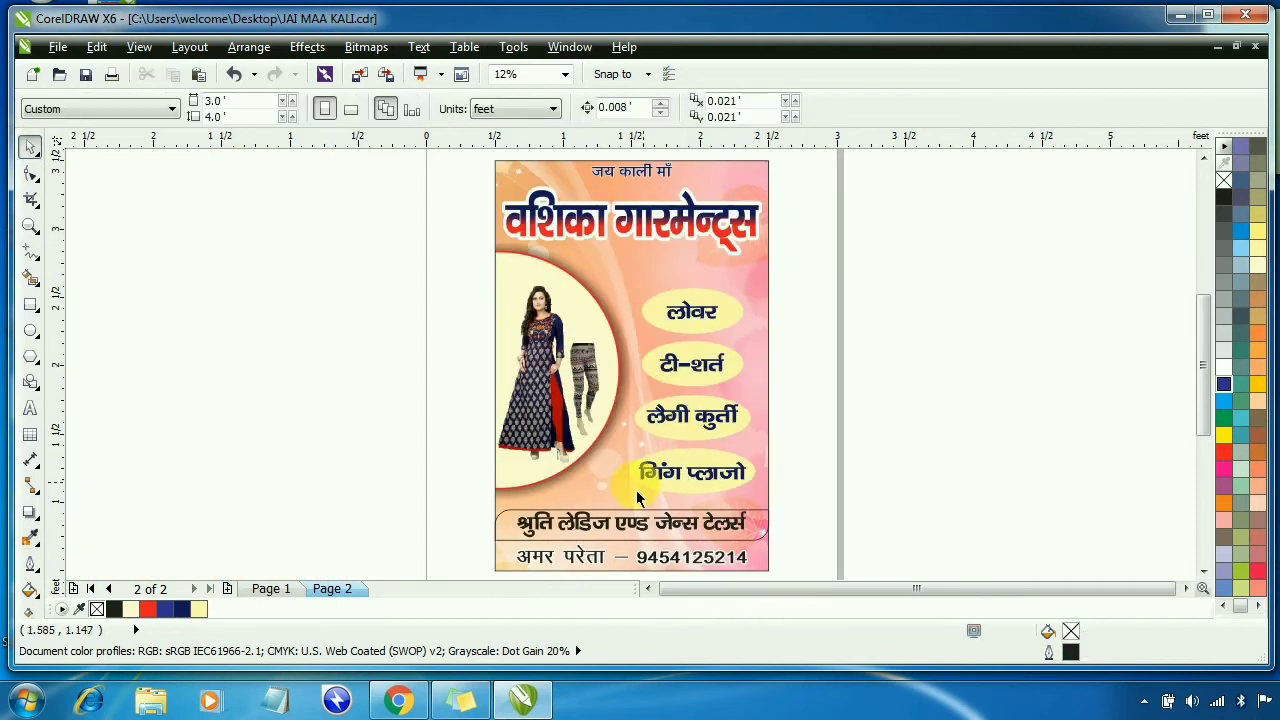
Fill the rounded rectangle behind the tailors line with cyan (C:100 M:0 Y:0 K:0) and remove its outline
drag(476, 489, 780, 537)
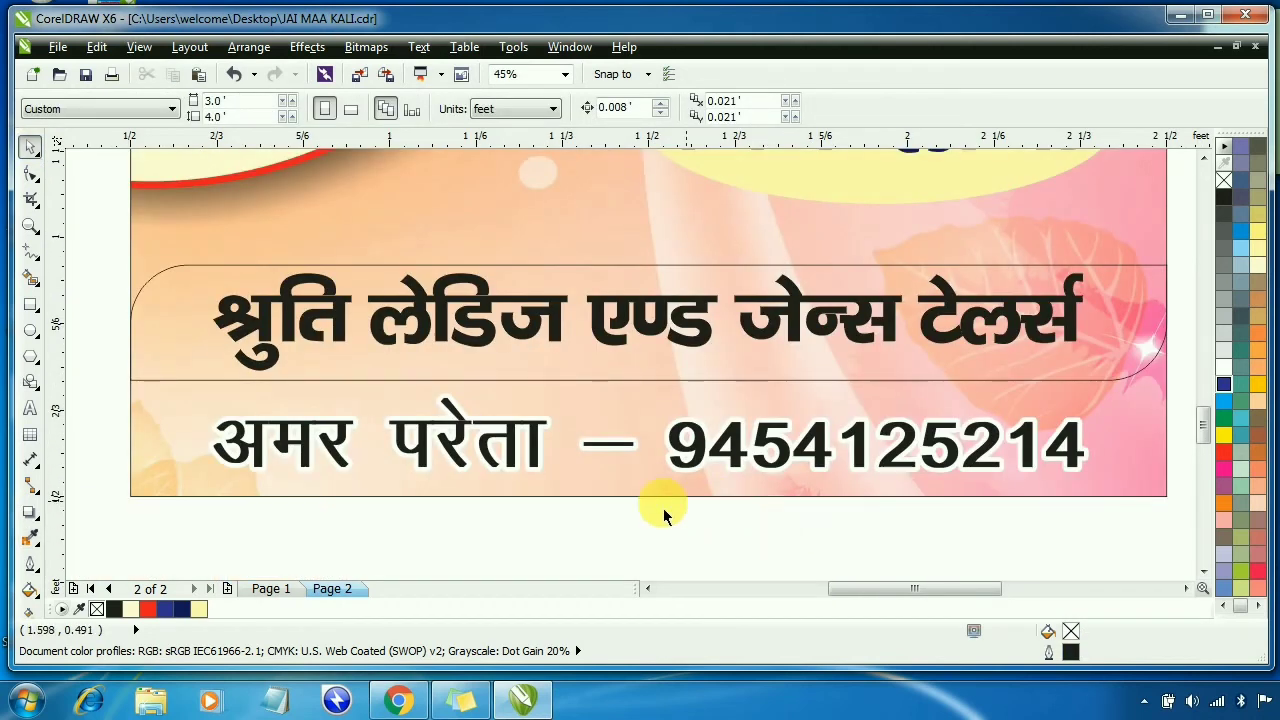
click(554, 271)
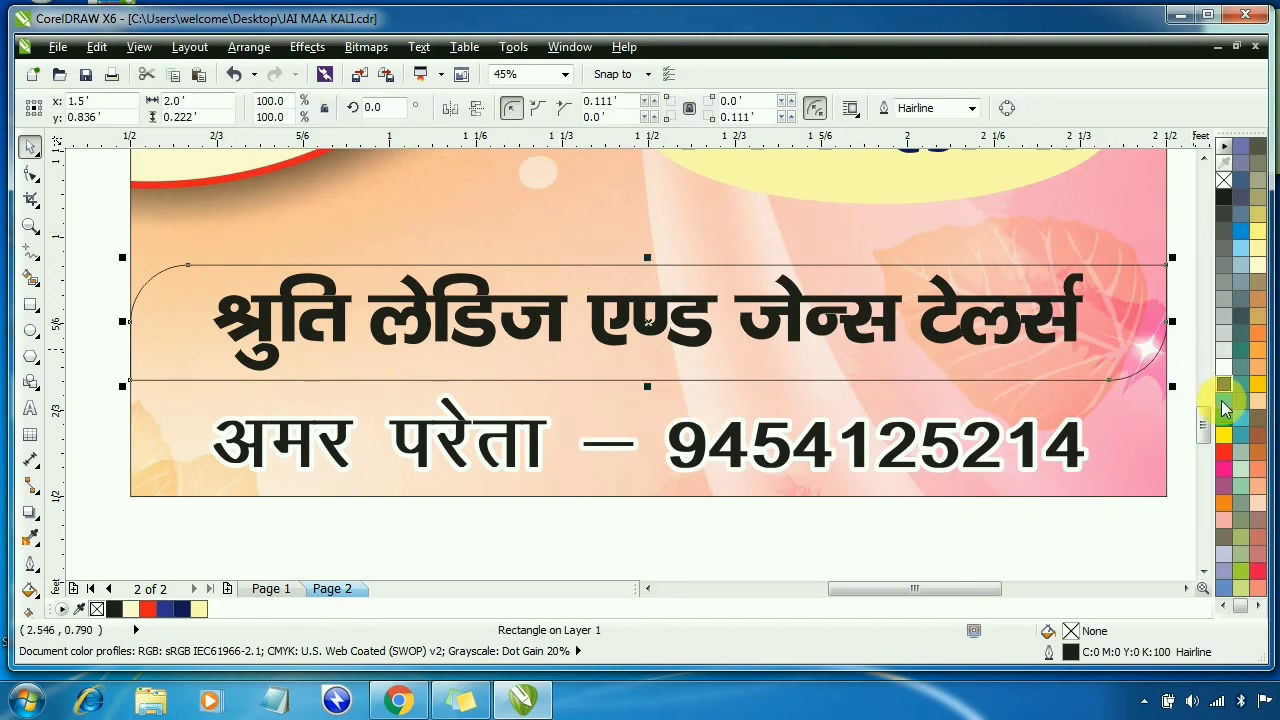
click(1225, 403)
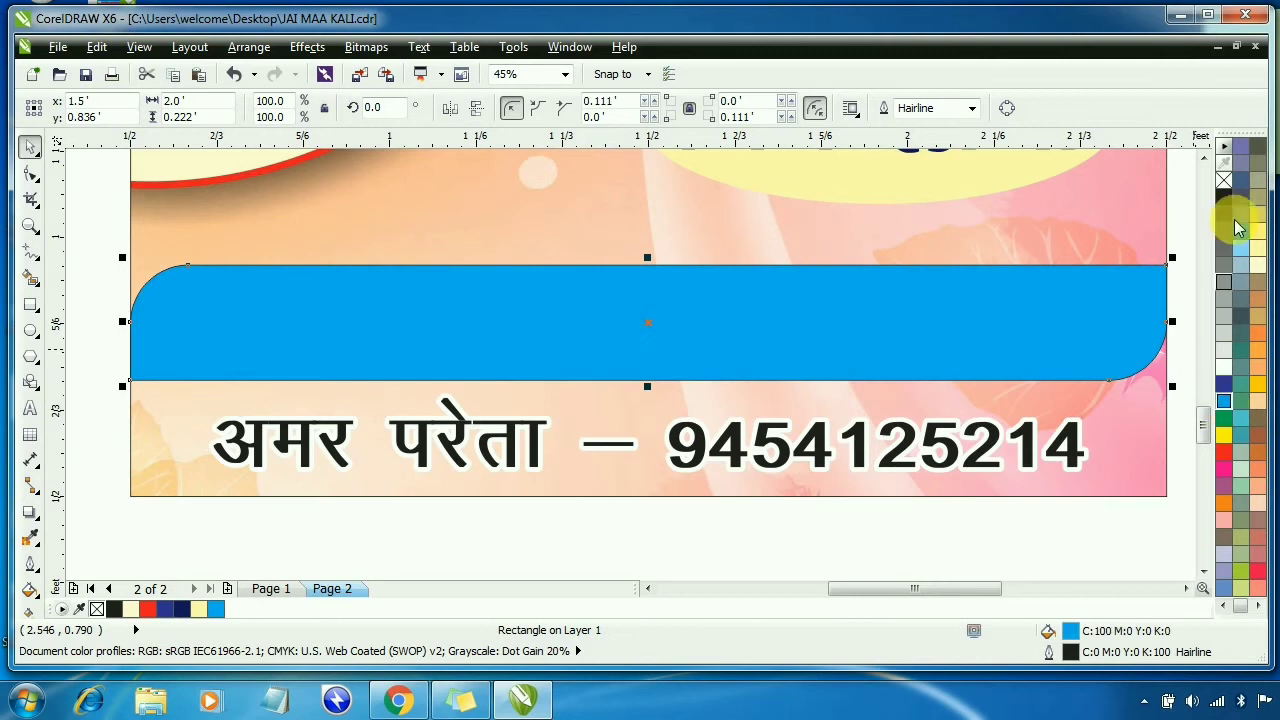
right_click(1224, 180)
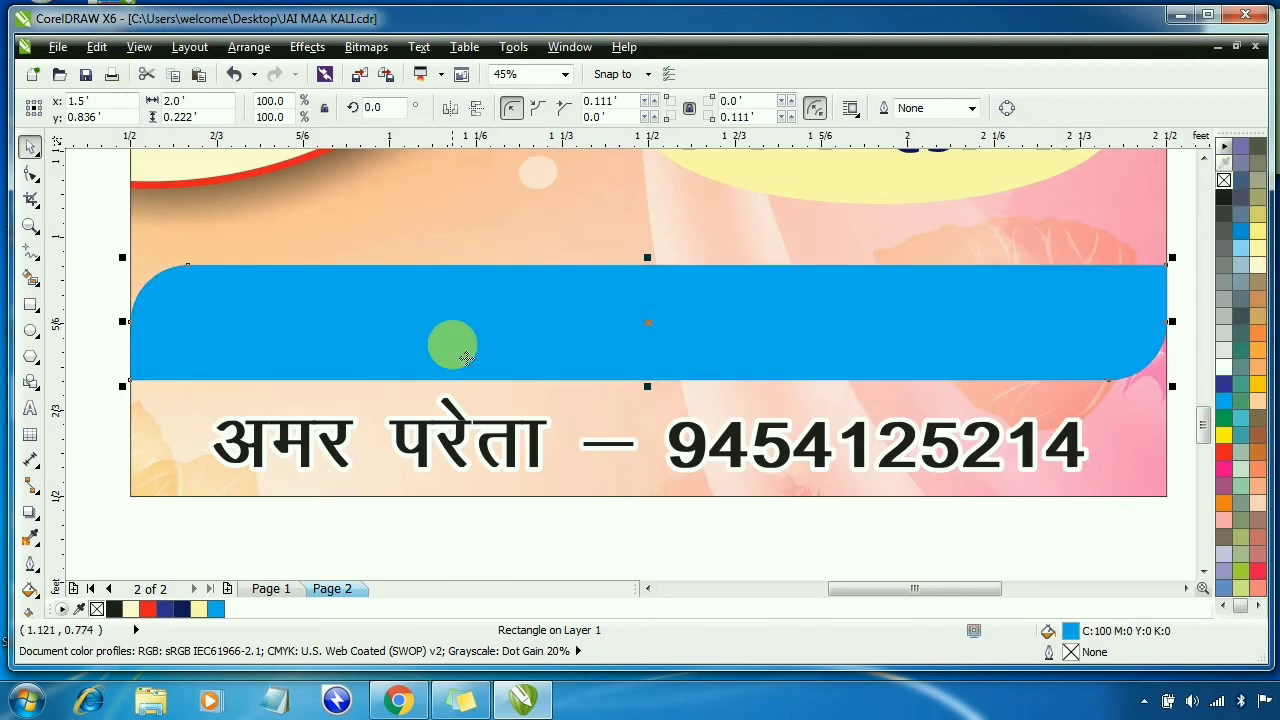
Bring the tailors line in front of the cyan bar and fill it with white
alt+click(451, 335)
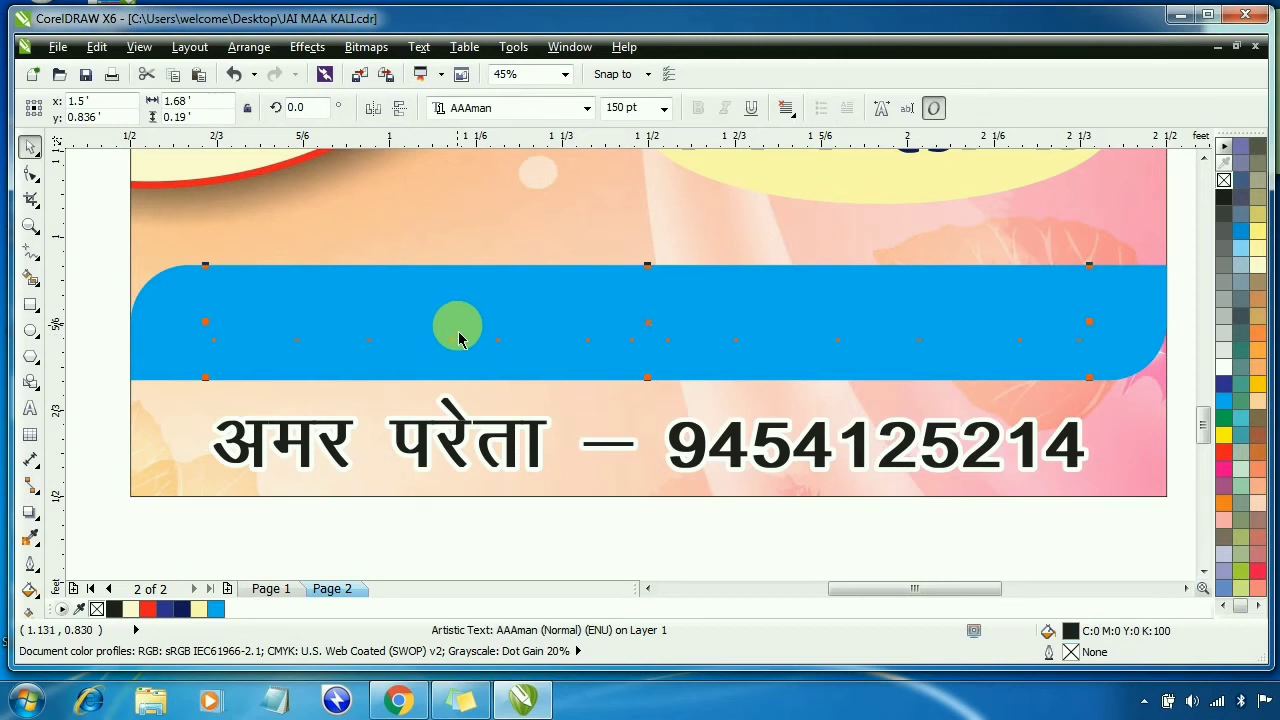
key(shift+Page_Up)
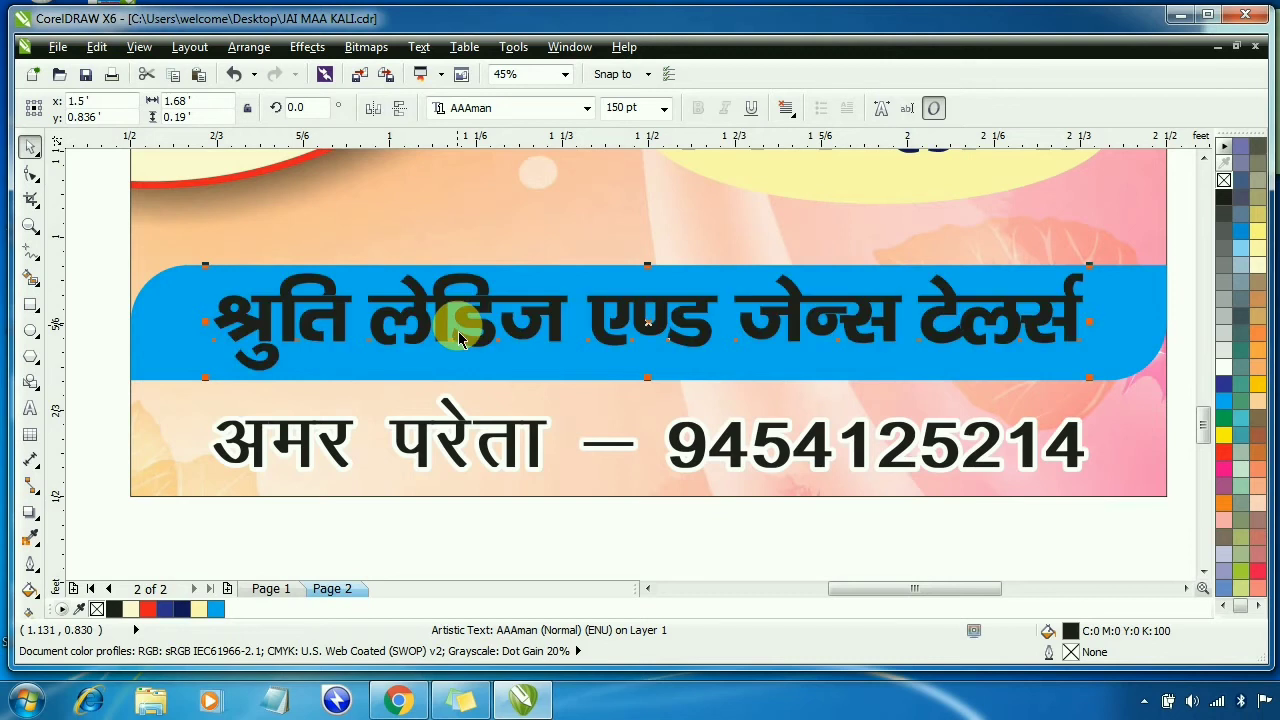
click(1227, 366)
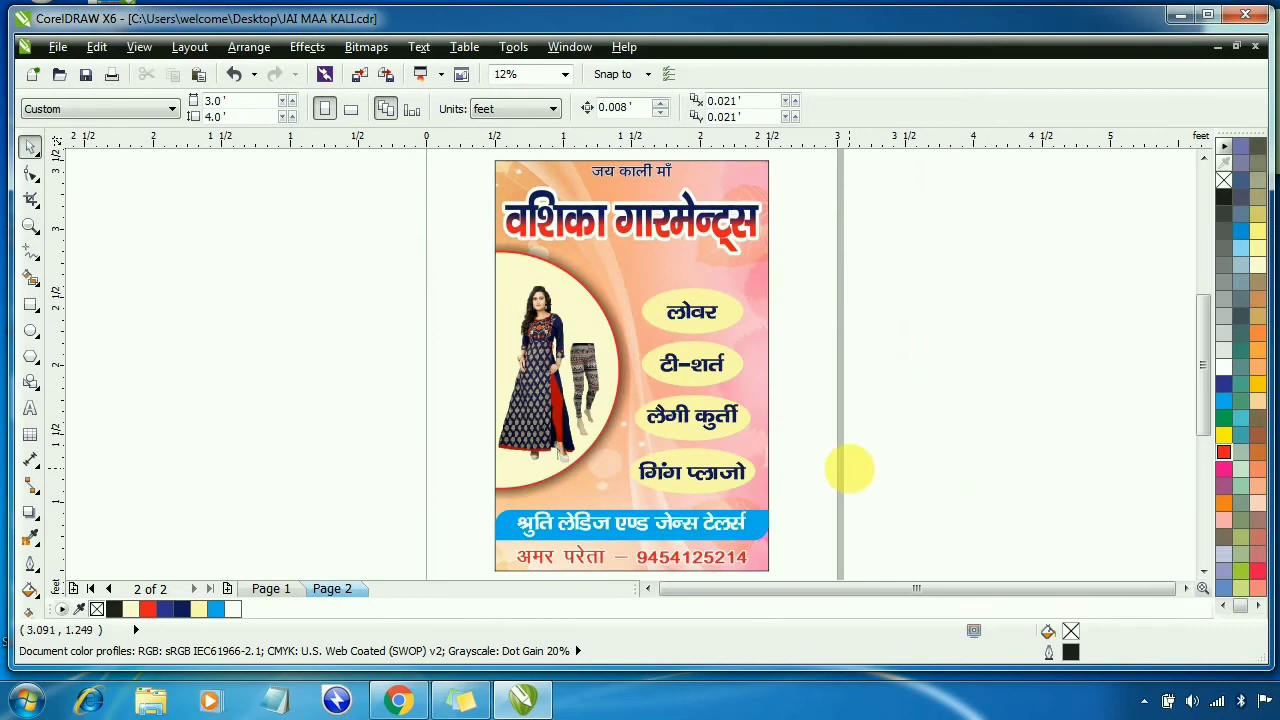
Fill the grouped contact name and phone number below the cyan bar with magenta
click(685, 562)
scroll(665, 577, up, 2)
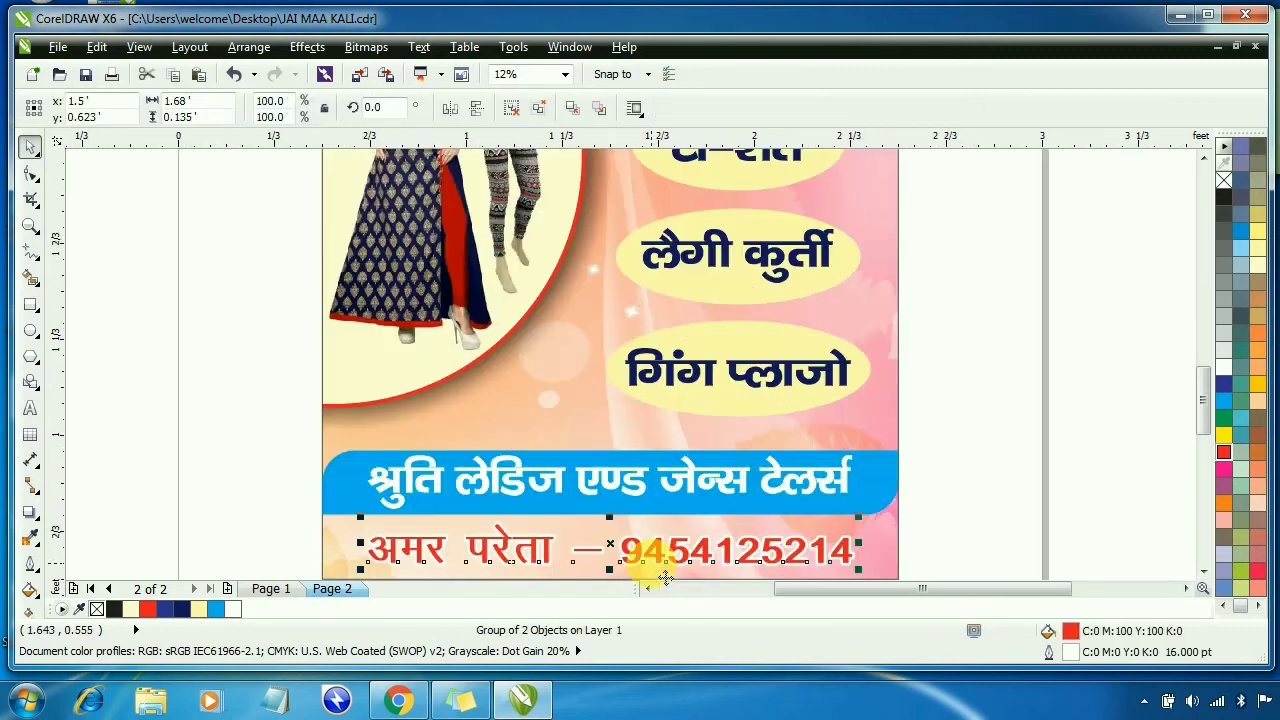
click(1223, 467)
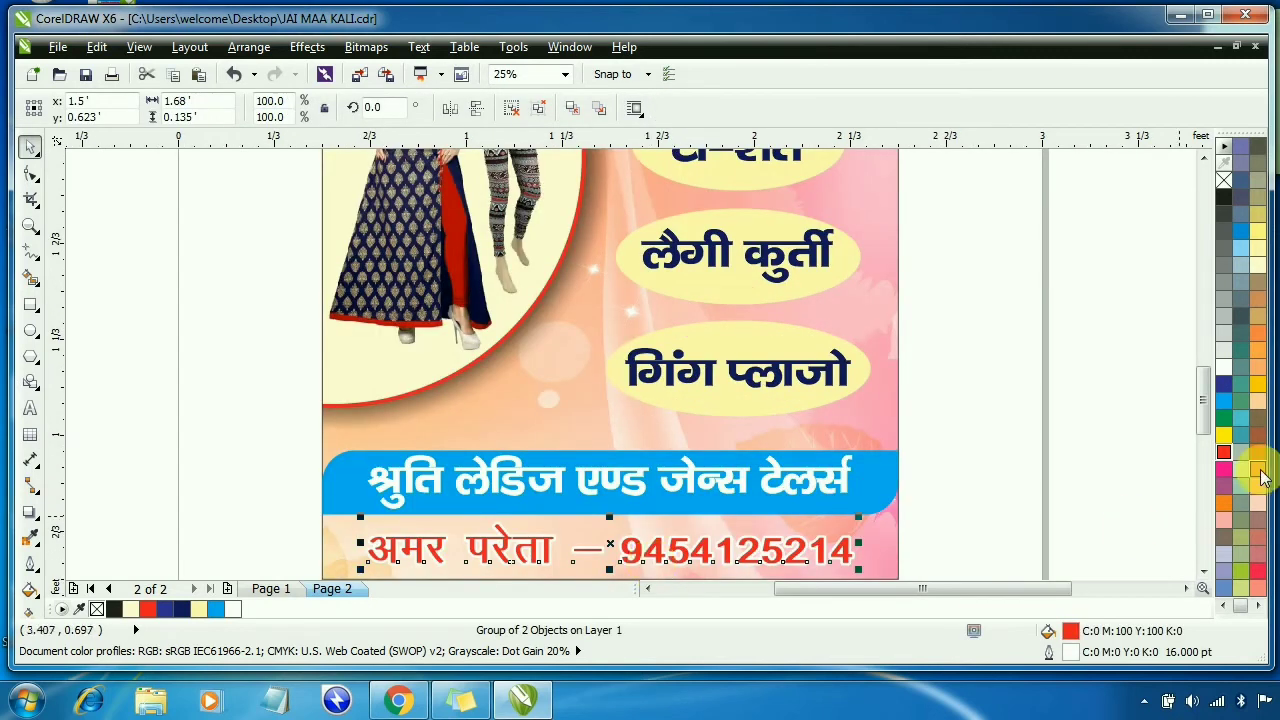
click(996, 491)
Select the whole banner to check its dimensions and set the drawing units to inches
scroll(725, 548, down, 4)
drag(596, 209, 808, 484)
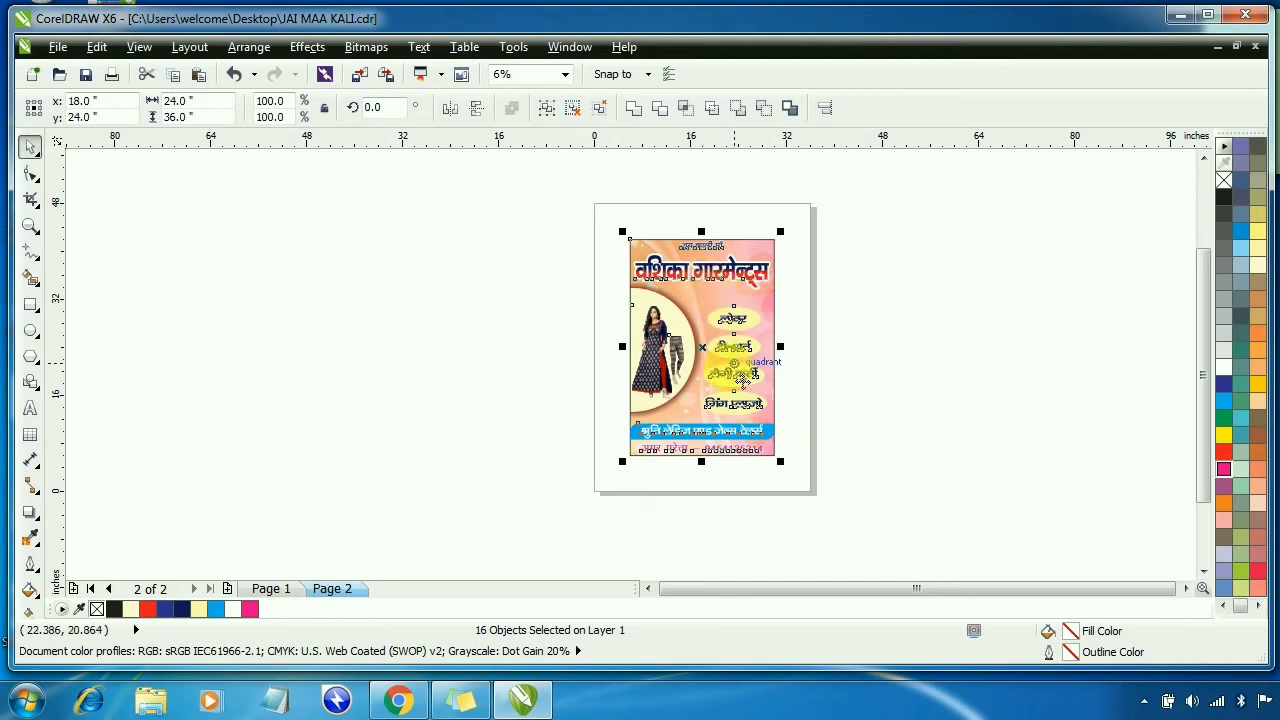
click(834, 349)
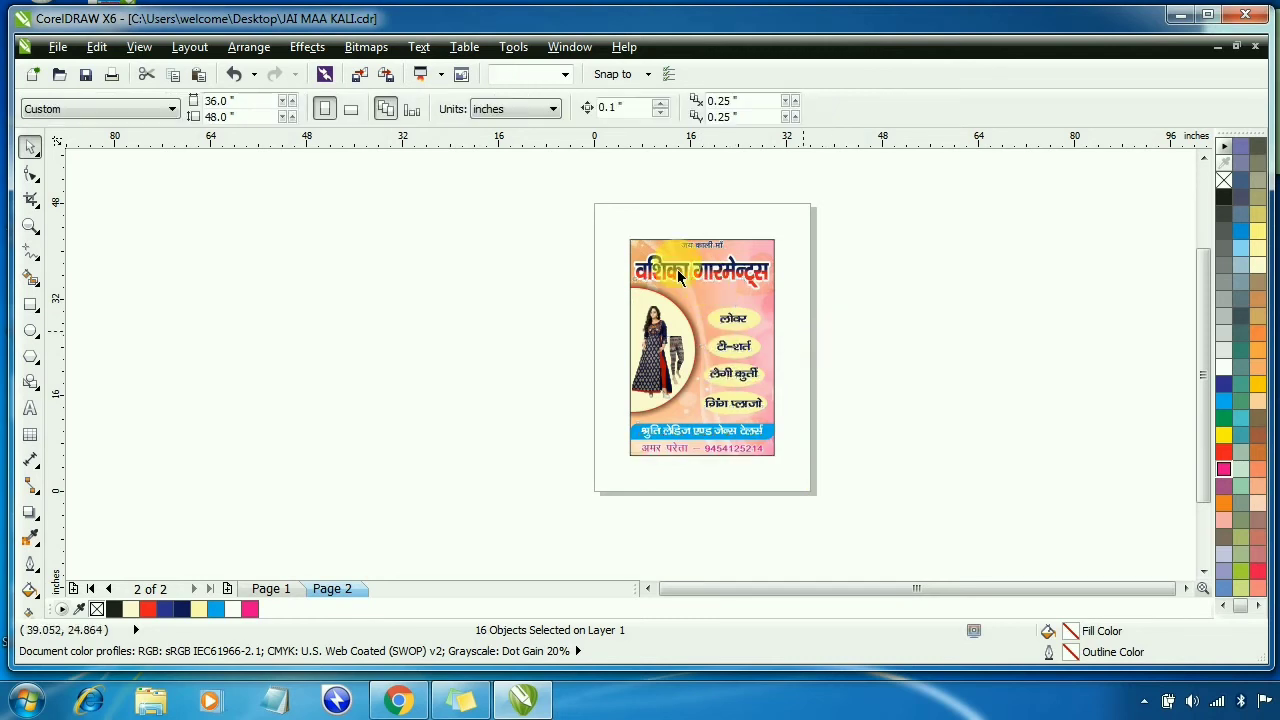
click(508, 112)
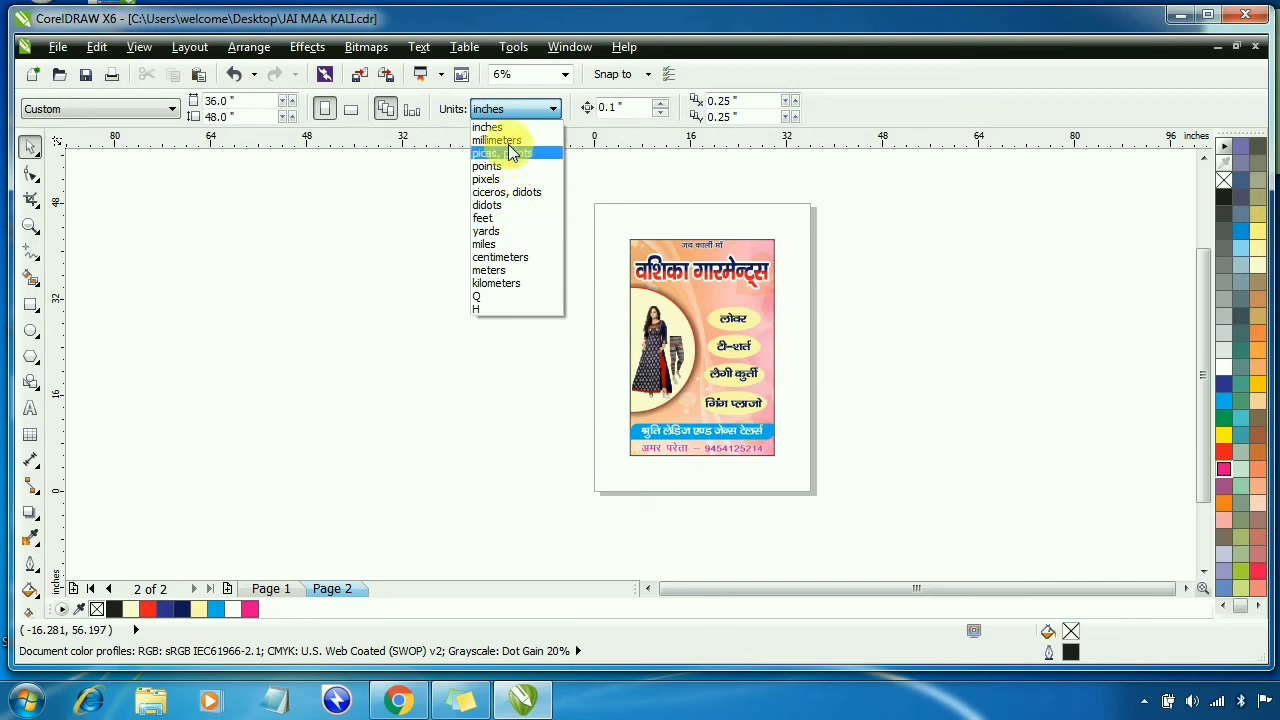
click(508, 127)
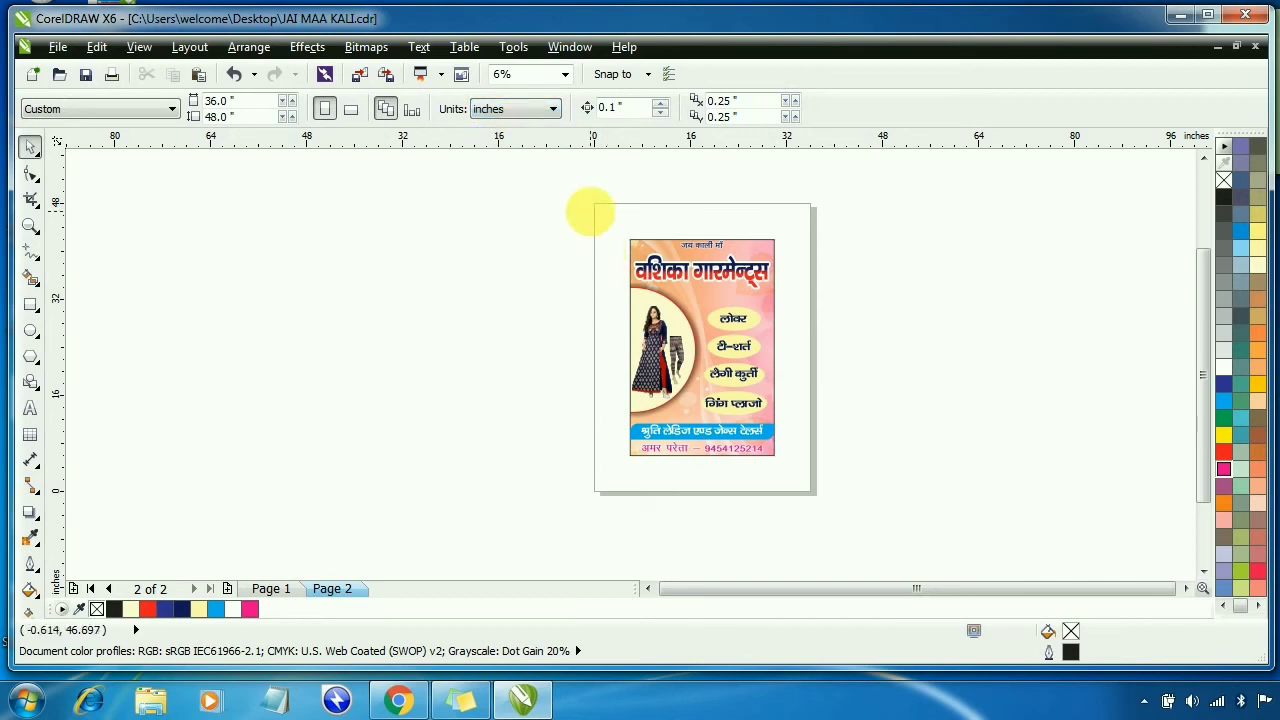
Select the whole banner artwork and resize it to 22 by 34 inches
drag(590, 210, 828, 484)
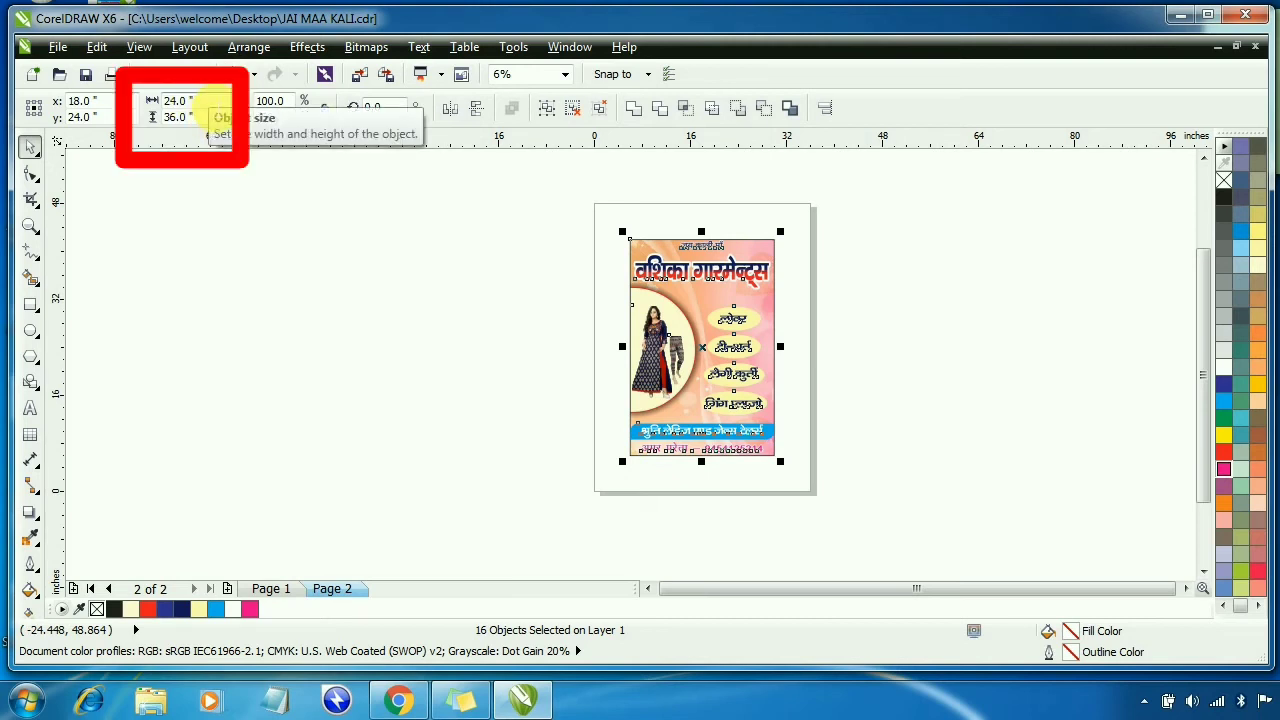
click(316, 275)
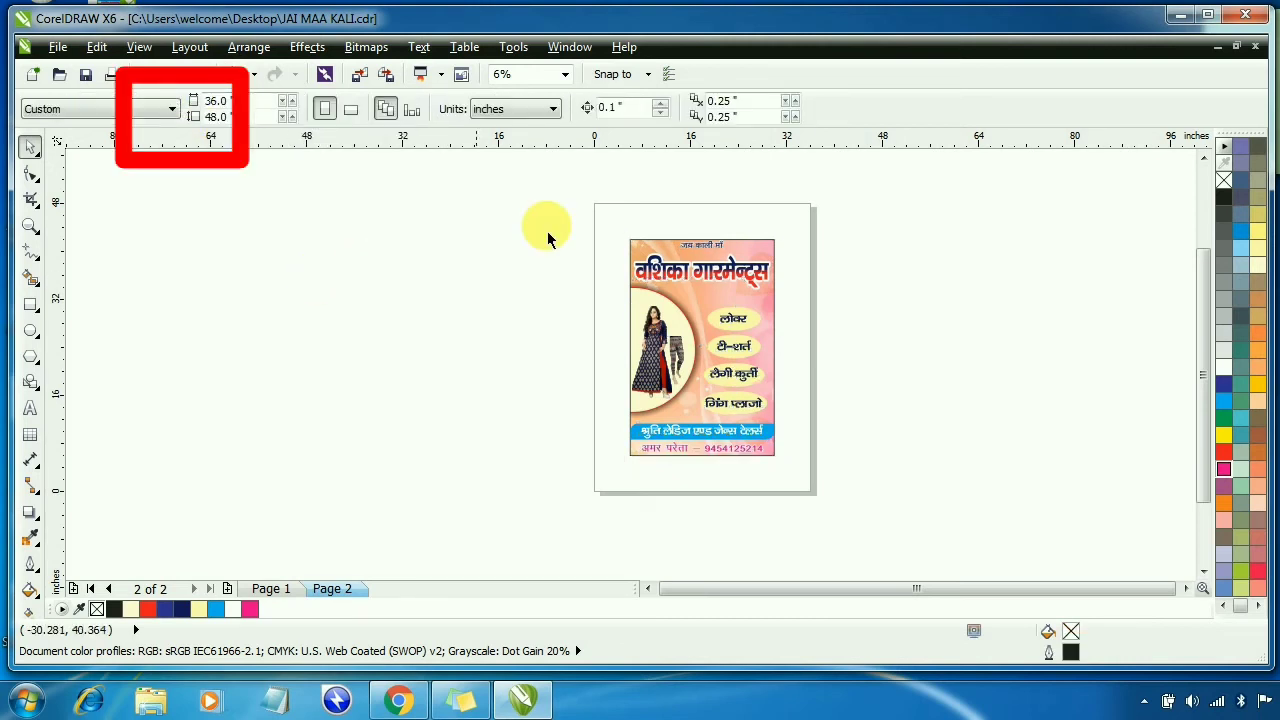
drag(614, 220, 900, 531)
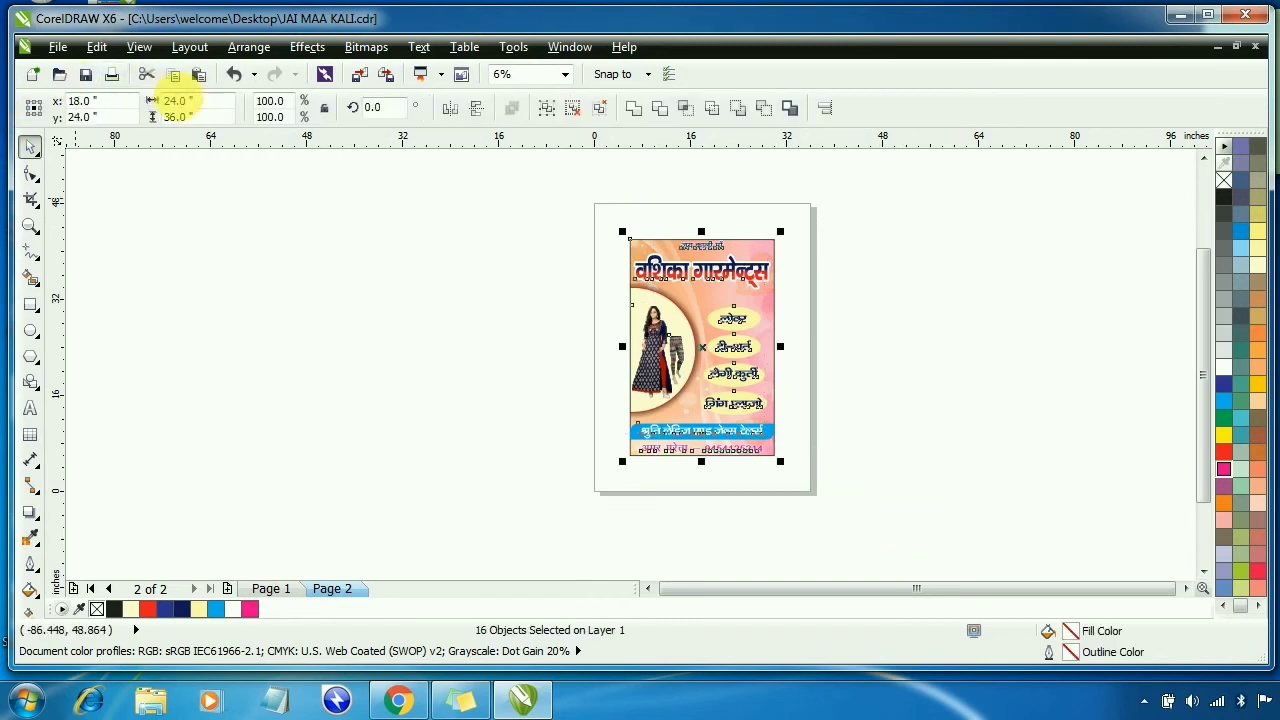
click(178, 100)
text(22)
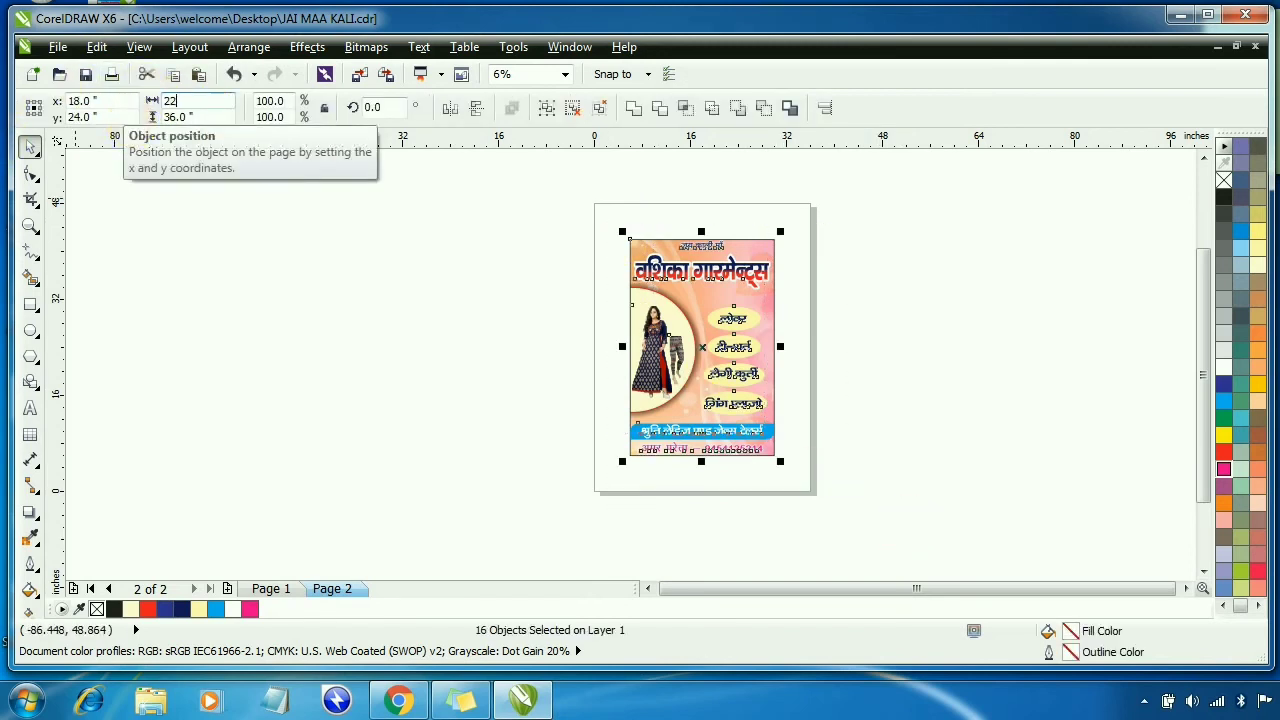
key(Tab)
text(34)
click(118, 108)
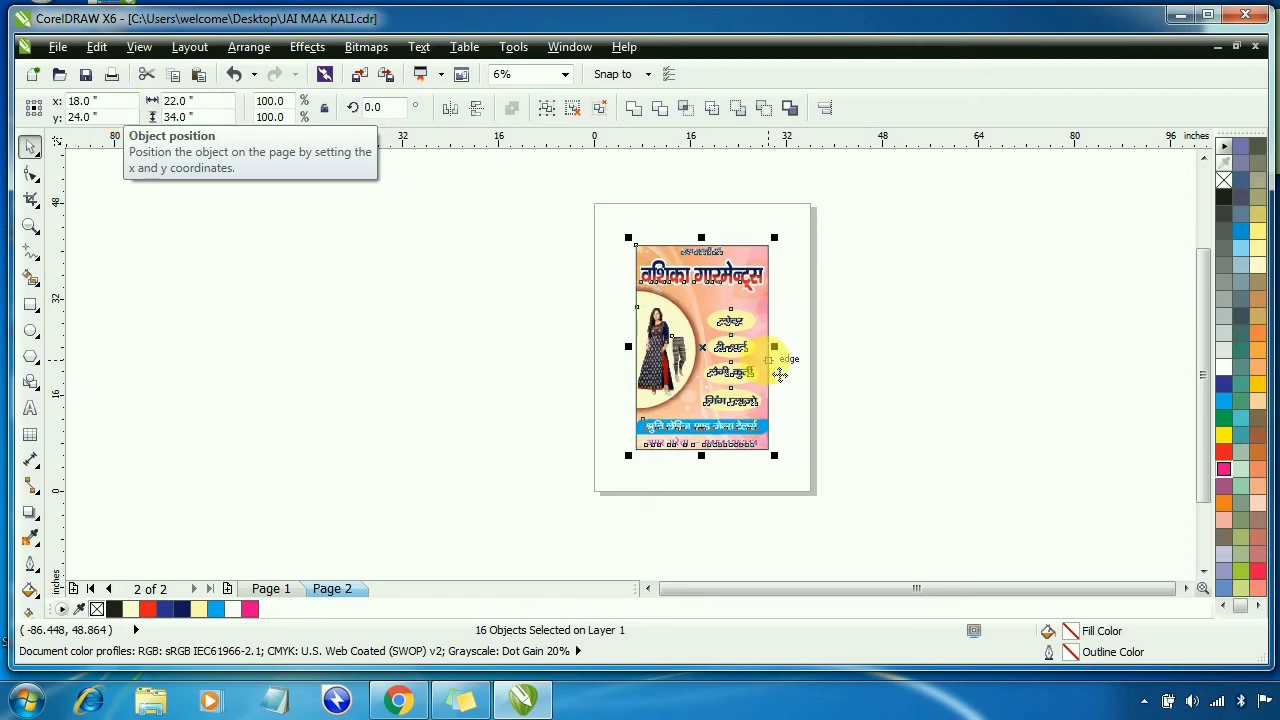
click(350, 337)
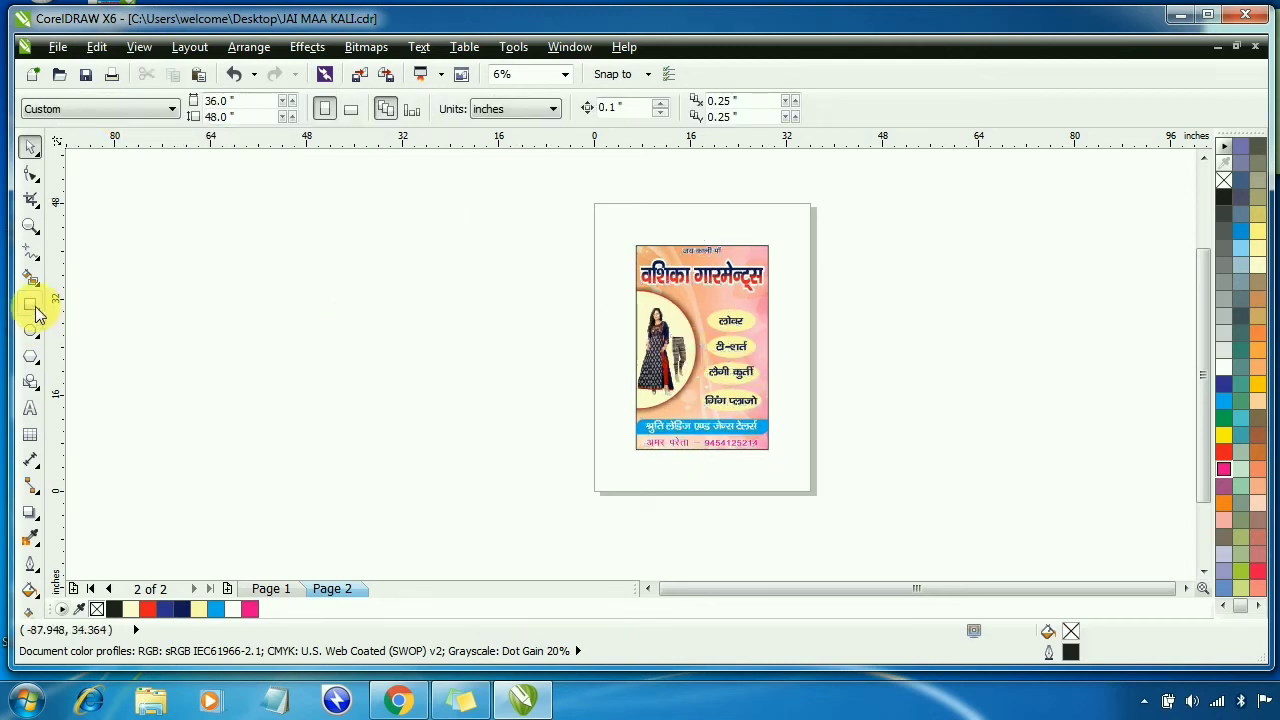
Draw a rectangle on the empty area beside the page and set its size to 24 by 36 inches
click(30, 305)
drag(319, 242, 507, 467)
click(30, 146)
double_click(176, 101)
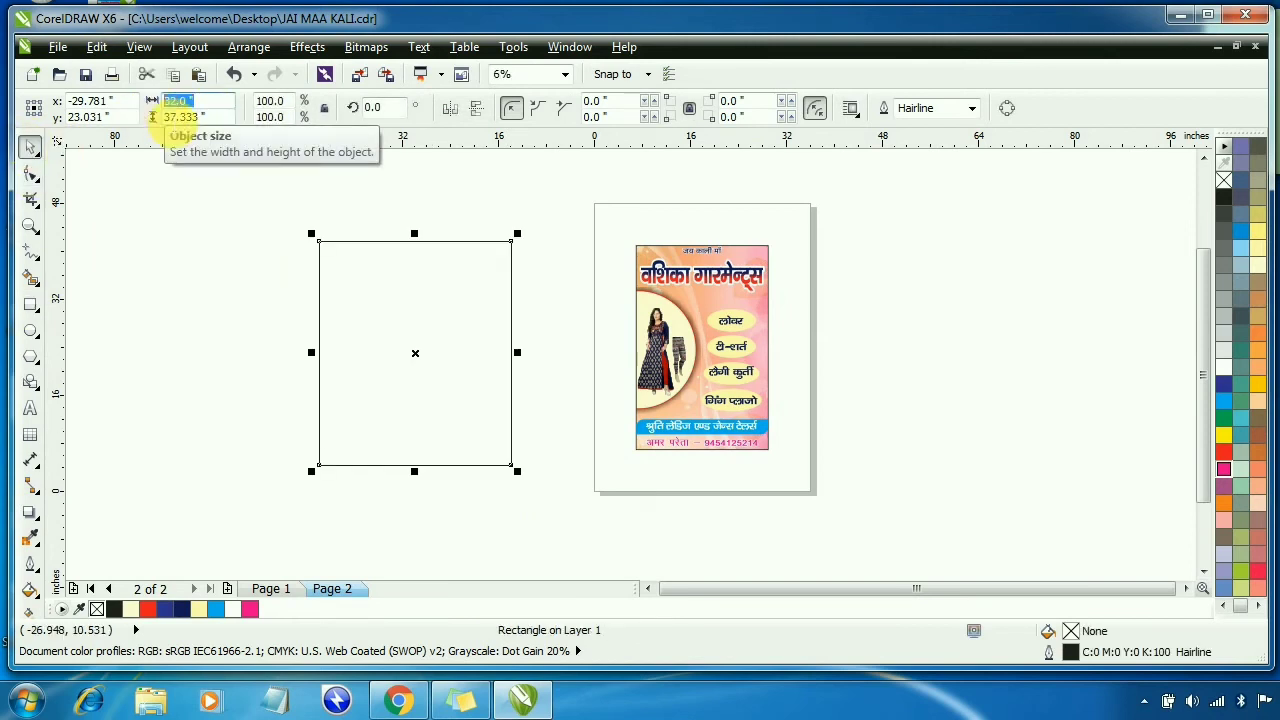
text(24)
key(Tab)
text(3)
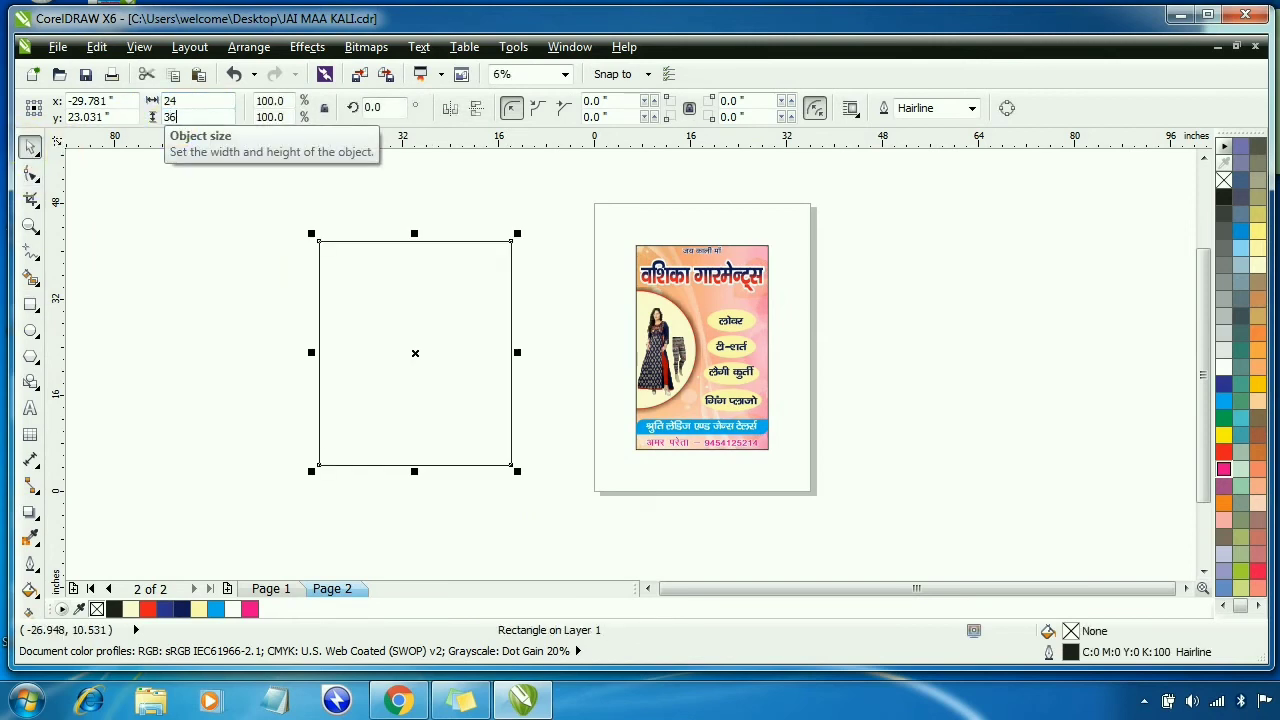
text(6)
key(Return)
click(543, 243)
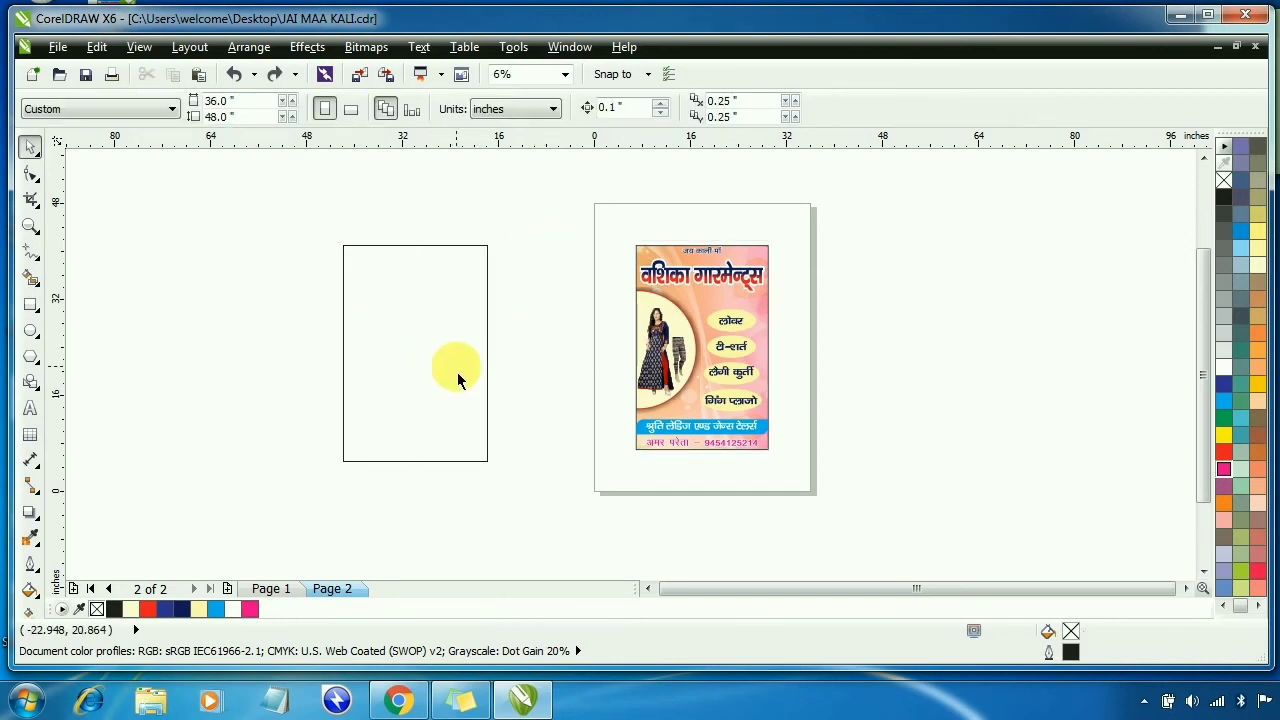
Centre the 24 by 36 inch rectangle on the page so that it frames the banner artwork
click(425, 297)
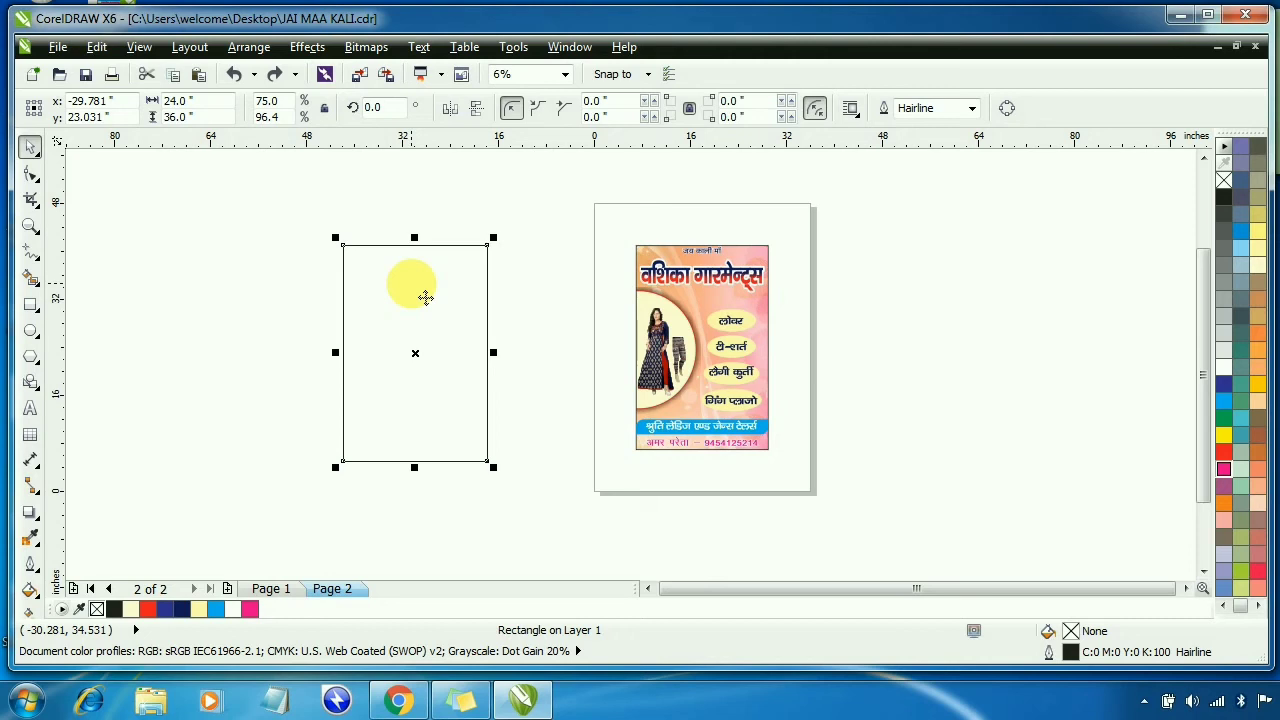
key(p)
click(797, 315)
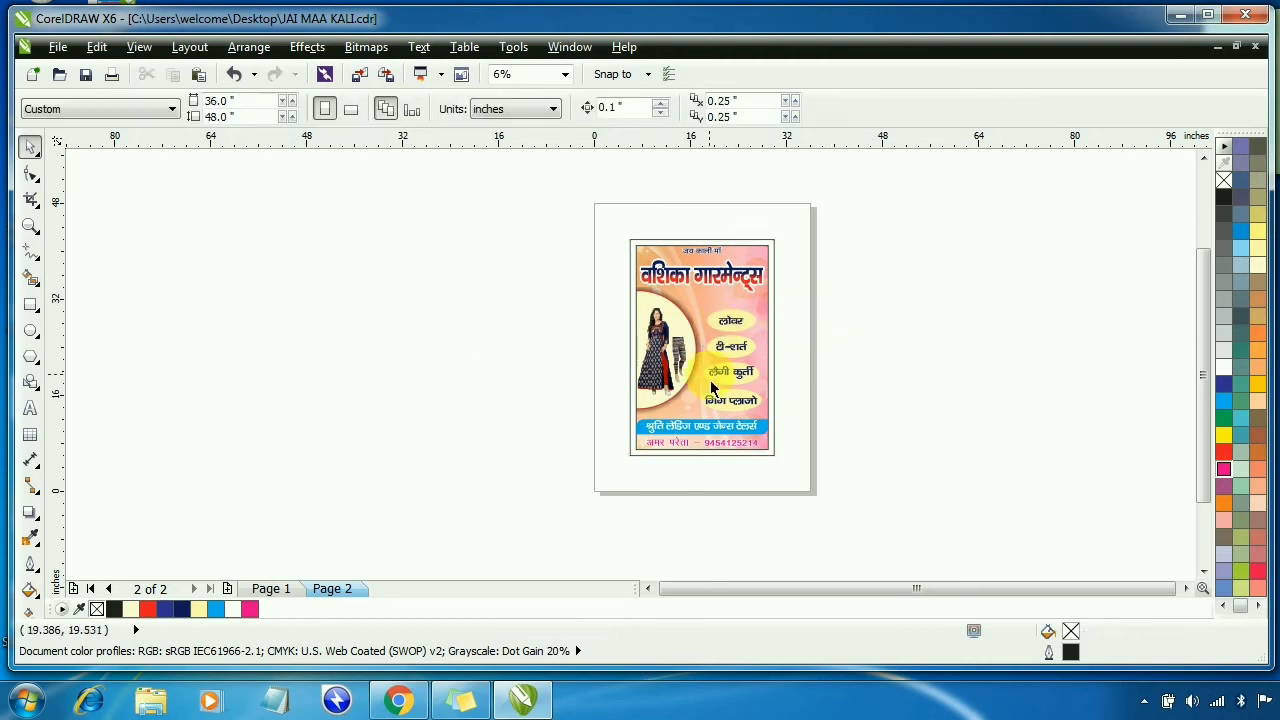
scroll(712, 373, up, 1)
click(830, 235)
scroll(823, 357, down, 1)
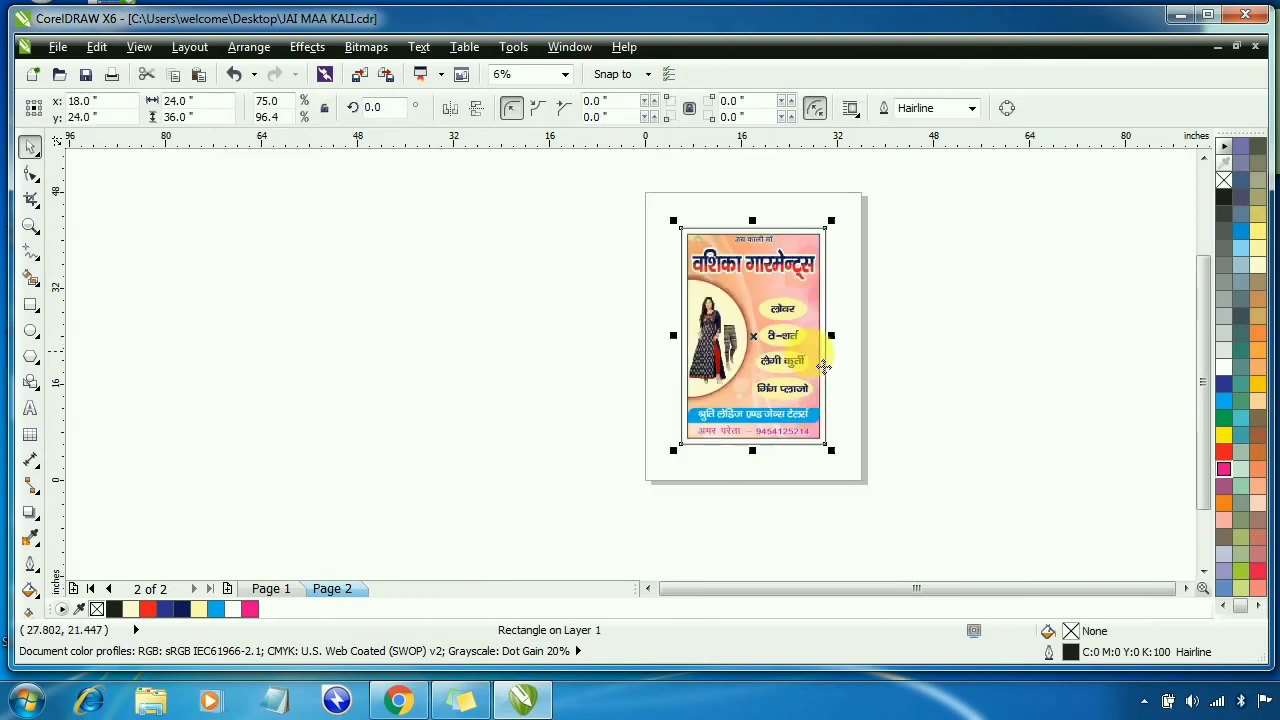
Remove the outline of the floral background rectangle inside the frame
drag(603, 180, 883, 516)
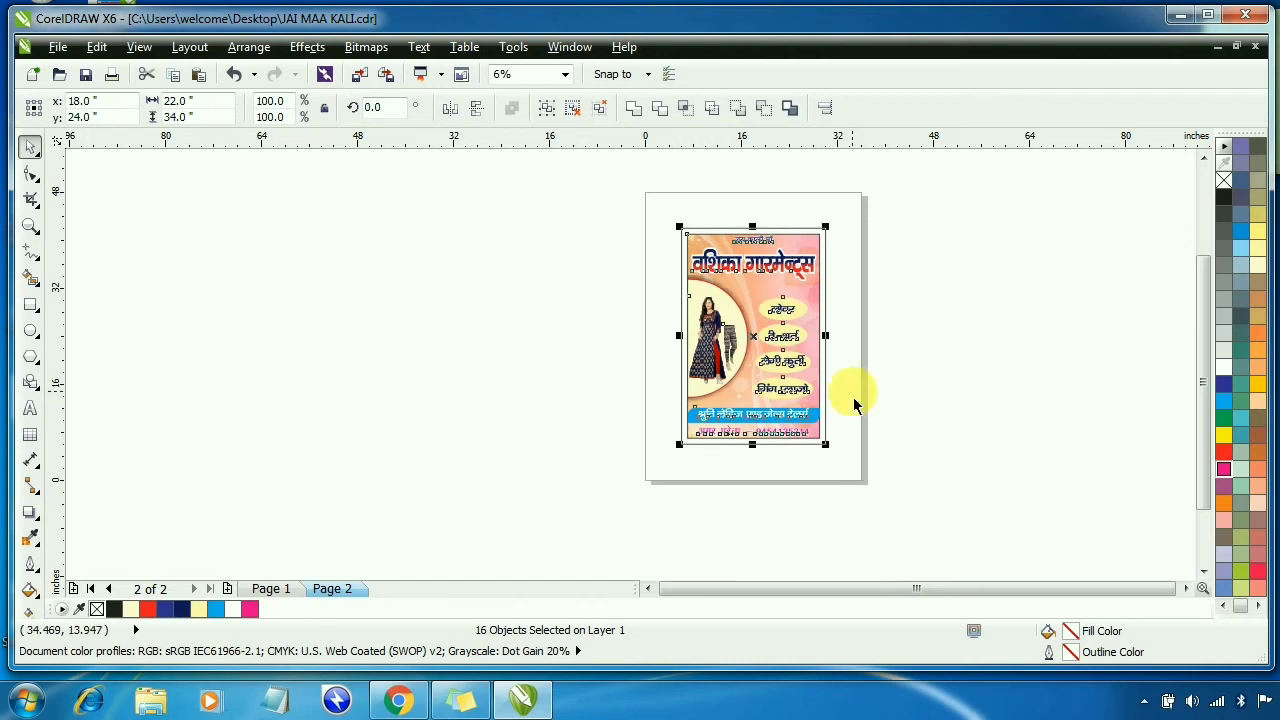
scroll(829, 251, up, 2)
key(Escape)
click(849, 196)
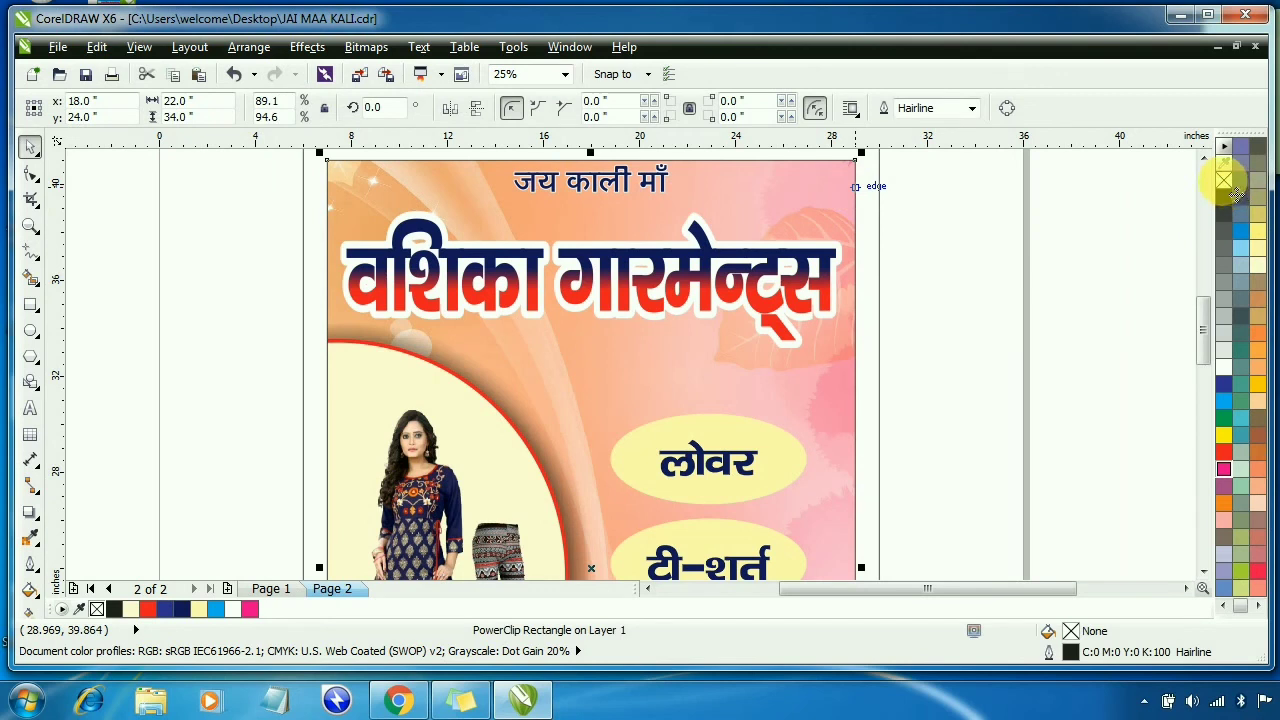
right_click(1224, 180)
scroll(885, 296, down, 1)
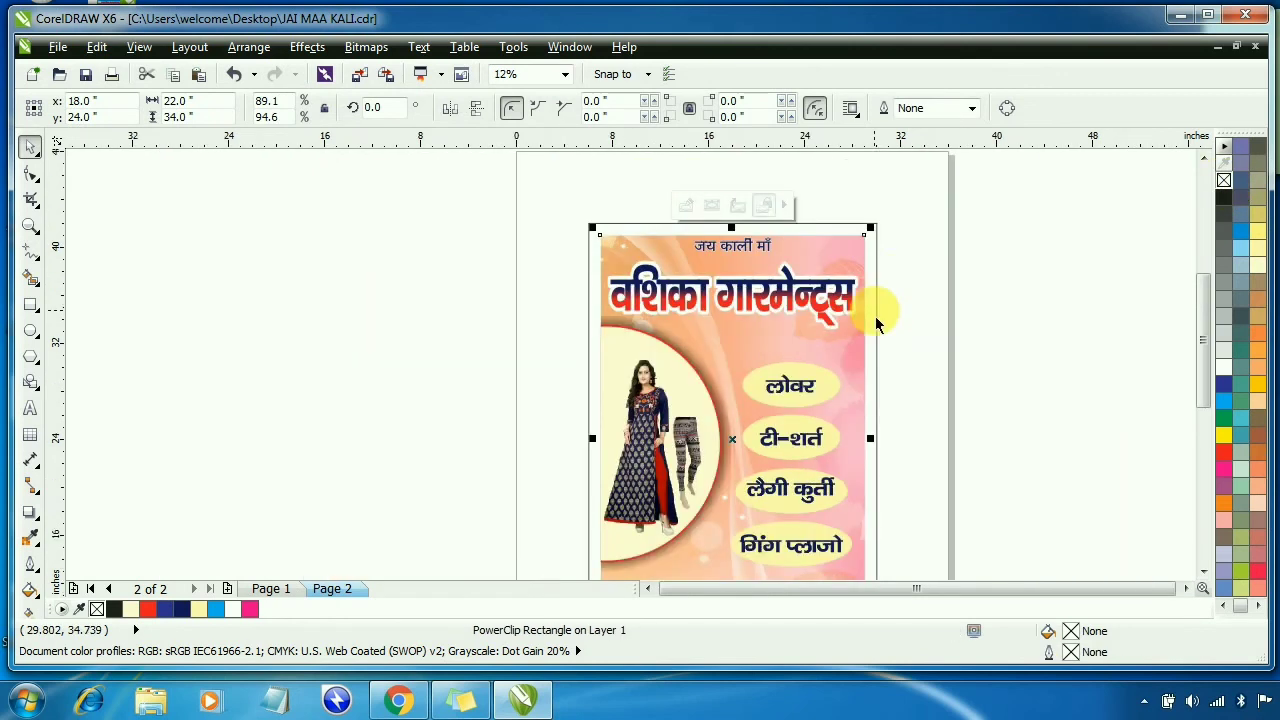
Set up a linear fountain fill for the outer frame from red to blue, with a counter-clockwise rainbow blend at a 128.7 degree angle
click(877, 256)
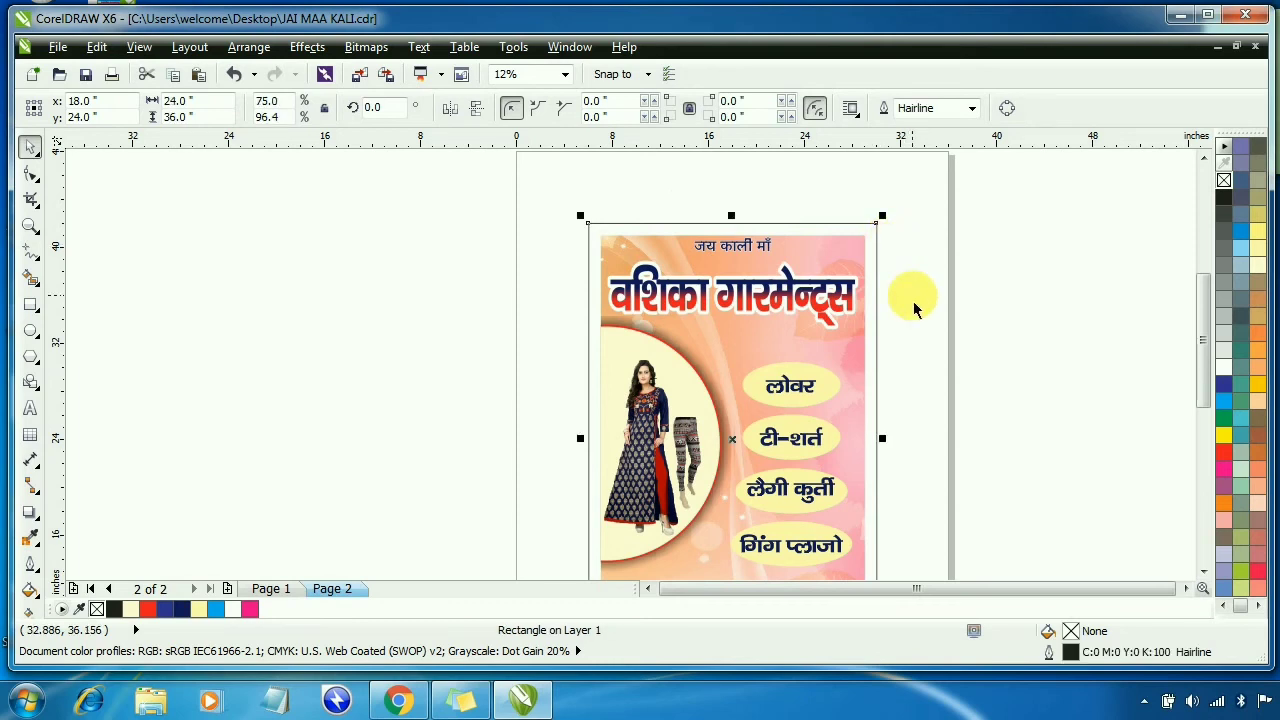
key(F11)
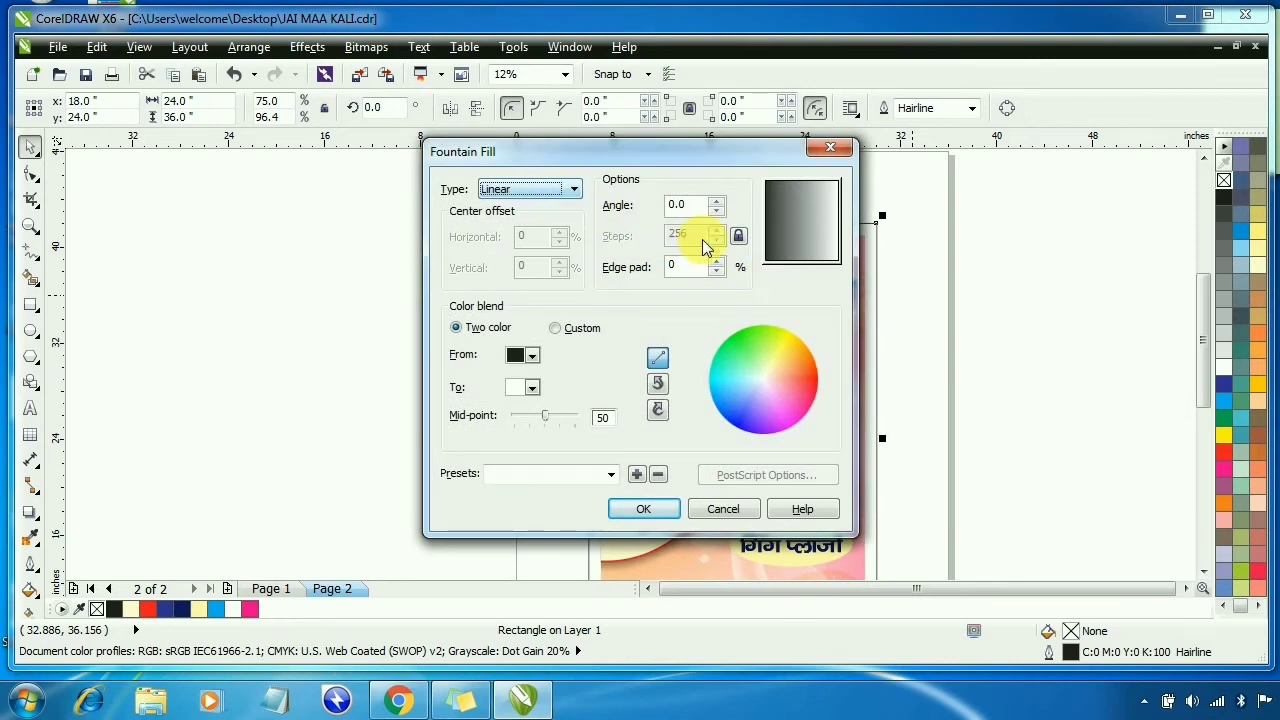
click(532, 357)
click(566, 413)
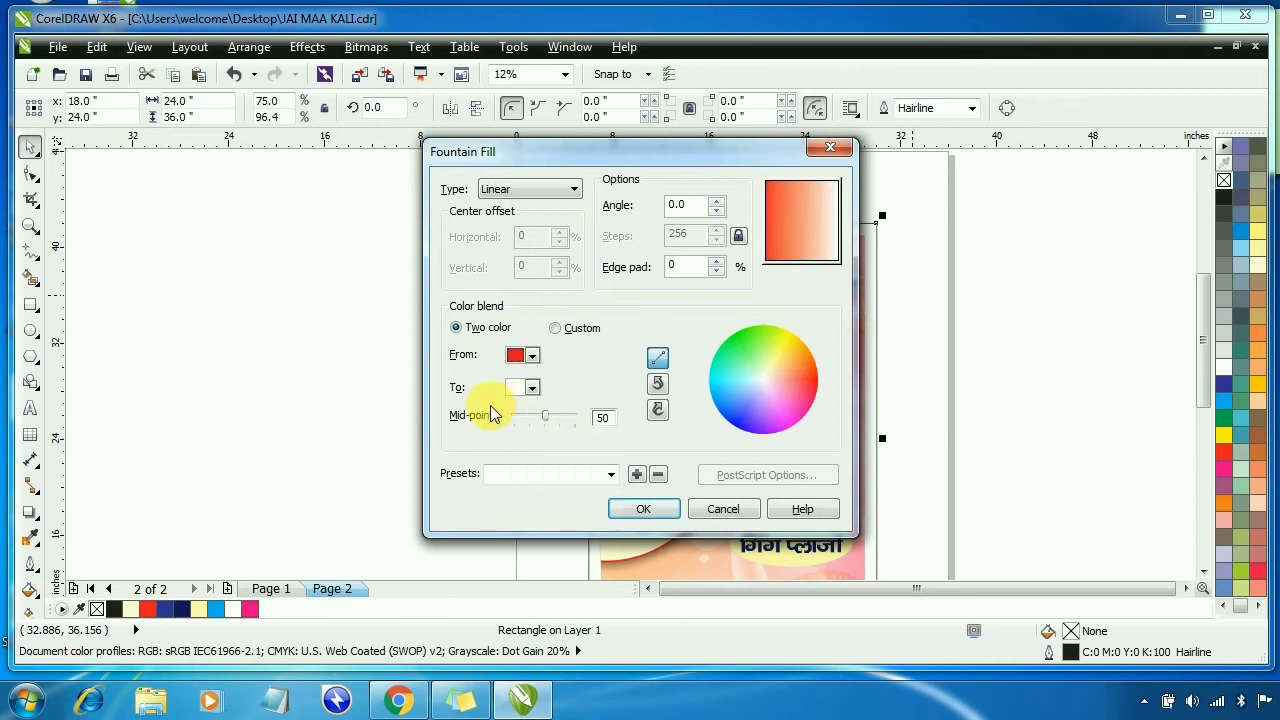
click(532, 388)
click(594, 406)
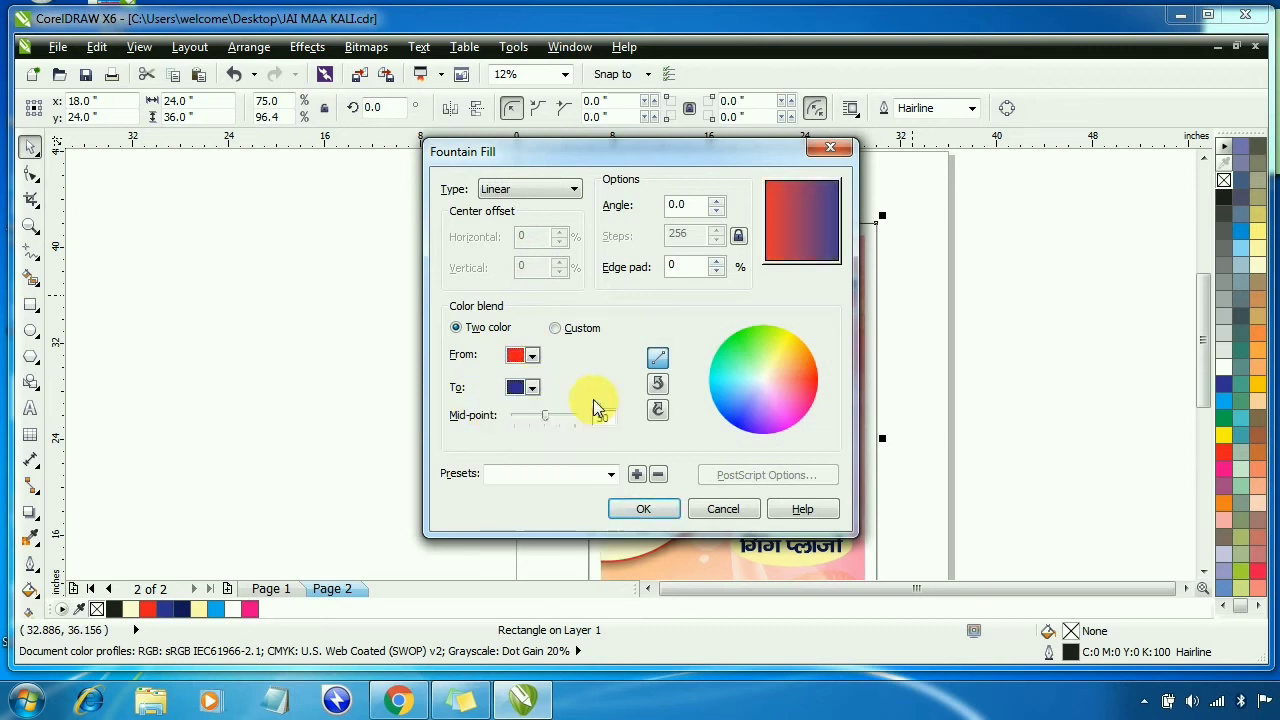
click(660, 412)
click(659, 386)
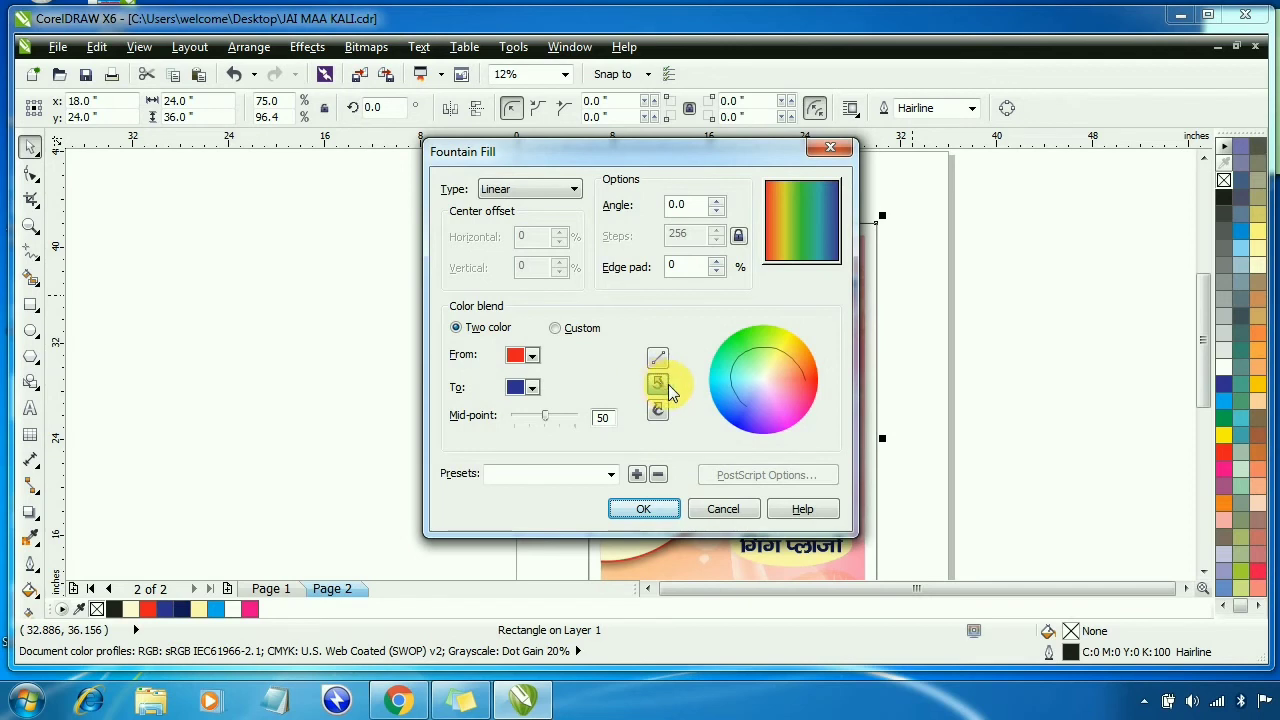
mouse_move(790, 208)
mouse_down()
mouse_move(803, 228)
mouse_move(806, 212)
mouse_up()
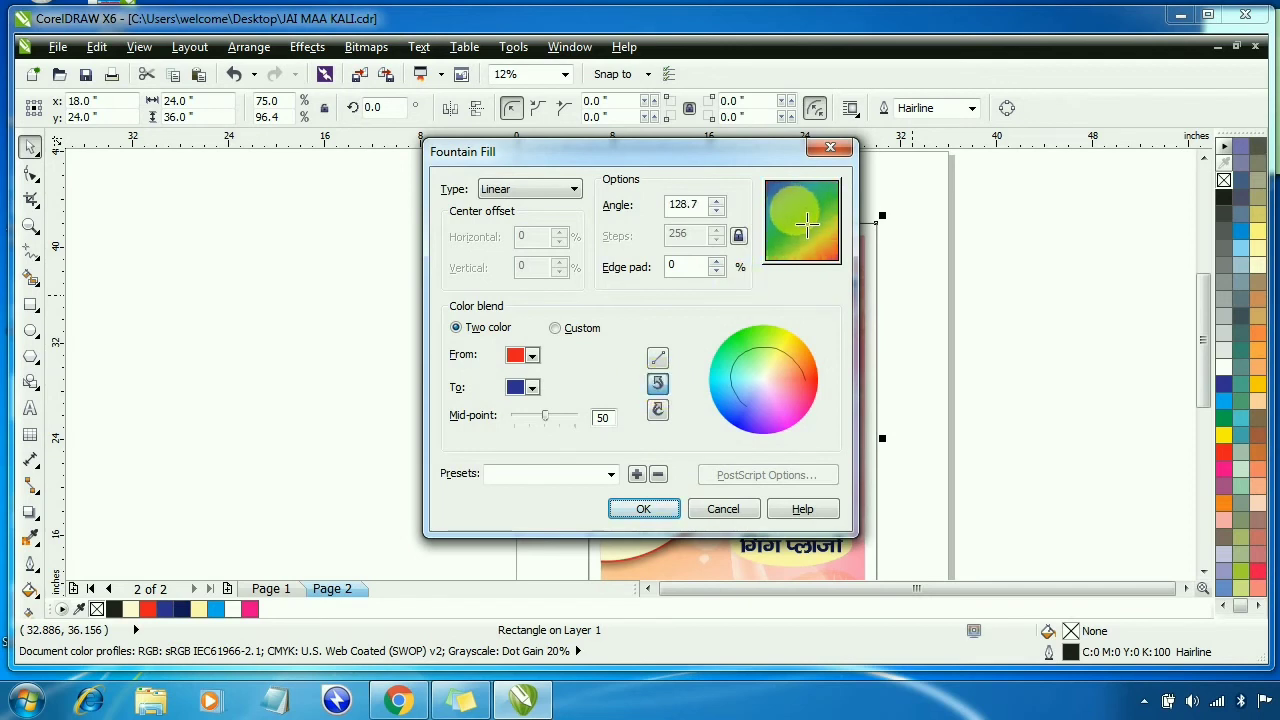
Set the fountain fill's end colour to dark navy (C:100 M:93 Y:7 K:48) and apply the fill to the frame
click(532, 388)
click(565, 539)
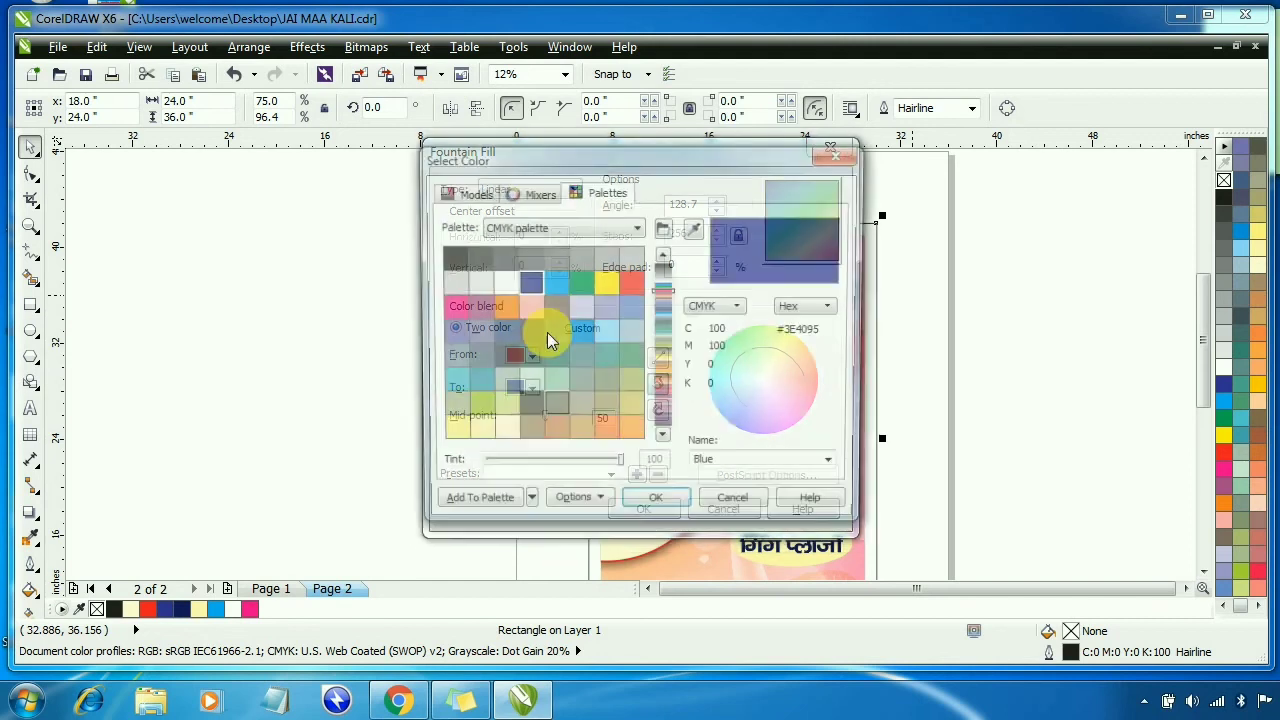
click(462, 194)
click(626, 370)
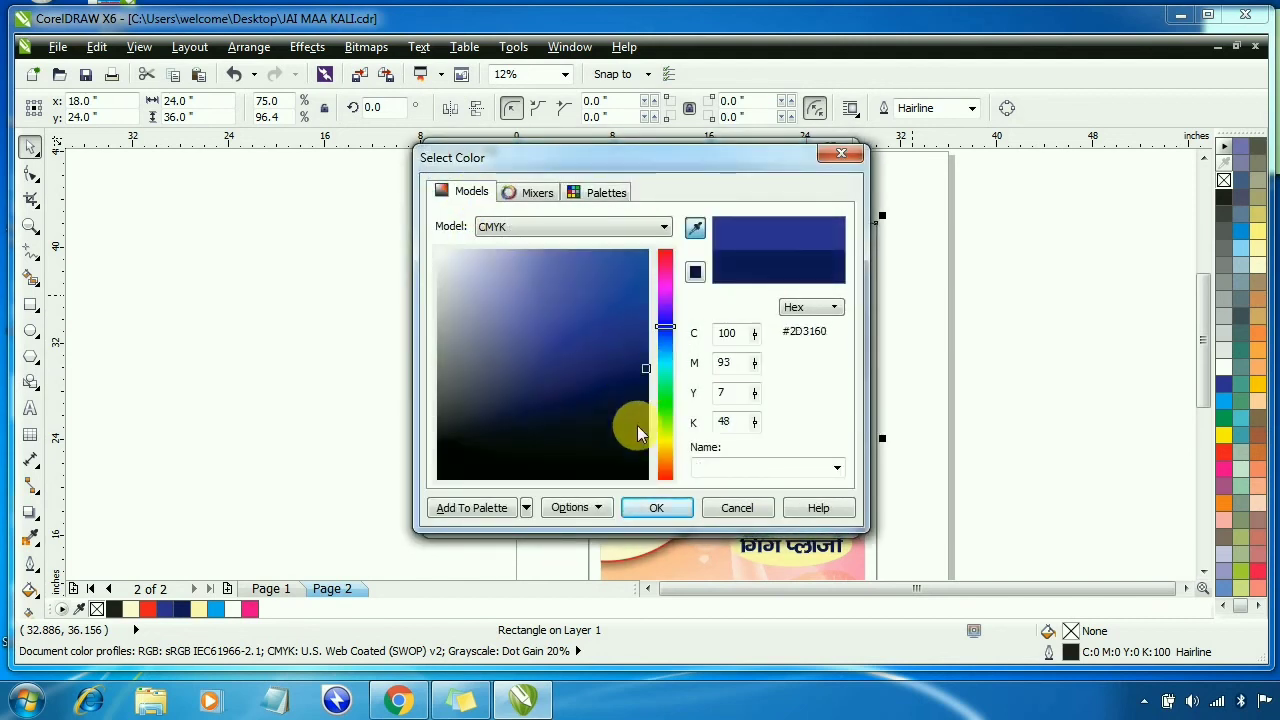
click(656, 507)
scroll(695, 320, down, 2)
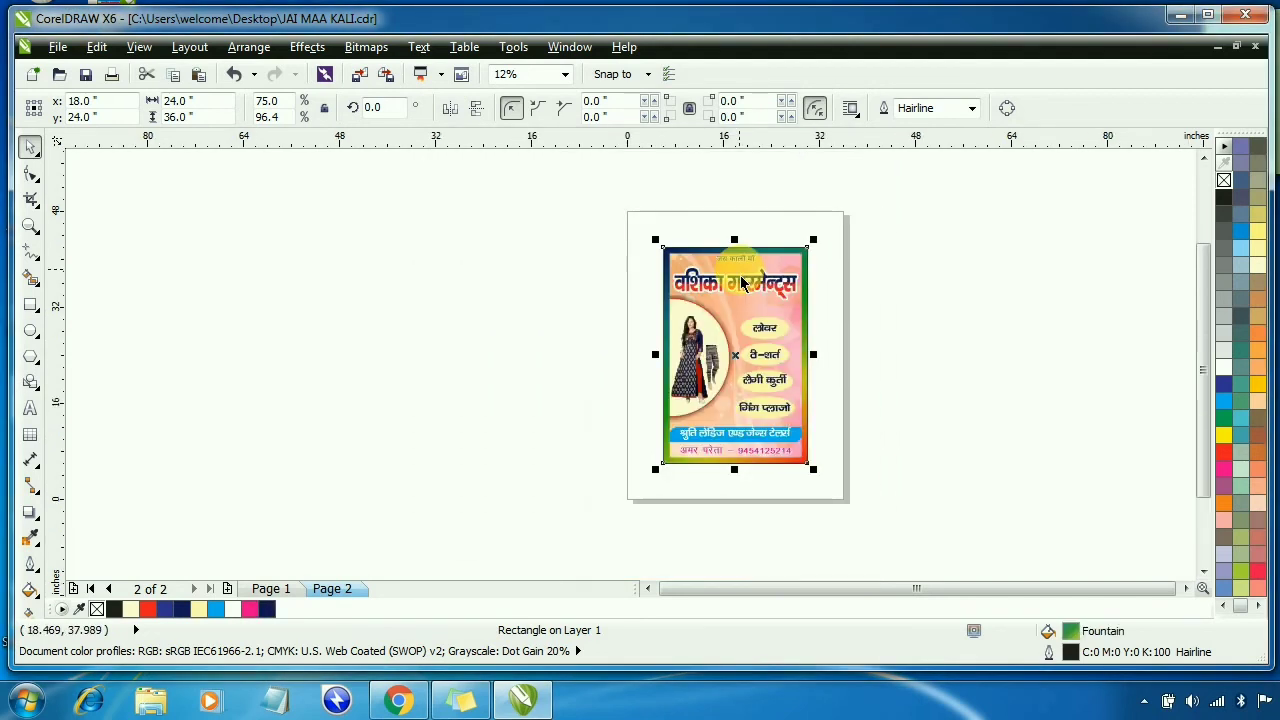
scroll(724, 375, up, 2)
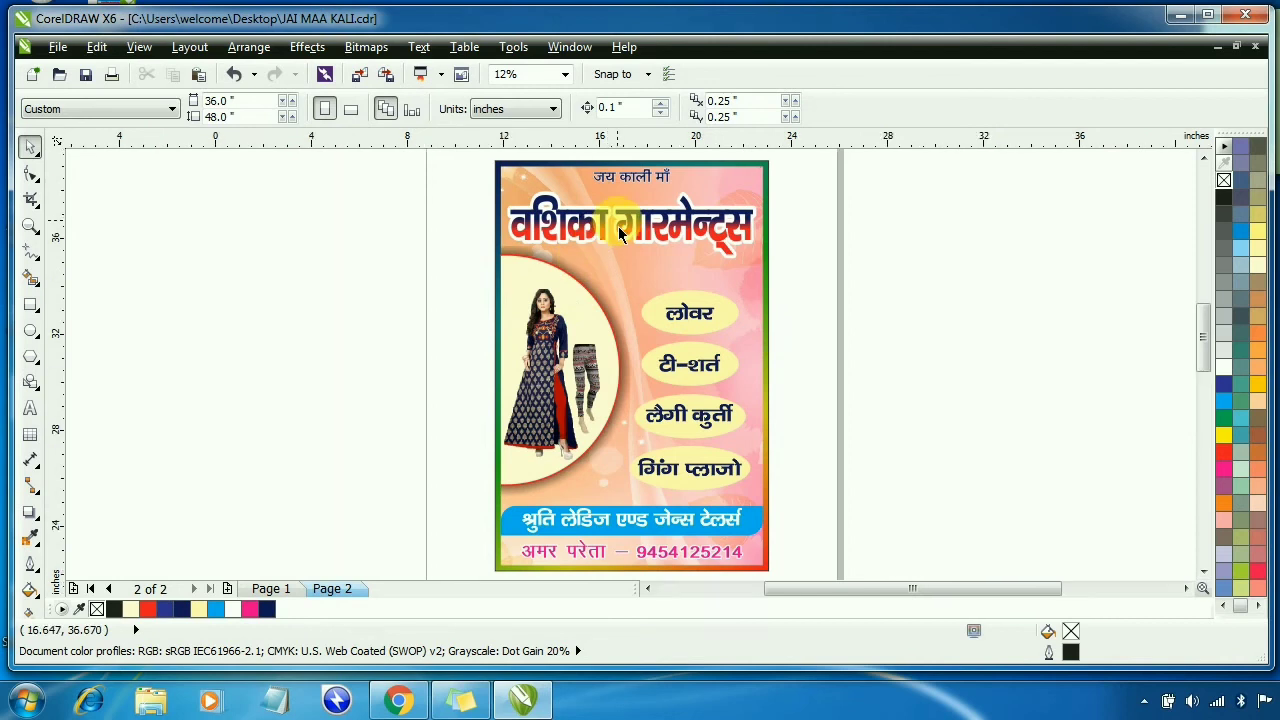
Add a small circle about 0.75 inch across beside the main heading, outside the banner
scroll(615, 225, up, 1)
scroll(643, 216, down, 1)
scroll(643, 215, up, 1)
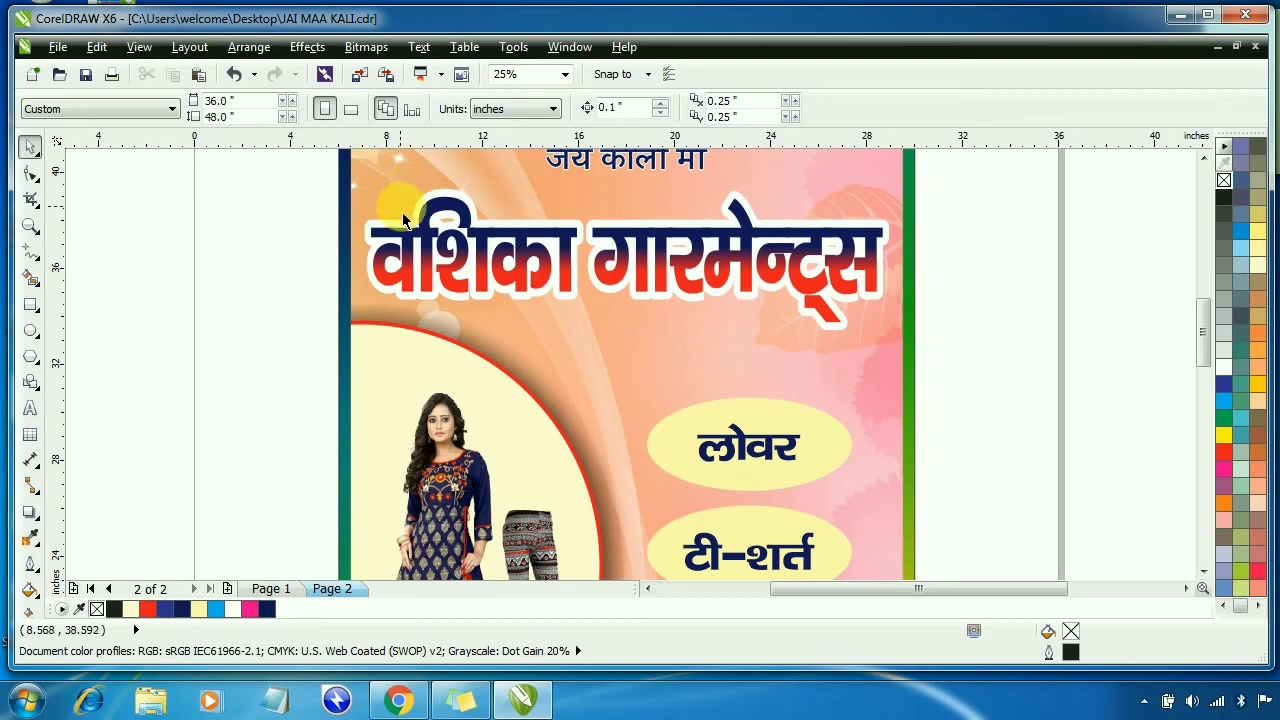
key(ctrl+v)
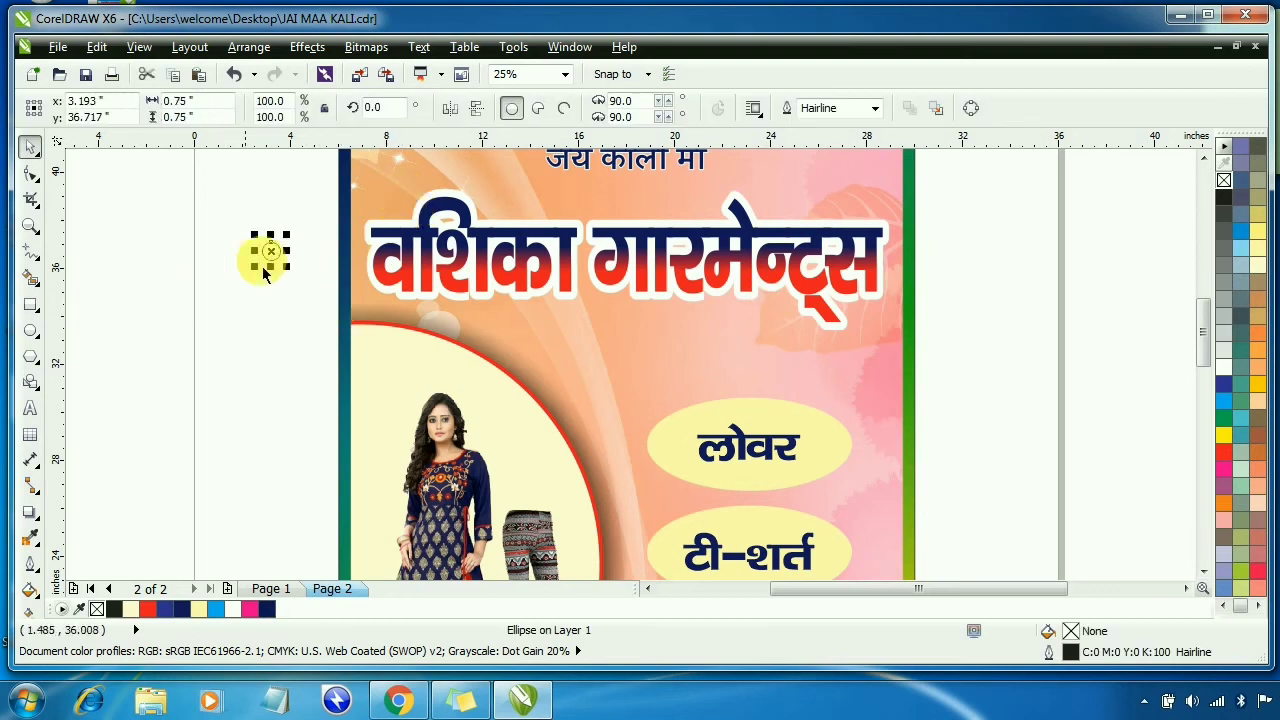
scroll(272, 256, up, 3)
scroll(300, 285, down, 2)
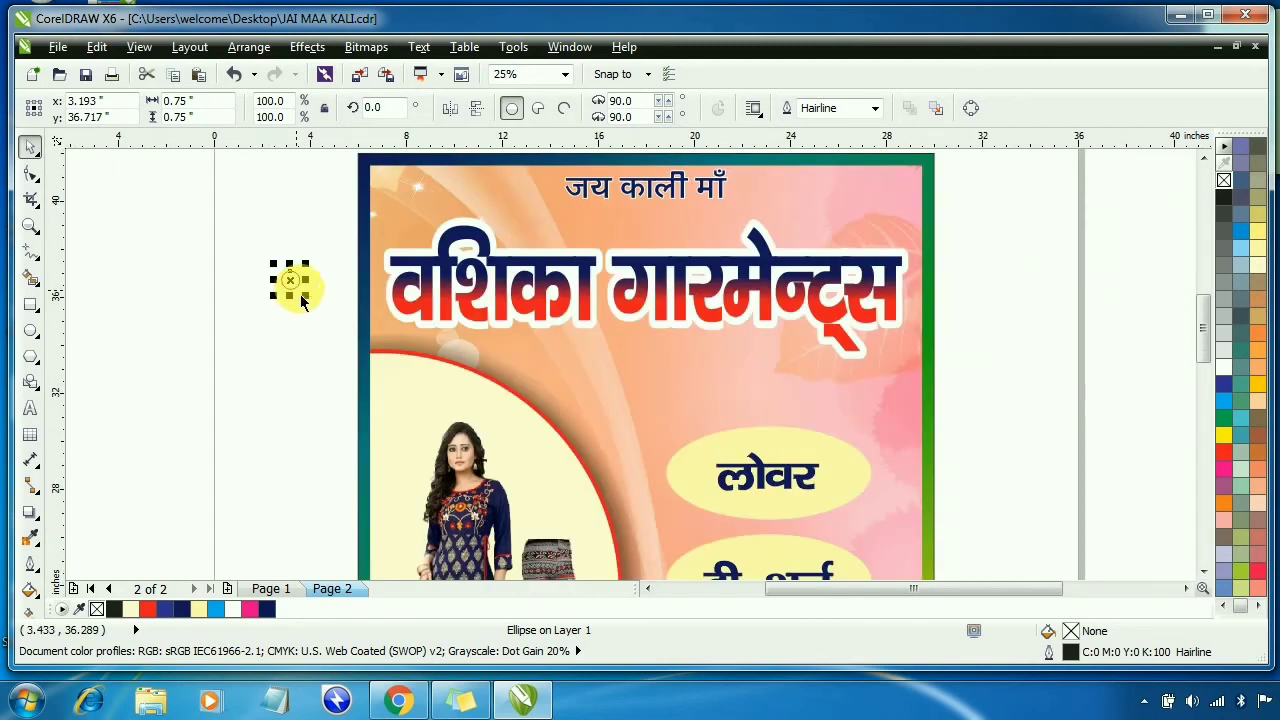
Move the circle above the first letter of the main heading and shrink it to about 0.531 inch across
scroll(300, 271, up, 1)
drag(272, 300, 528, 222)
scroll(528, 222, up, 2)
drag(605, 151, 584, 172)
drag(556, 228, 558, 239)
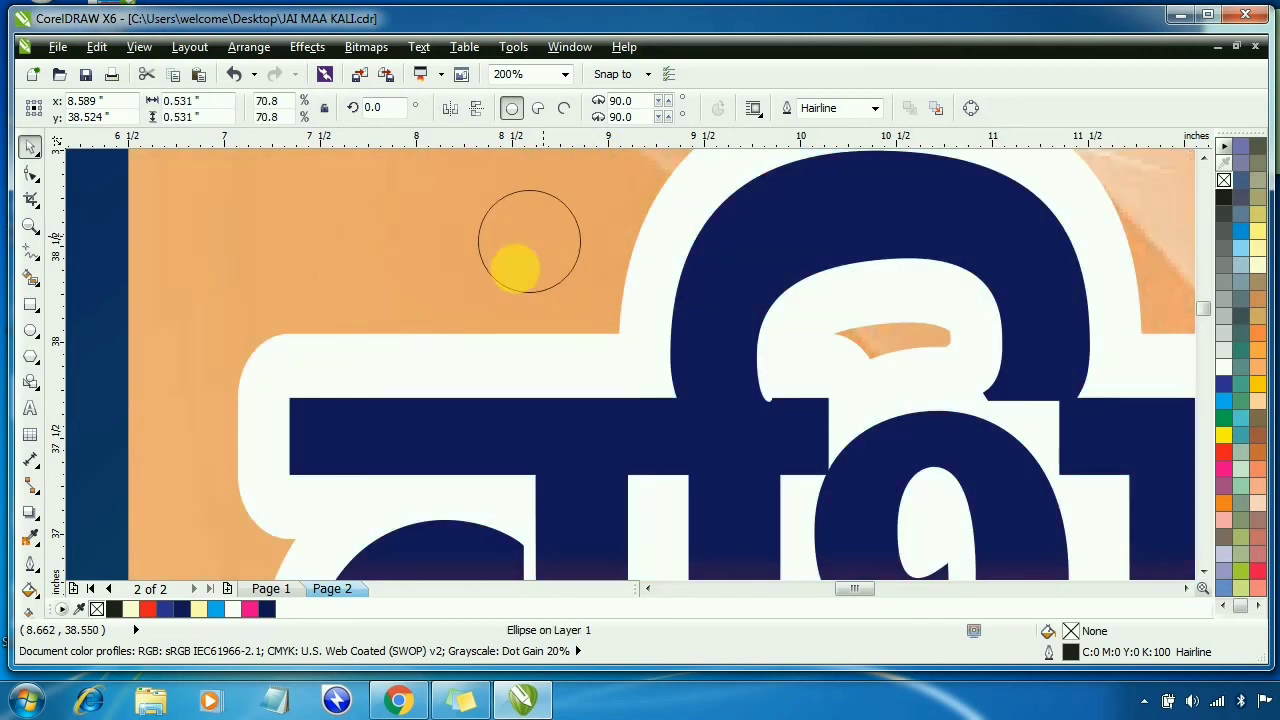
Sample the heading's navy colour with the color eyedropper and fill the circle with it
click(33, 537)
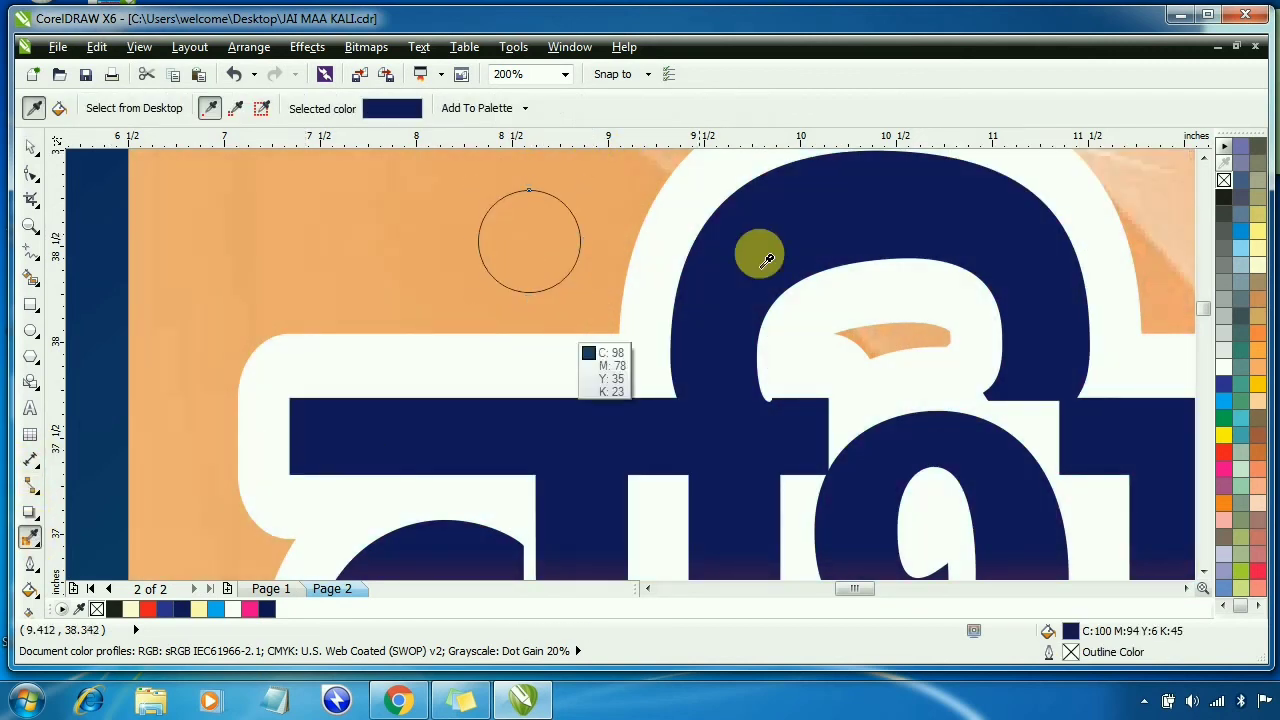
click(801, 211)
click(515, 250)
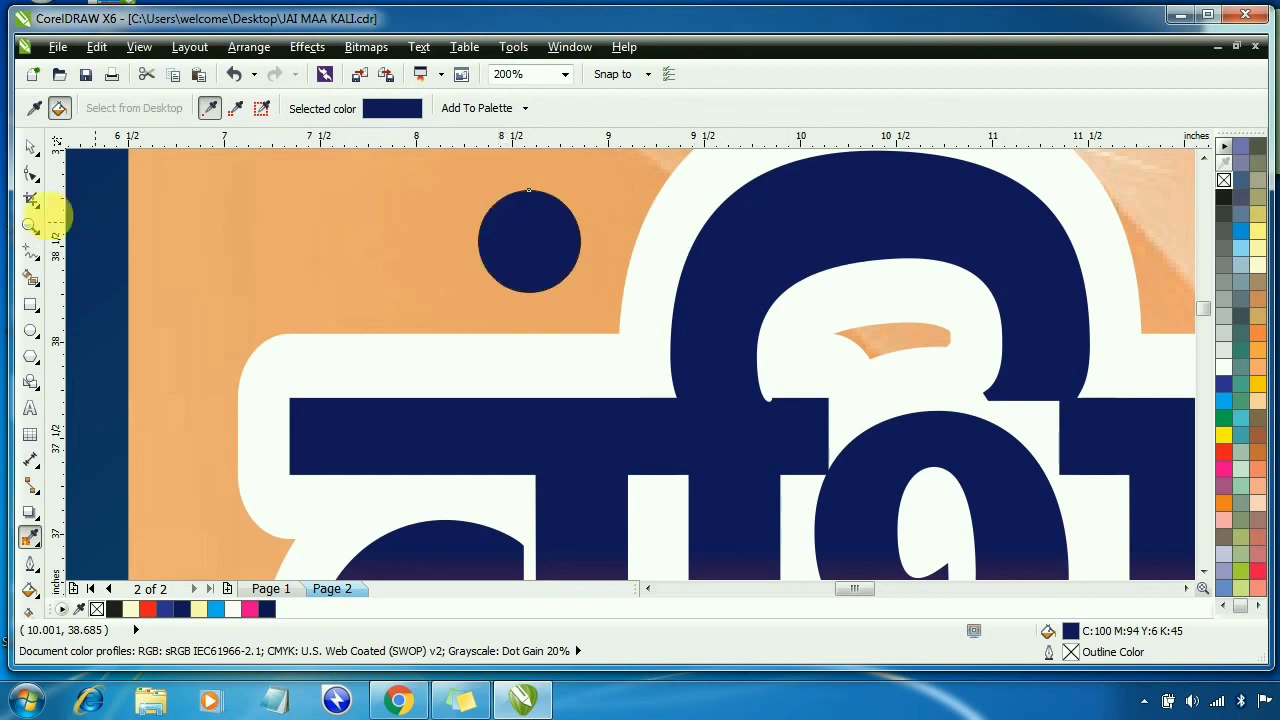
click(30, 147)
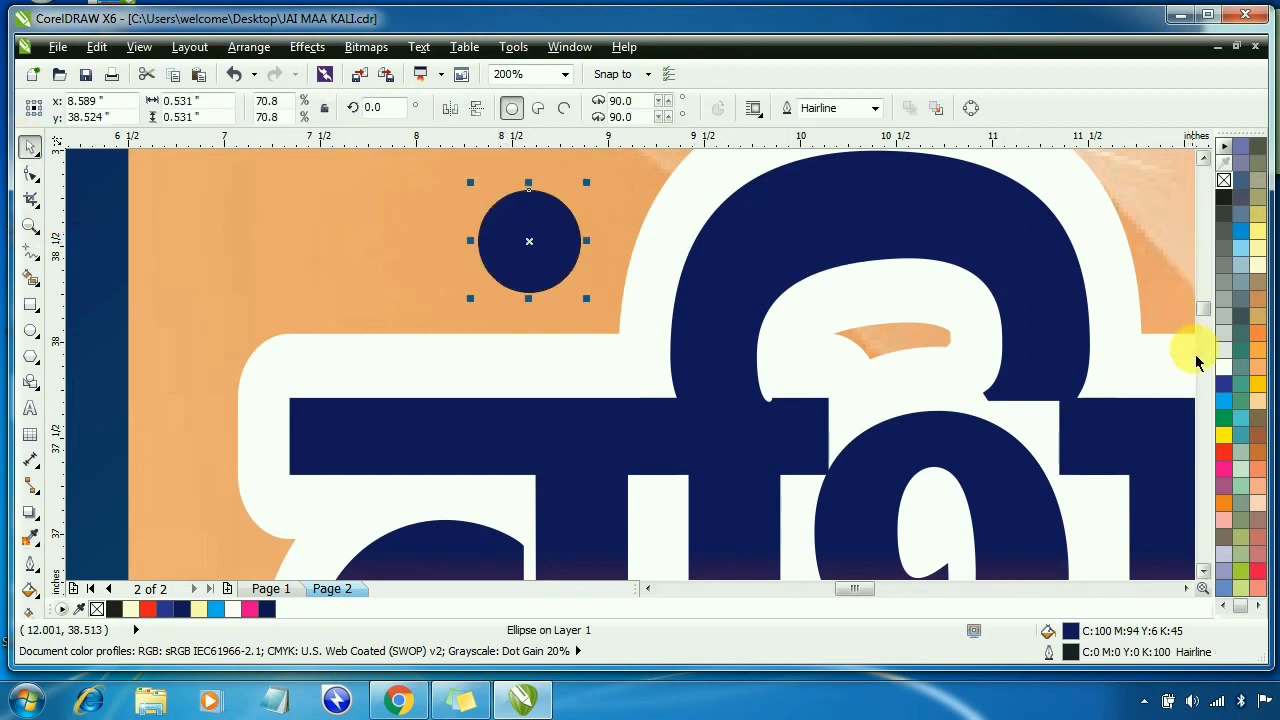
Give the navy circle a white 12 pt outline placed behind its fill
right_click(1221, 370)
key(F12)
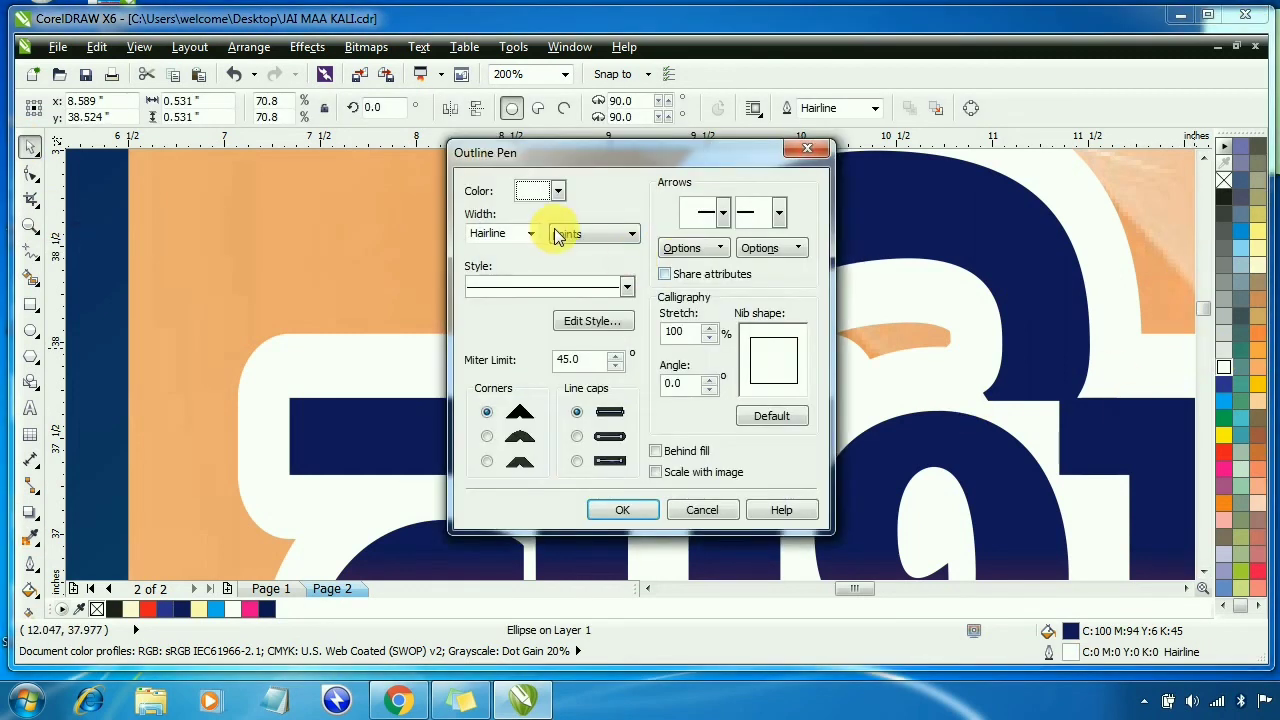
click(533, 237)
click(487, 378)
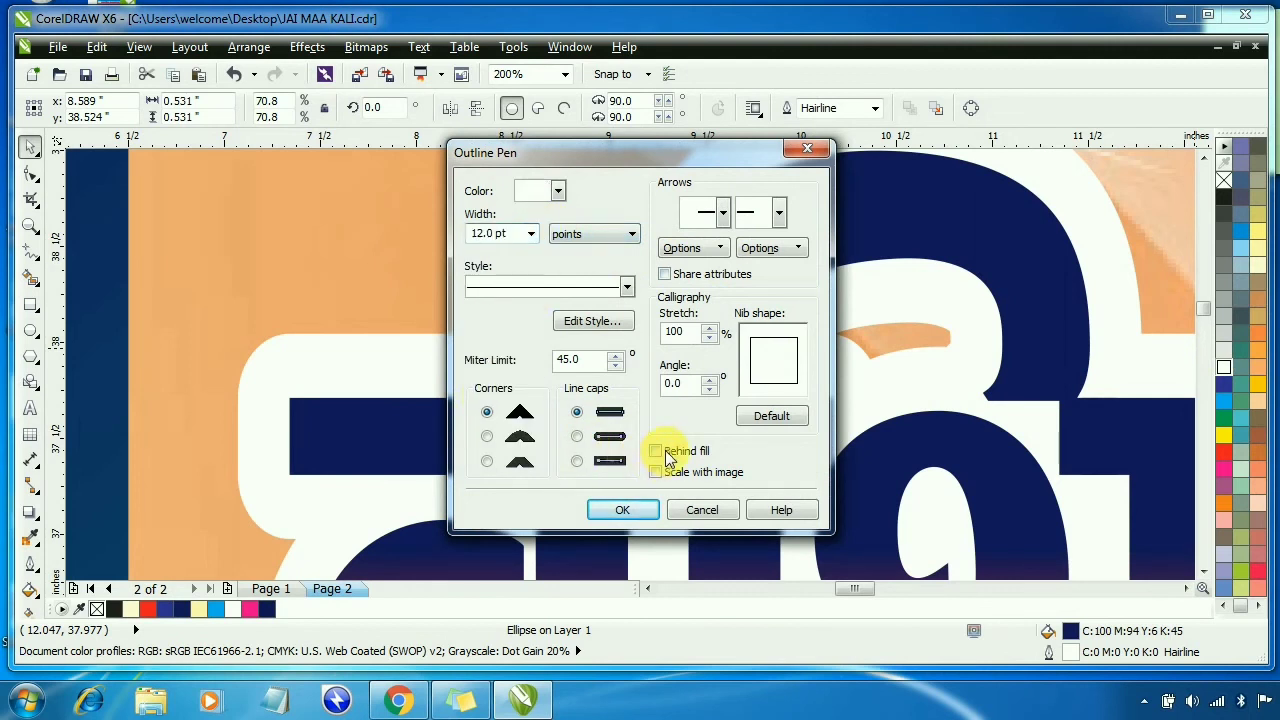
click(622, 510)
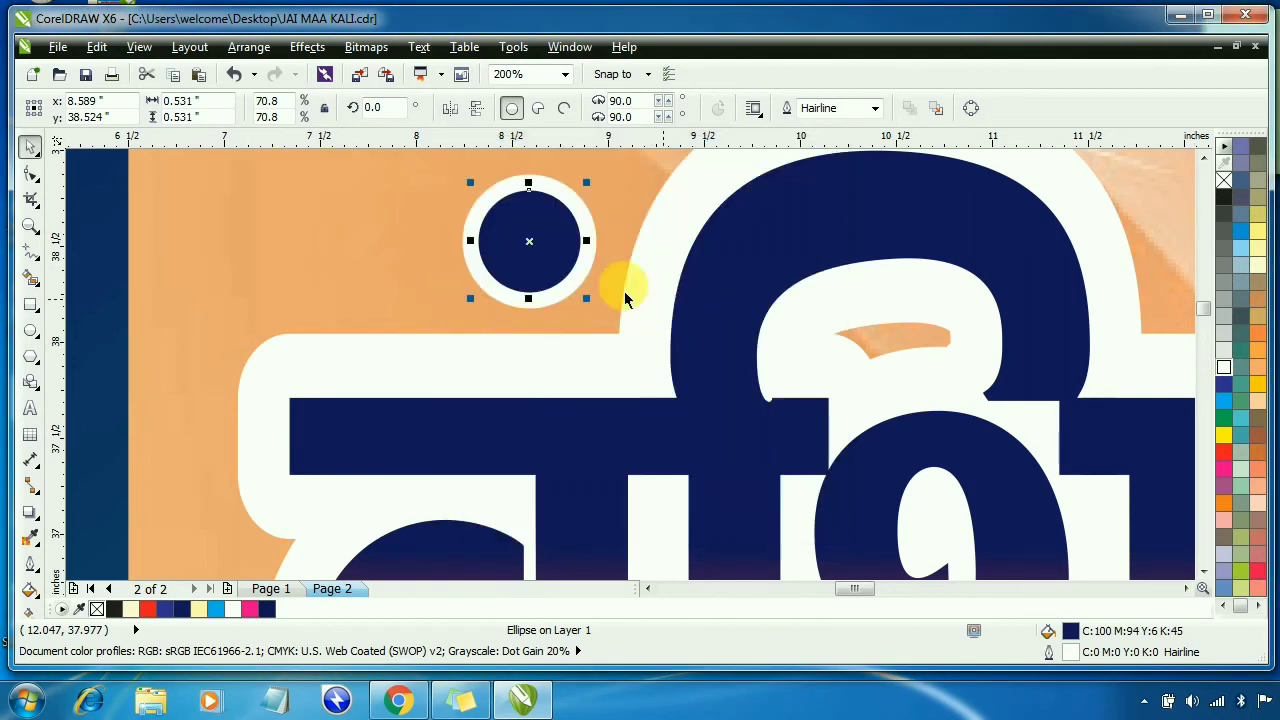
Increase the white outline of the navy circle above the main heading to 16 pt, keeping it behind the fill, and deselect the circle
scroll(531, 277, down, 1)
key(F12)
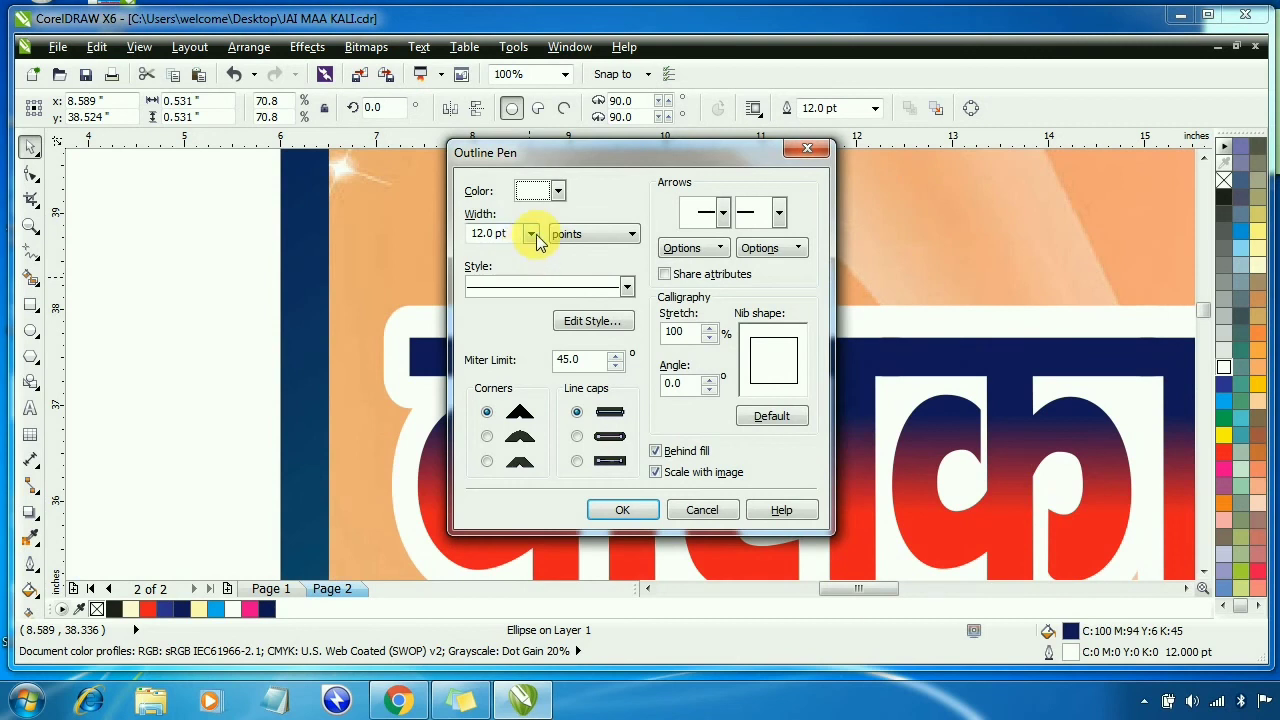
click(536, 234)
click(500, 412)
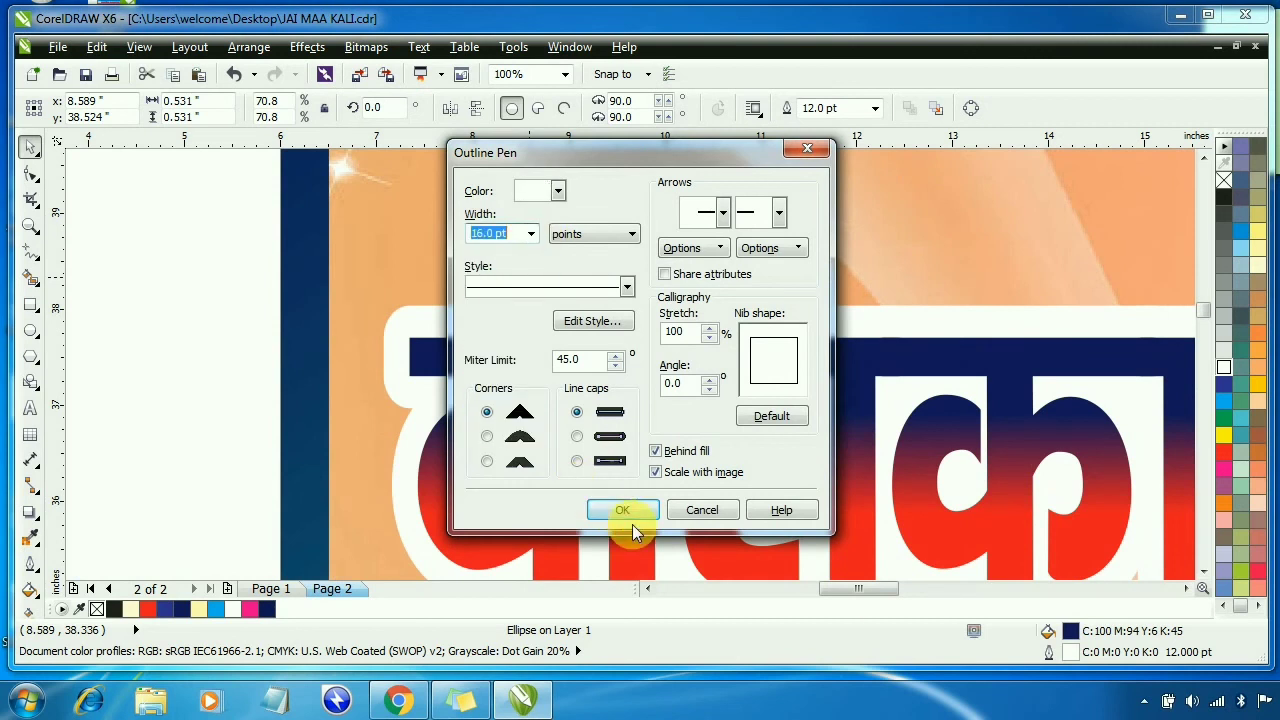
click(622, 510)
click(183, 254)
scroll(182, 256, down, 2)
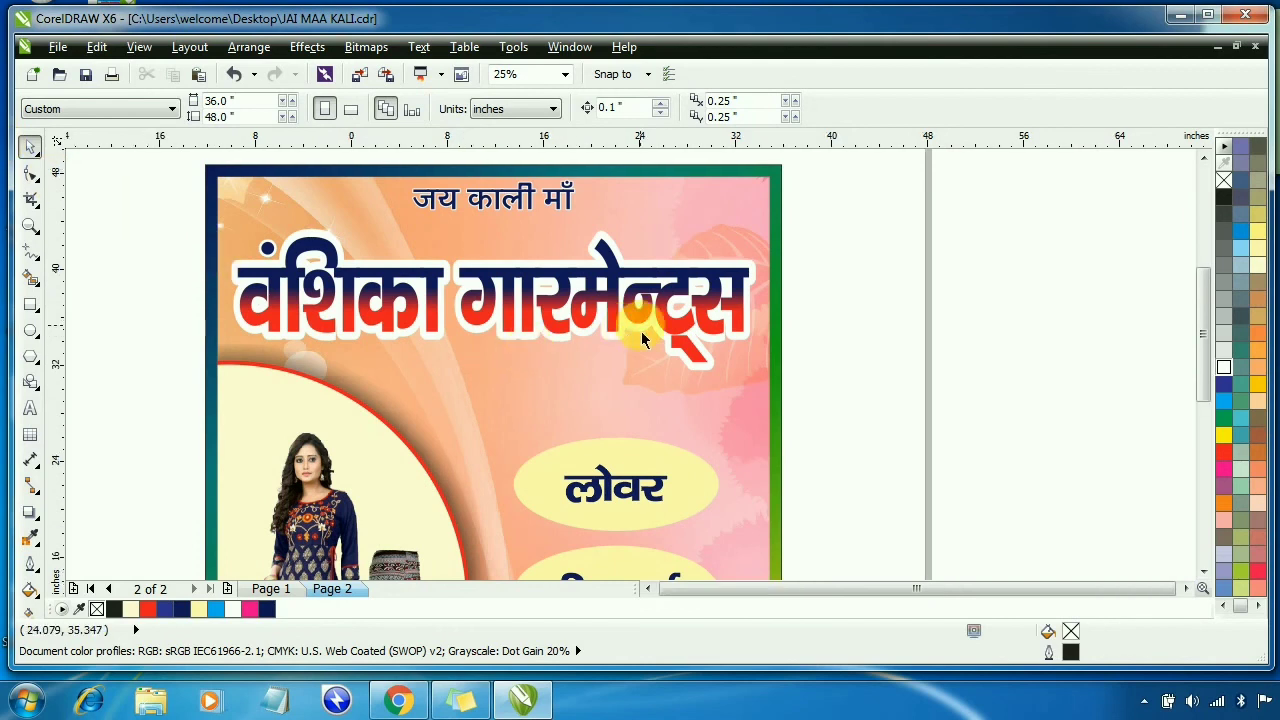
Draw an unfilled rectangle about 21.8 by 3 inches across the full width of the main heading's letters
scroll(640, 330, down, 1)
scroll(538, 358, up, 1)
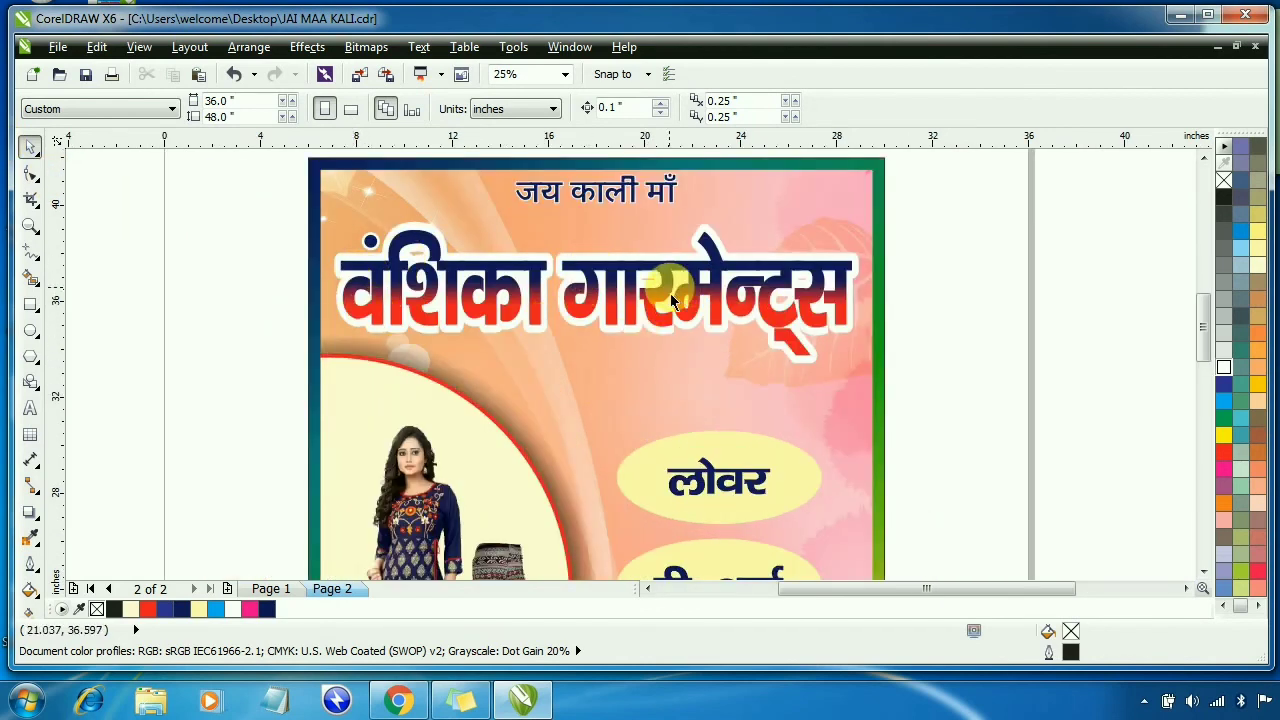
click(30, 303)
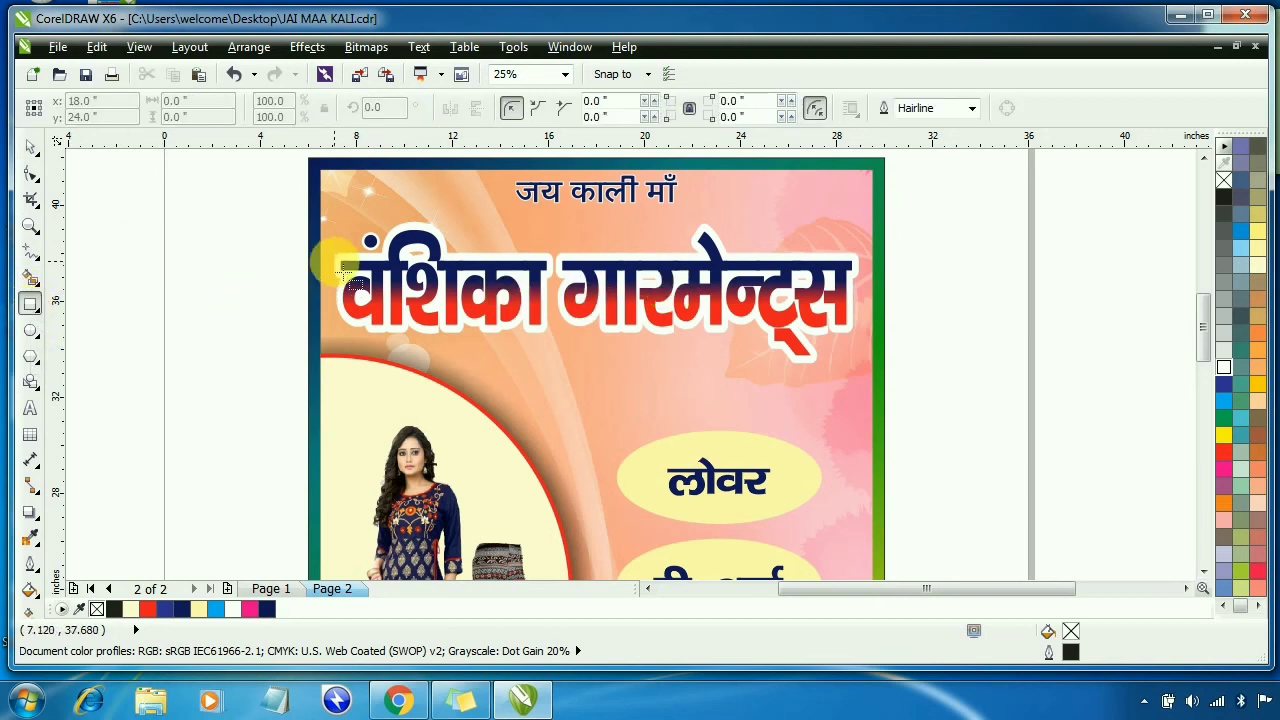
drag(334, 263, 866, 347)
click(29, 146)
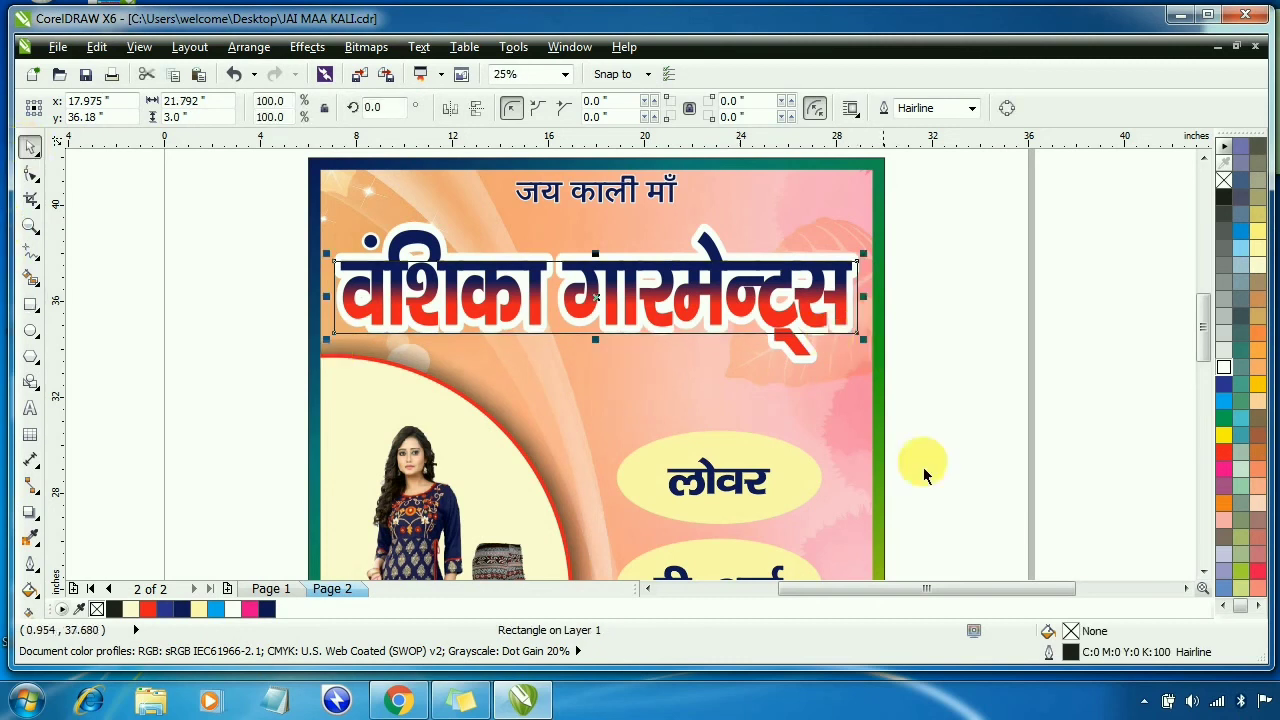